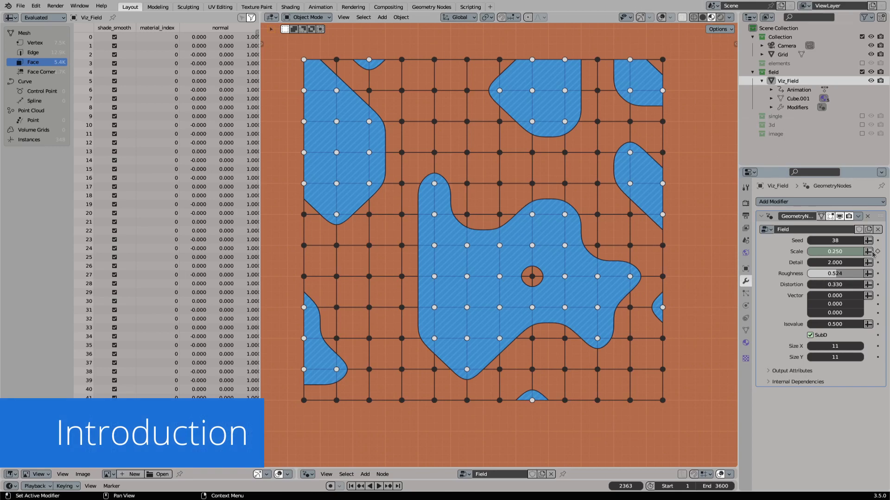
# Raise the Field modifier's Seed to 43 to try other noise patterns.
pyautogui.click(860, 241)
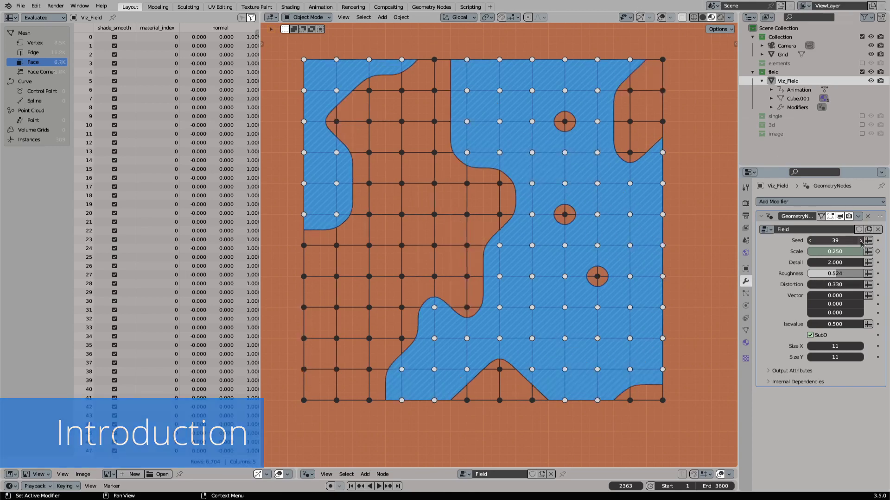
pyautogui.click(861, 240)
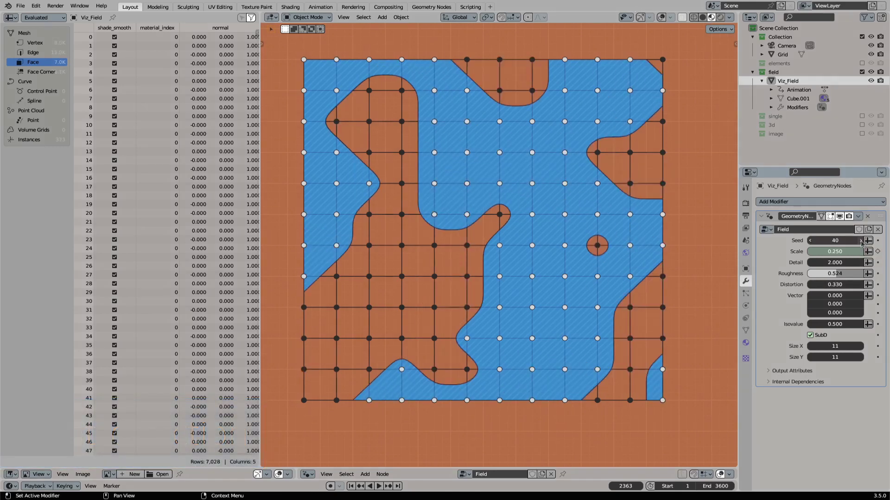
pyautogui.click(860, 240)
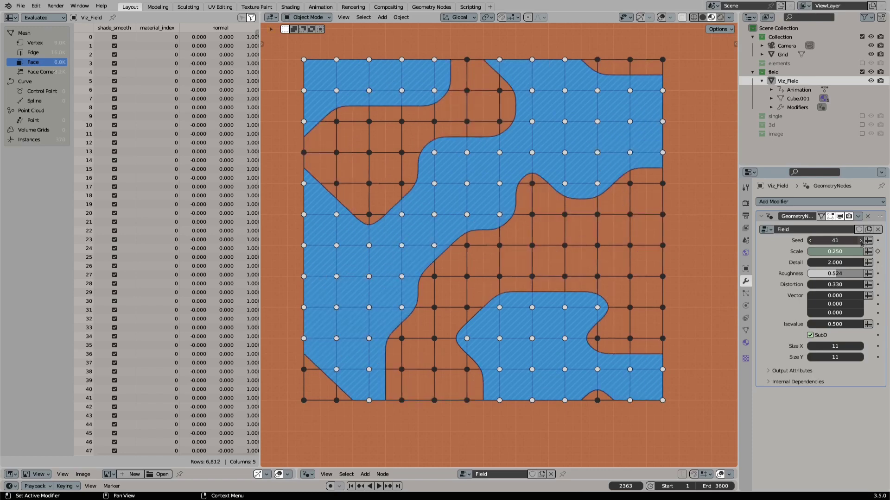
pyautogui.click(860, 241)
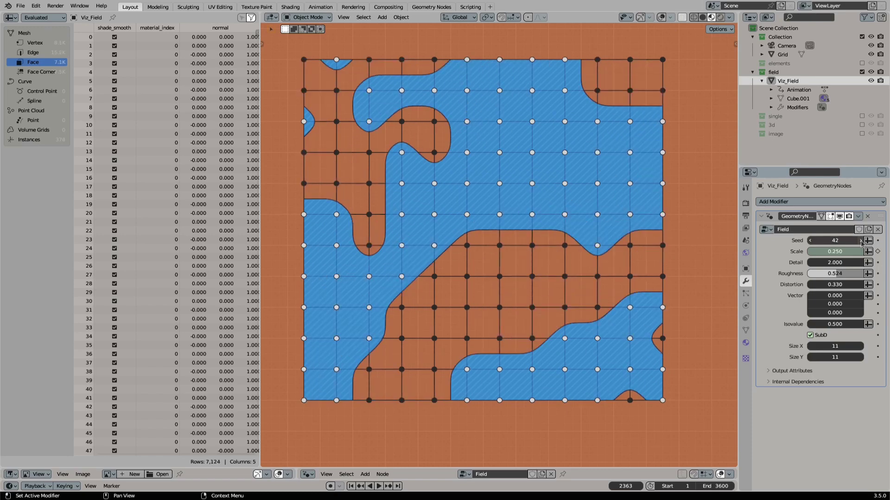
pyautogui.click(860, 240)
# Clear the keyframes on the Field modifier's Scale and lower its Seed to 39.
pyautogui.rightClick(852, 252)
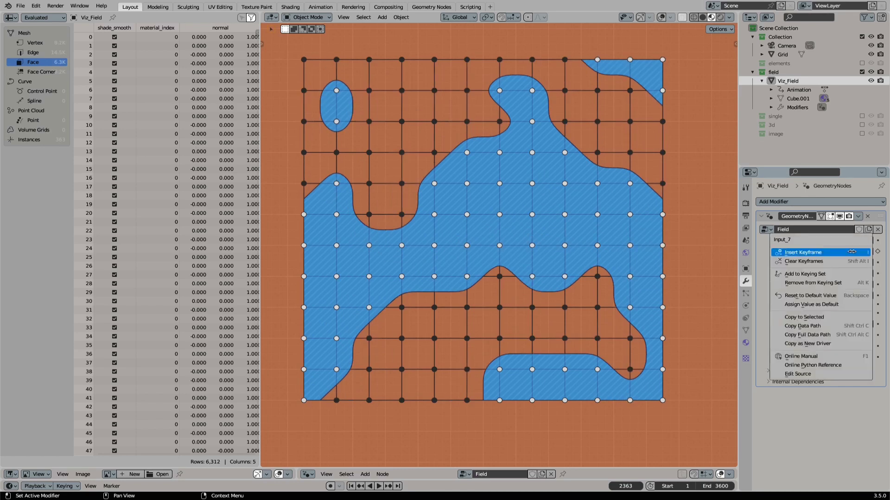
pyautogui.click(853, 255)
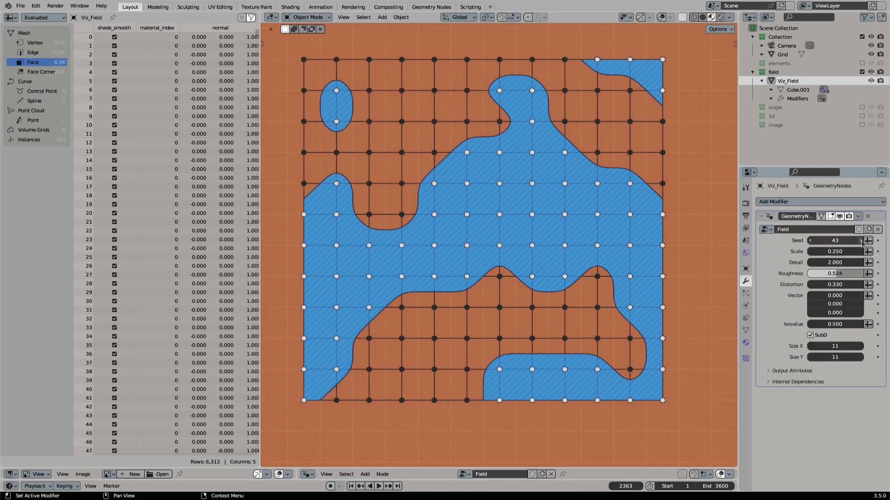
pyautogui.click(810, 240)
pyautogui.click(810, 240)
pyautogui.click(810, 240)
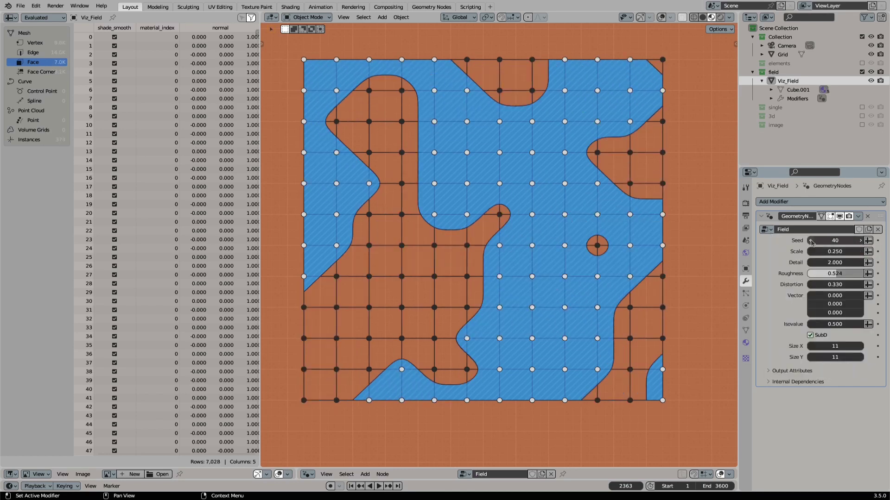
pyautogui.click(810, 241)
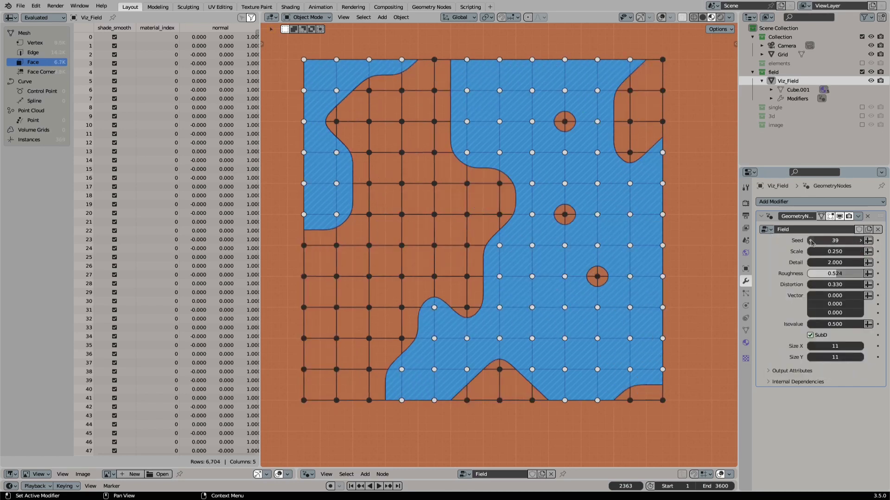
# Raise the Field modifier's Seed one value at a time to 50.
pyautogui.click(862, 241)
pyautogui.click(862, 241)
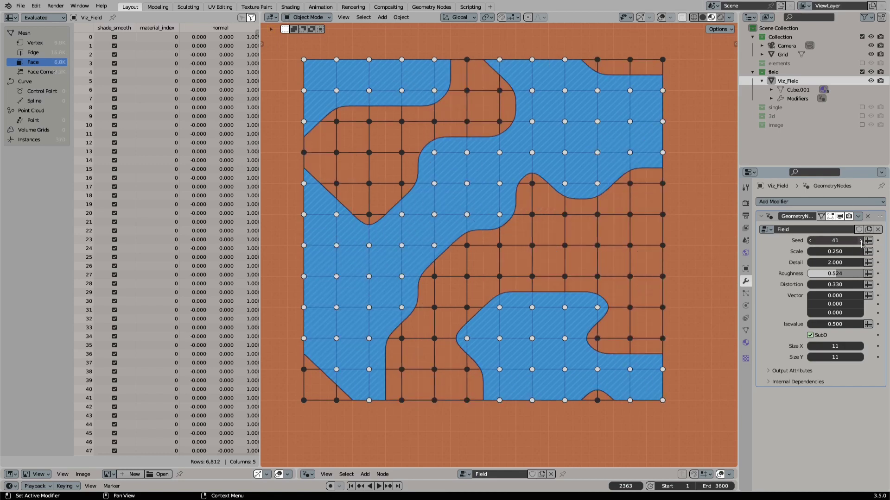
pyautogui.click(861, 241)
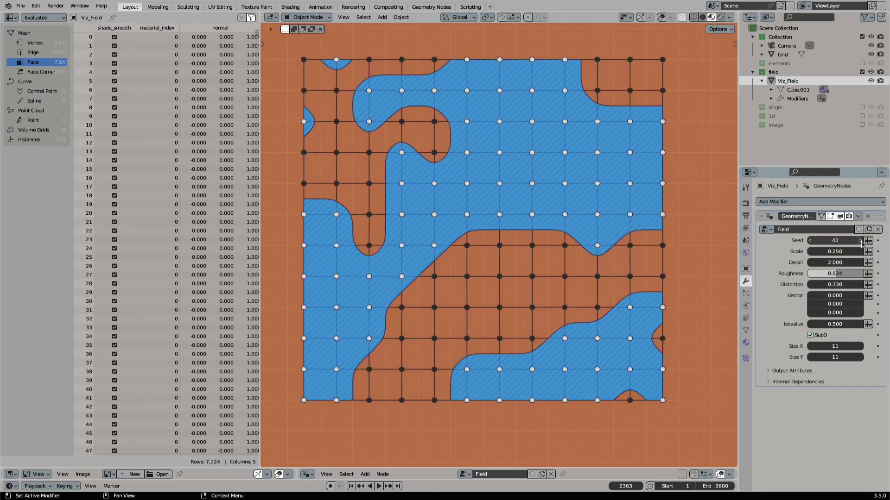
pyautogui.click(862, 241)
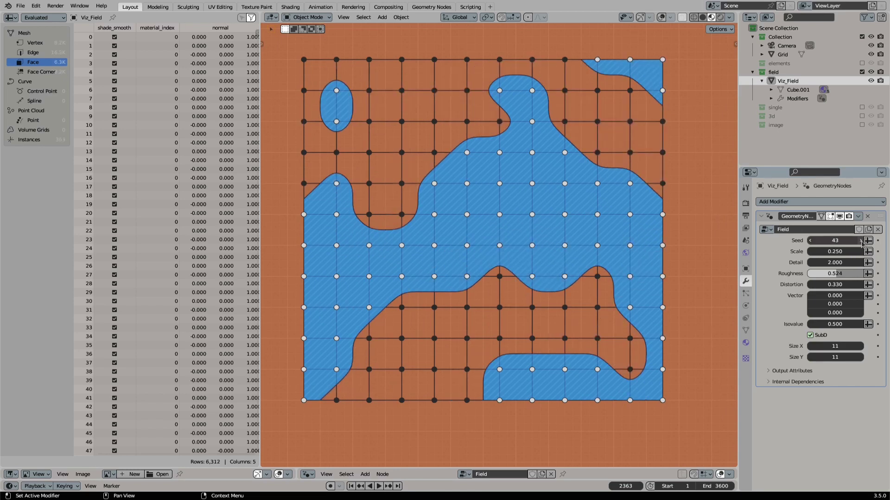
pyautogui.click(861, 240)
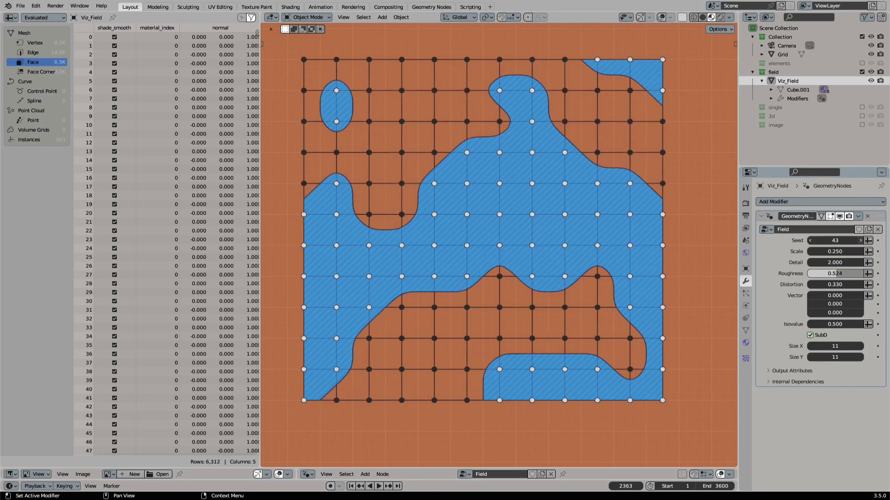
pyautogui.click(861, 240)
pyautogui.click(862, 240)
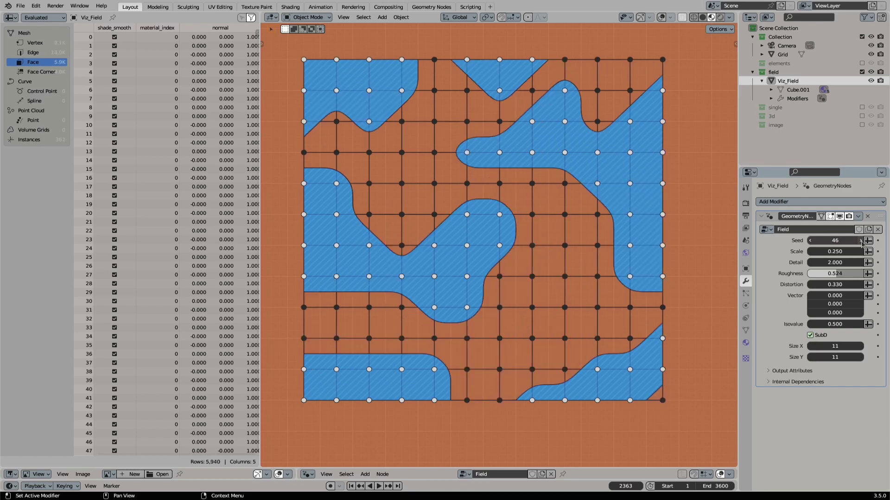
pyautogui.click(862, 241)
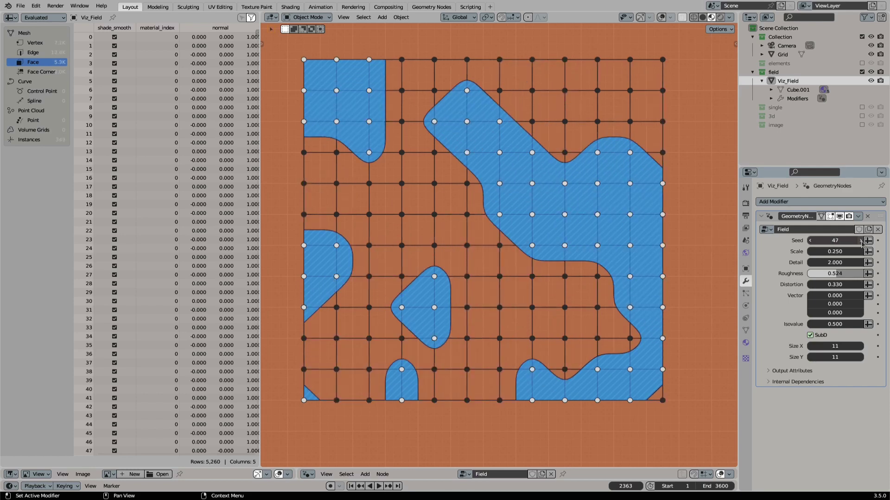
pyautogui.click(861, 241)
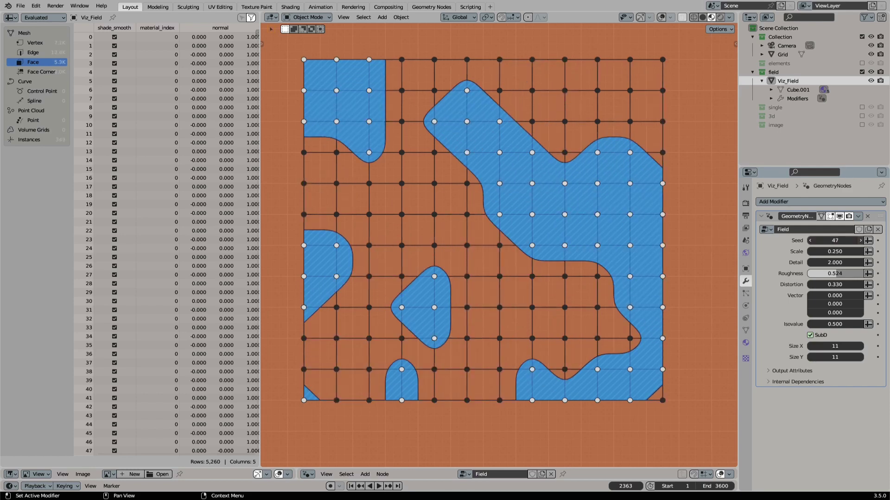
pyautogui.click(861, 240)
pyautogui.click(861, 240)
# Set the Field modifier's Scale to 0.310 and lower its Isovalue slightly.
pyautogui.moveTo(847, 255); pyautogui.dragTo(854, 254)
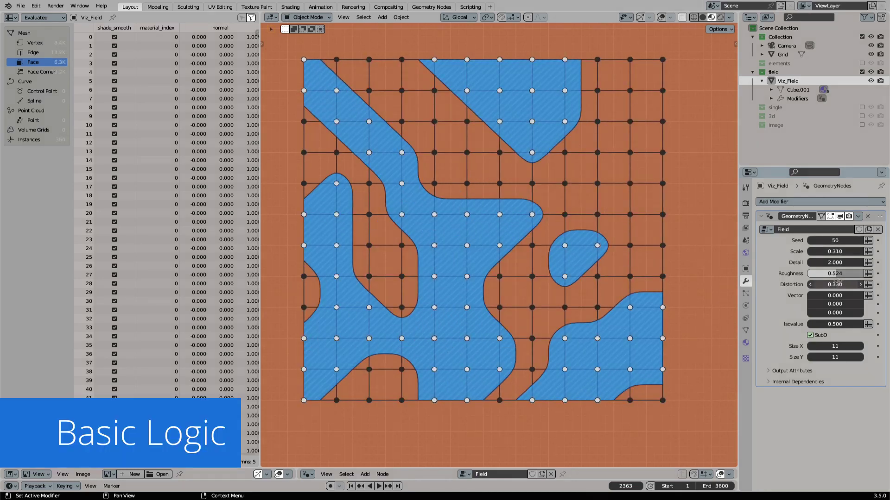
pyautogui.moveTo(835, 324)
pyautogui.mouseDown()
pyautogui.moveTo(848, 325)
pyautogui.moveTo(829, 324)
pyautogui.mouseUp()
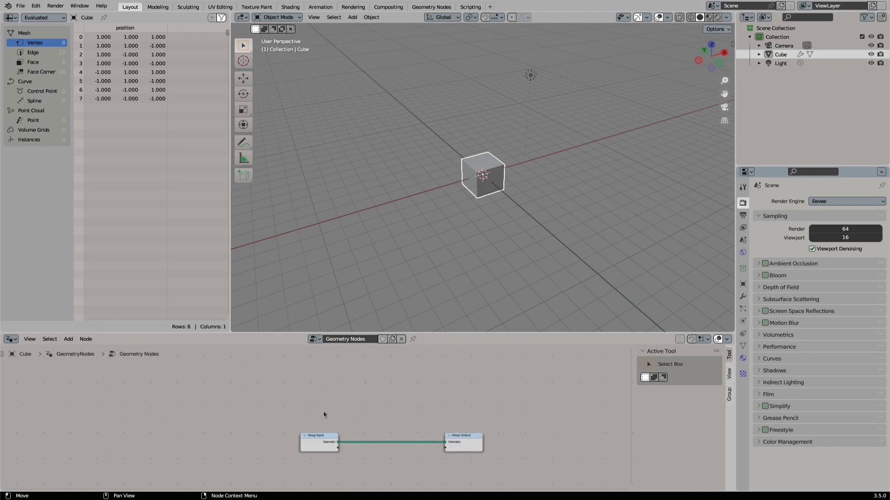
# Add a Grid node between Group Input and Group Output and connect its Mesh to the Group Output's Geometry.
pyautogui.scroll(2, 323, 410)
pyautogui.moveTo(323, 411); pyautogui.dragTo(318, 363, button='middle')
pyautogui.hotkey('shift', 'a')
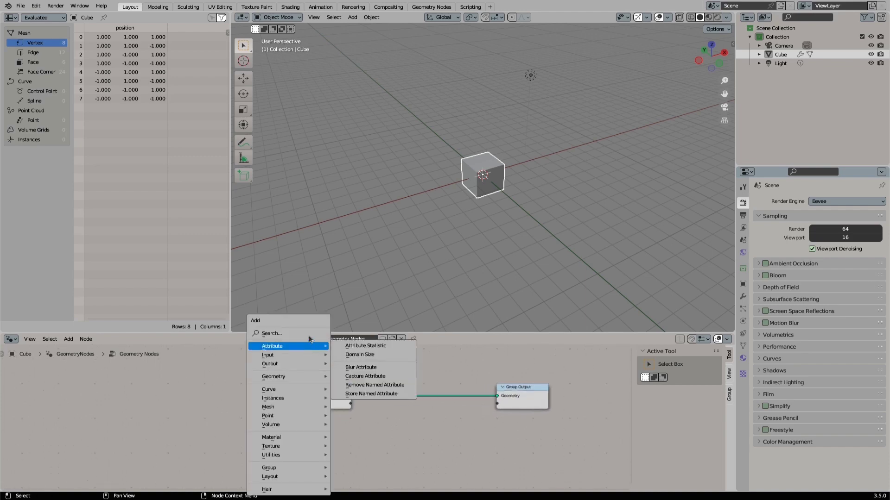
pyautogui.click(308, 334)
pyautogui.write('grid')
pyautogui.press('Return')
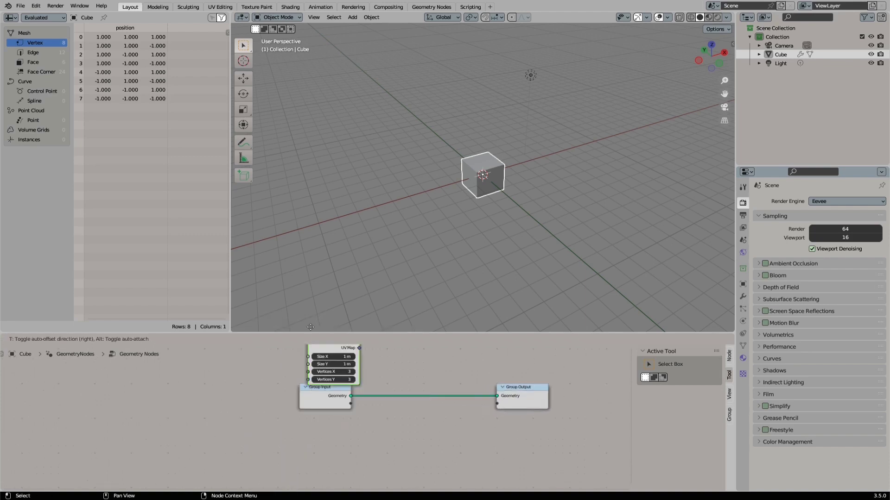
pyautogui.click(254, 357)
pyautogui.moveTo(265, 365); pyautogui.dragTo(496, 396)
pyautogui.moveTo(236, 367); pyautogui.dragTo(396, 387)
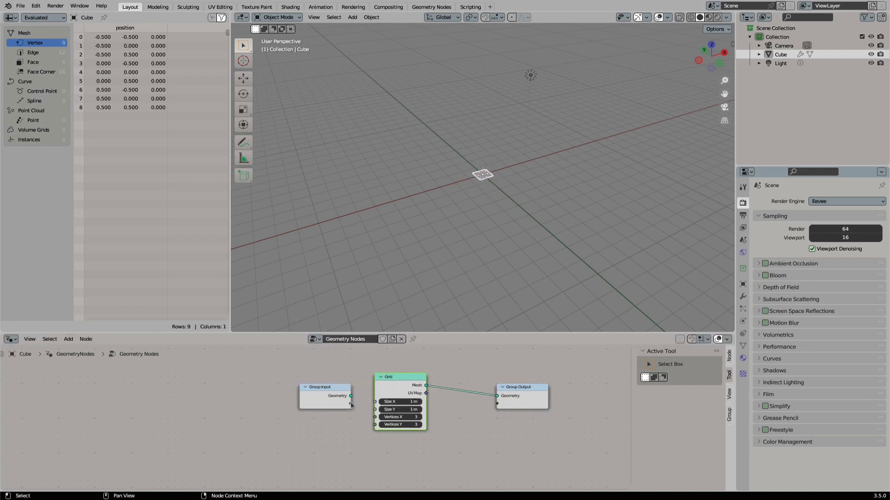
# Delete the Group Input node and space the Grid and Group Output nodes farther apart.
pyautogui.moveTo(343, 403); pyautogui.dragTo(285, 410)
pyautogui.press('x')
pyautogui.moveTo(547, 402); pyautogui.dragTo(604, 396)
pyautogui.moveTo(384, 384); pyautogui.dragTo(351, 387)
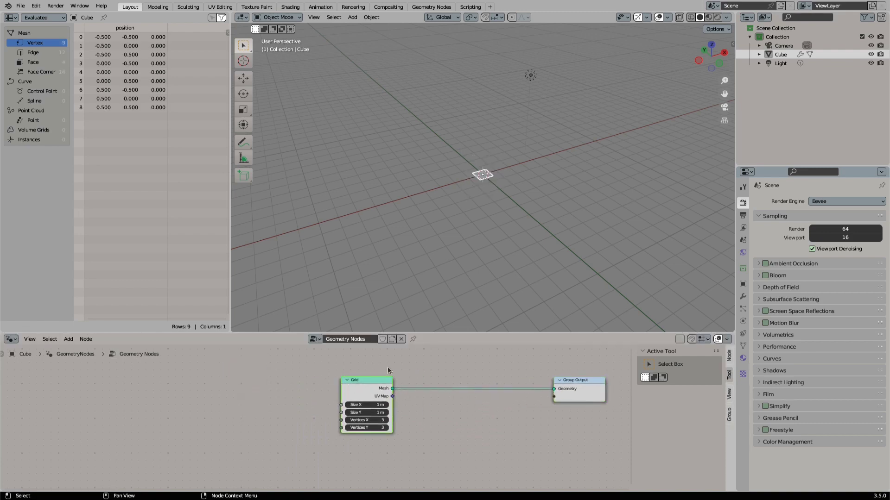
# Set the Grid node's Vertices X and Vertices Y to 2 and view the grid straight from above.
pyautogui.scroll(6, 472, 255)
pyautogui.doubleClick(367, 419)
pyautogui.write('2')
pyautogui.press('Tab')
pyautogui.write('2')
pyautogui.press('Return')
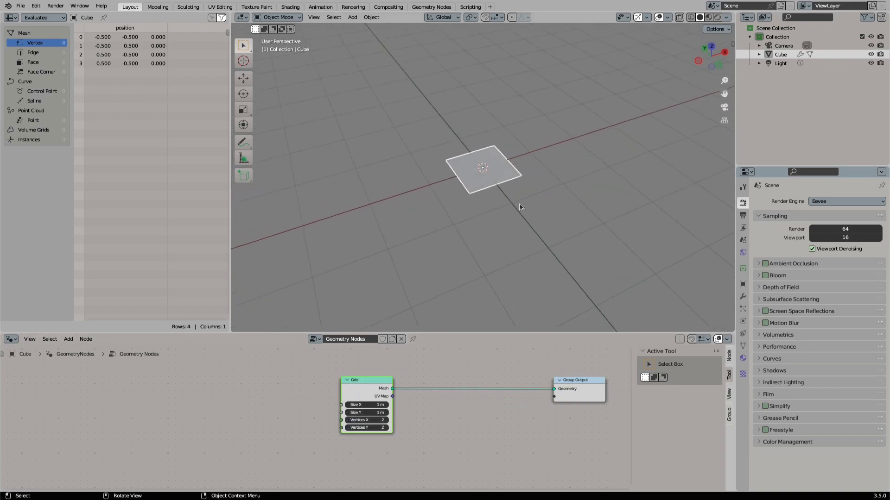
pyautogui.press('KP_7')
pyautogui.press('KP_0')
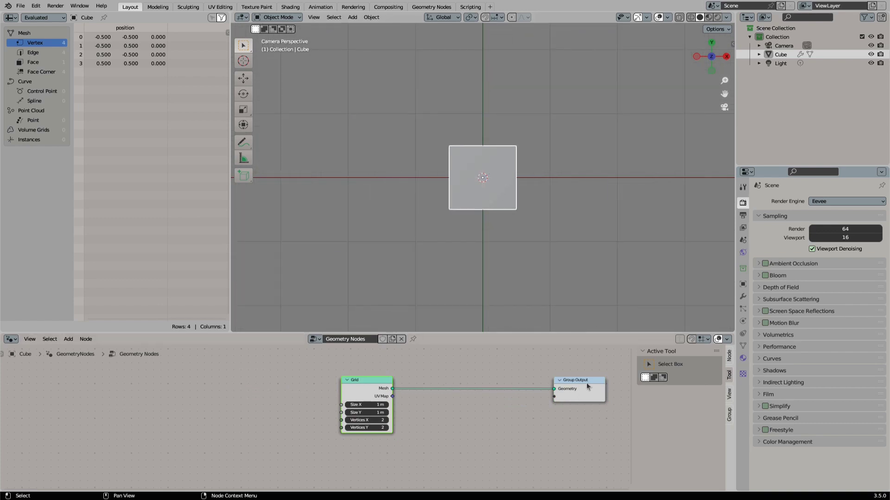
# Move the Group Output away from the Grid node and add an Index node below the grid's link.
pyautogui.moveTo(554, 363); pyautogui.dragTo(441, 363, button='middle')
pyautogui.moveTo(468, 395); pyautogui.dragTo(560, 395)
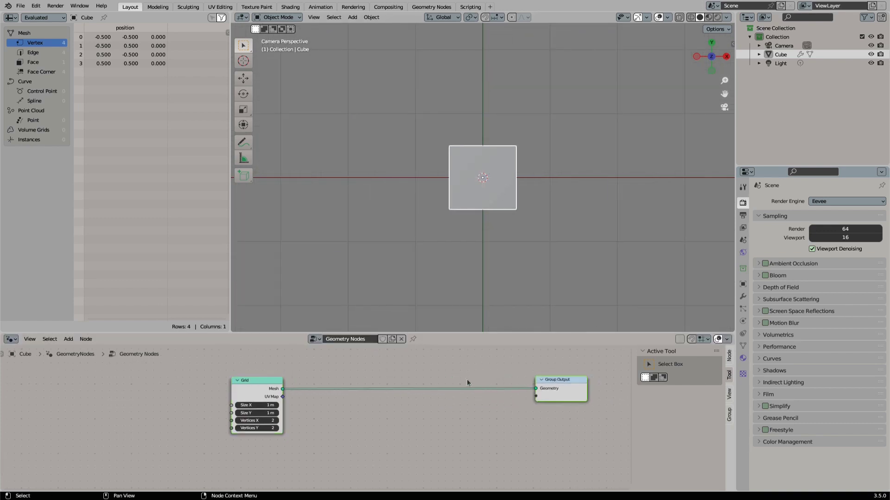
pyautogui.hotkey('shift', 'a')
pyautogui.click(389, 333)
pyautogui.write('index')
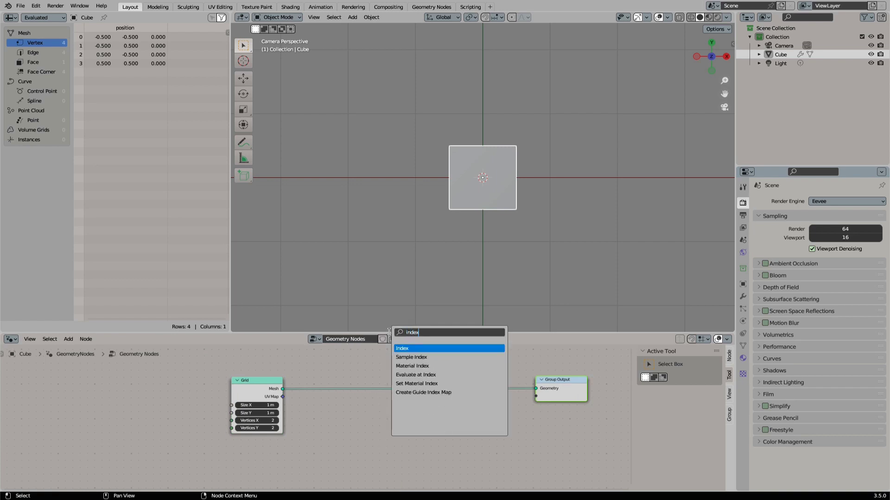
pyautogui.press('Return')
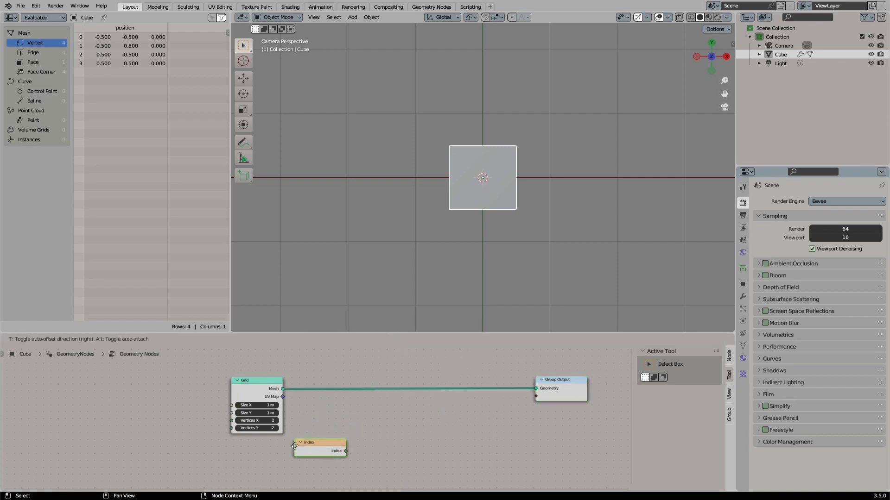
pyautogui.moveTo(356, 399); pyautogui.dragTo(376, 395, button='middle')
pyautogui.moveTo(385, 425); pyautogui.dragTo(369, 443)
# Add a Boolean input named Vert 0 to the node group.
pyautogui.click(729, 414)
pyautogui.click(713, 365)
pyautogui.click(696, 420)
pyautogui.click(690, 430)
pyautogui.write('Vert 0')
pyautogui.press('Return')
# Add three more Boolean group inputs and name them Vert 1, Vert 2 and Vert 3.
pyautogui.click(713, 365)
pyautogui.click(714, 364)
pyautogui.click(713, 365)
pyautogui.doubleClick(670, 375)
pyautogui.write('Vert 1')
pyautogui.press('Return')
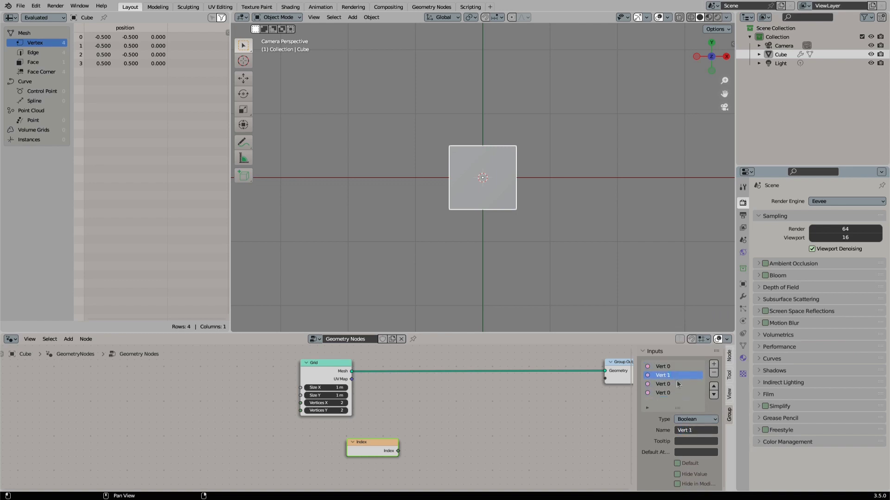
pyautogui.doubleClick(675, 384)
pyautogui.write('Vert 2')
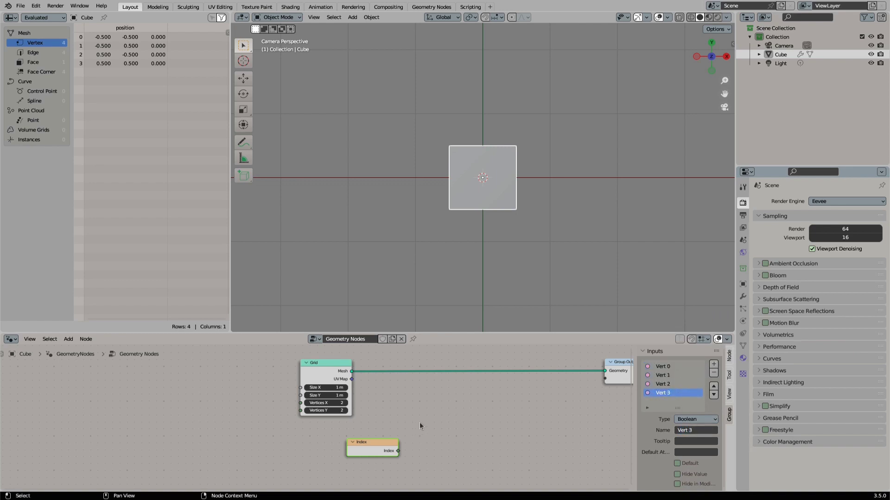
# Add a Group Input node and arrange it below the Index node, with the Group Output moved farther out.
pyautogui.moveTo(417, 424); pyautogui.dragTo(374, 432, button='middle')
pyautogui.moveTo(456, 405); pyautogui.dragTo(368, 404, button='middle')
pyautogui.moveTo(482, 384); pyautogui.dragTo(535, 385)
pyautogui.click(390, 397)
pyautogui.moveTo(268, 409); pyautogui.dragTo(280, 399, button='middle')
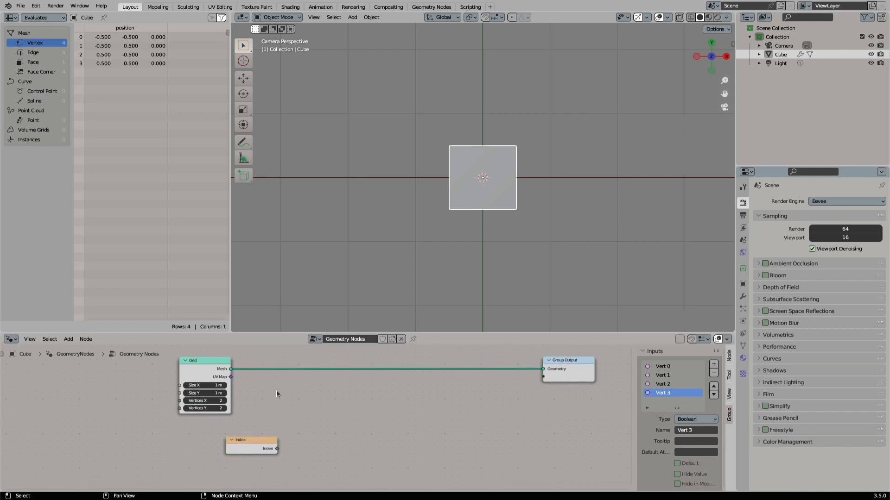
pyautogui.hotkey('shift', 'a')
pyautogui.write('inp')
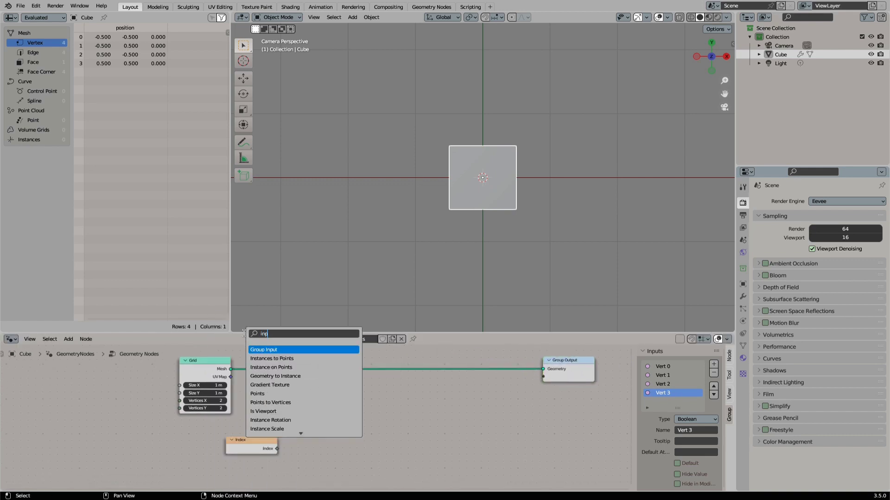
pyautogui.press('Return')
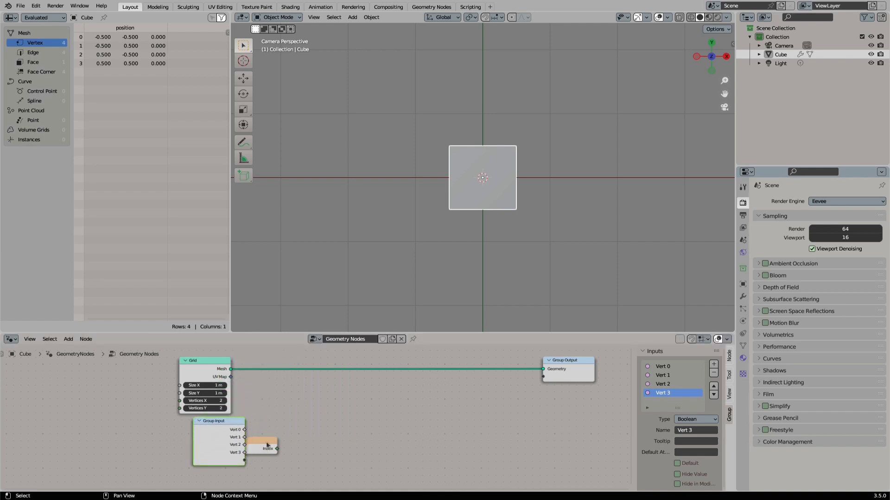
pyautogui.click(294, 397)
pyautogui.moveTo(232, 434); pyautogui.dragTo(250, 446)
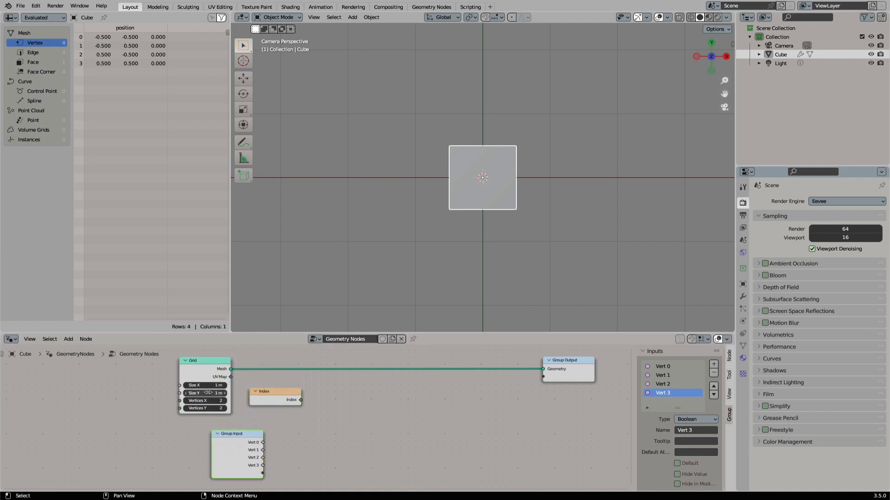
# Add an integer Equal comparison node fed by the Index output on input A, and rearrange the Grid and Index nodes.
pyautogui.moveTo(209, 373); pyautogui.dragTo(175, 374)
pyautogui.moveTo(273, 400); pyautogui.dragTo(239, 397)
pyautogui.hotkey('shift', 'a')
pyautogui.moveTo(287, 355)
pyautogui.press('Escape')
pyautogui.moveTo(266, 396); pyautogui.dragTo(322, 397)
pyautogui.write('compare')
pyautogui.press('Return')
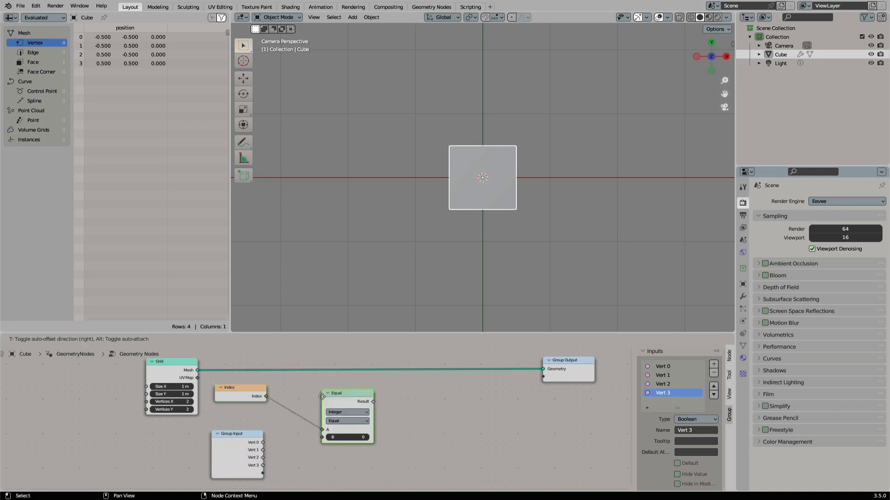
pyautogui.click(306, 385)
pyautogui.moveTo(247, 397); pyautogui.dragTo(245, 407)
# Add a Boolean And node fed by the Equal result and the Vert 0 input.
pyautogui.moveTo(407, 392); pyautogui.dragTo(362, 406, button='middle')
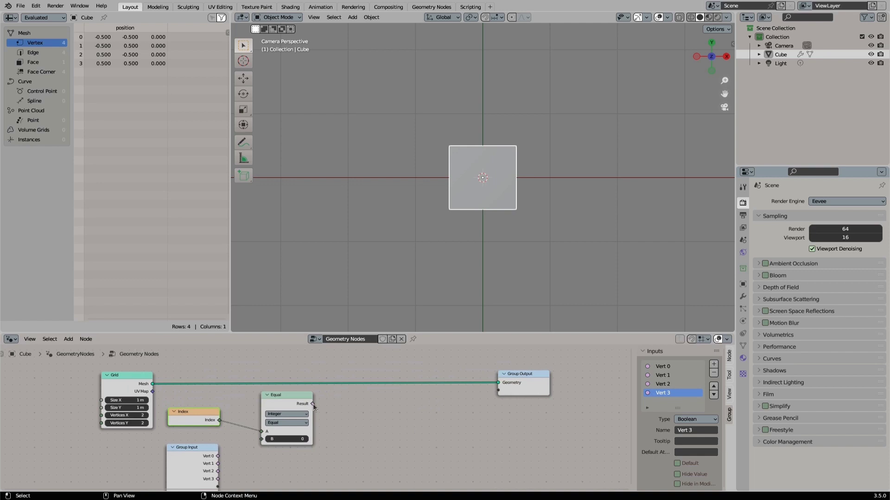
pyautogui.moveTo(312, 404); pyautogui.dragTo(357, 417)
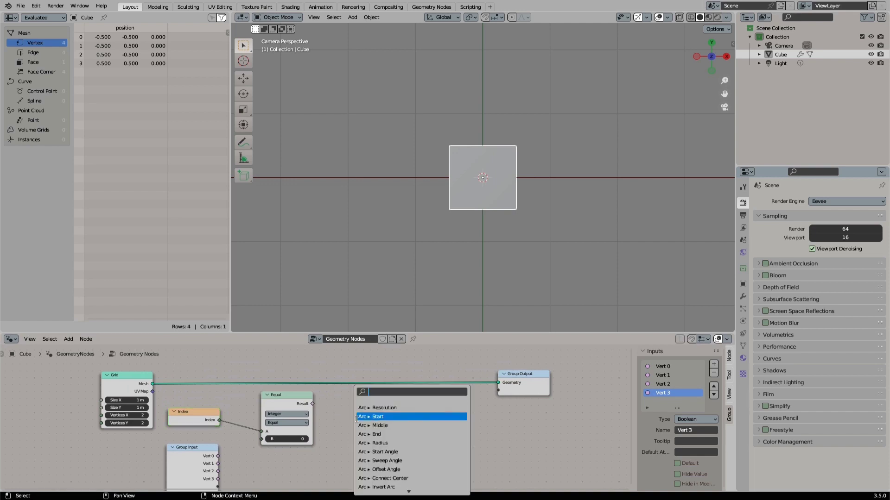
pyautogui.write('and')
pyautogui.press('Return')
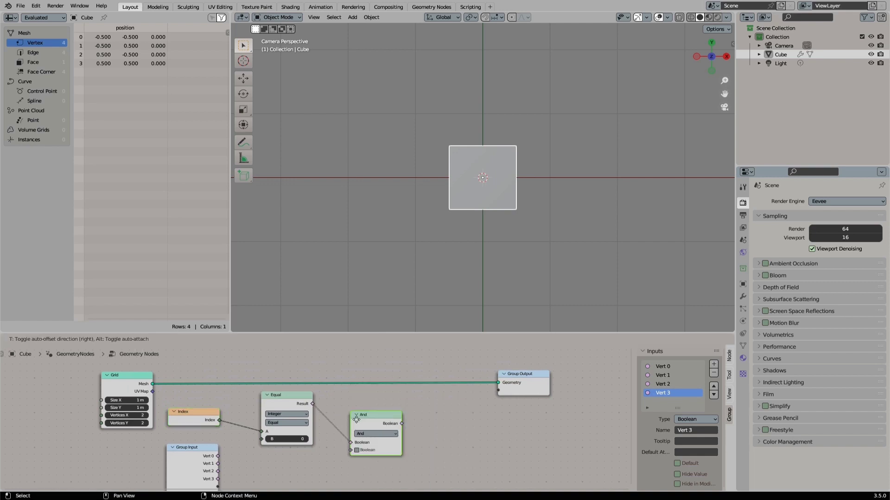
pyautogui.click(357, 420)
pyautogui.moveTo(217, 457); pyautogui.dragTo(350, 451)
pyautogui.moveTo(376, 421); pyautogui.dragTo(357, 424)
pyautogui.moveTo(409, 376); pyautogui.dragTo(344, 387, button='middle')
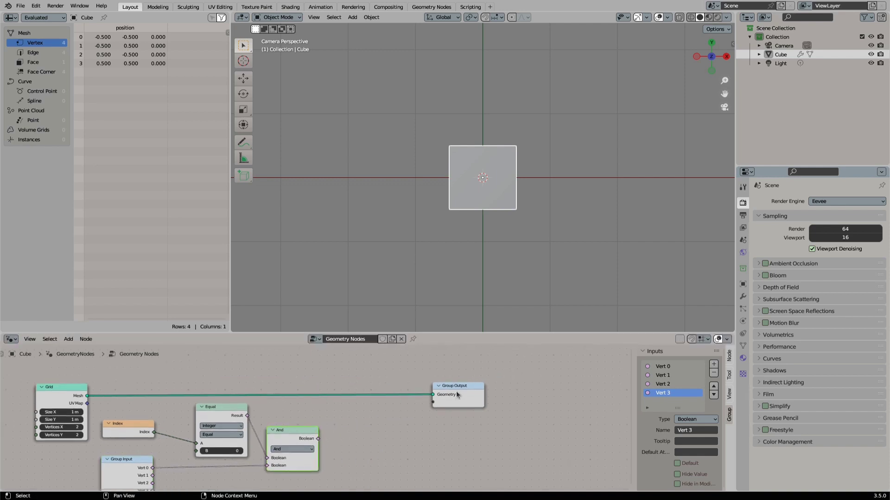
# Add a reroute on the Grid mesh link and a Viewer node fed by it, with the And output as its value.
pyautogui.moveTo(457, 394); pyautogui.dragTo(509, 391)
pyautogui.keyDown('shift'); pyautogui.moveTo(332, 387); pyautogui.dragTo(331, 407, button='right'); pyautogui.keyUp('shift')
pyautogui.moveTo(332, 393); pyautogui.dragTo(393, 412)
pyautogui.write('view')
pyautogui.press('Return')
pyautogui.click(385, 406)
pyautogui.moveTo(317, 438); pyautogui.dragTo(385, 428)
# Toggle Vert 0 in the modifier settings to check its corner in the viewport and spreadsheet.
pyautogui.click(743, 297)
pyautogui.click(808, 240)
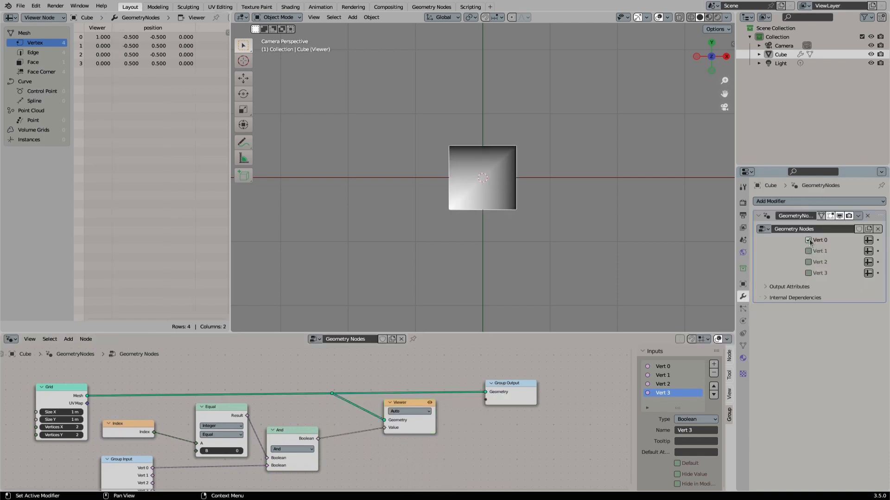
pyautogui.click(808, 240)
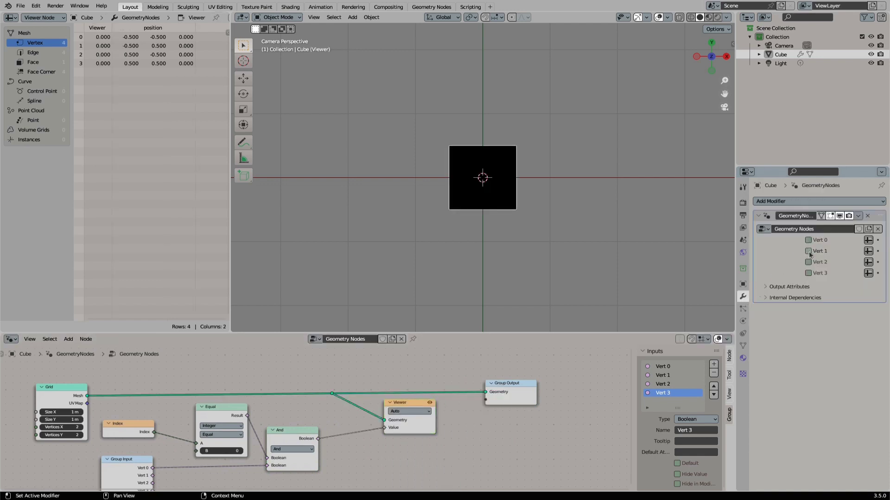
pyautogui.click(808, 240)
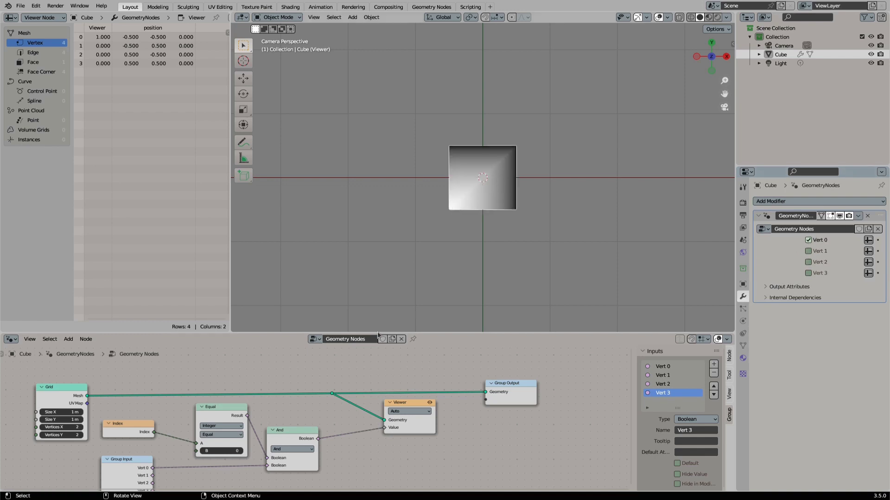
# Duplicate the Equal and And pair for Vert 1 with comparison value 1, make room for it, and collapse the finished nodes.
pyautogui.moveTo(316, 419); pyautogui.dragTo(365, 397, button='middle')
pyautogui.scroll(-4, 320, 393)
pyautogui.moveTo(496, 373); pyautogui.dragTo(578, 367)
pyautogui.moveTo(419, 384); pyautogui.dragTo(446, 381)
pyautogui.moveTo(233, 415); pyautogui.dragTo(296, 393, button='middle')
pyautogui.scroll(4, 399, 366)
pyautogui.hotkey('shift', 'd')
pyautogui.doubleClick(332, 479)
pyautogui.write('1')
pyautogui.hotkey('shift', 'd')
pyautogui.press('h')
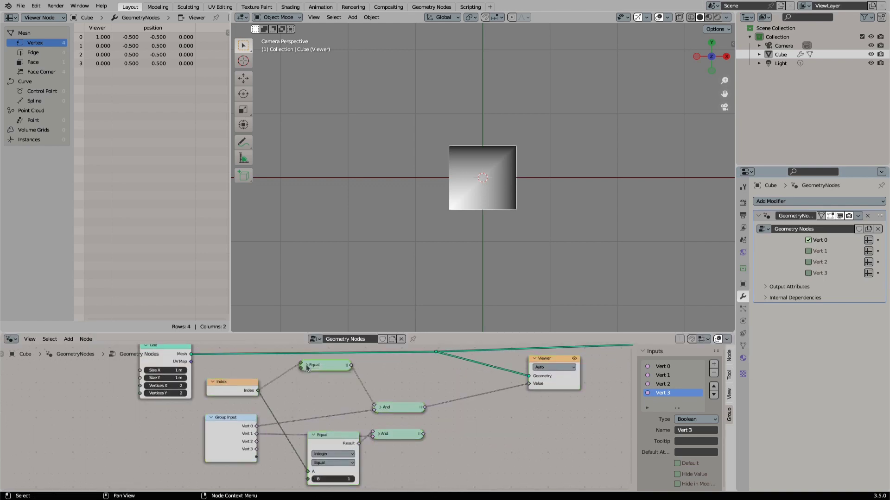
# Duplicate the Equal and And pair for Vert 2 and Vert 3, setting the Vert 3 comparison value to 3.
pyautogui.moveTo(324, 371); pyautogui.dragTo(325, 408)
pyautogui.hotkey('shift', 'd')
pyautogui.moveTo(324, 436); pyautogui.dragTo(360, 439, button='middle')
pyautogui.hotkey('shift', 'd')
pyautogui.moveTo(318, 372); pyautogui.dragTo(349, 429)
pyautogui.doubleClick(372, 481)
pyautogui.write('3')
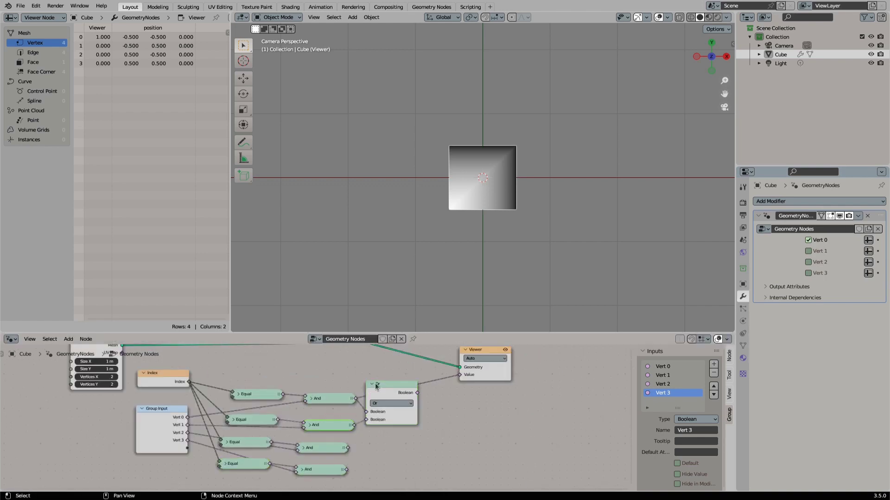
# Merge the four And outputs through Or nodes and feed the final Or into the Viewer's value.
pyautogui.keyDown('ctrl'); pyautogui.keyDown('shift'); pyautogui.click(370, 451); pyautogui.keyUp('shift'); pyautogui.keyUp('ctrl')
pyautogui.scroll(1, 394, 443)
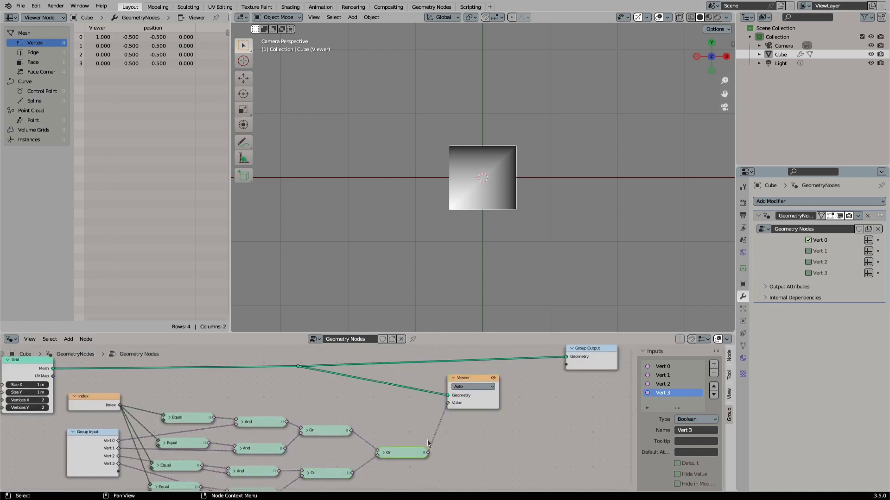
# Toggle Vert 0 to Vert 3 one at a time in the modifier to check each corner, ending with all disabled.
pyautogui.click(808, 241)
pyautogui.click(808, 251)
pyautogui.click(808, 251)
pyautogui.click(808, 262)
pyautogui.click(808, 262)
pyautogui.click(808, 273)
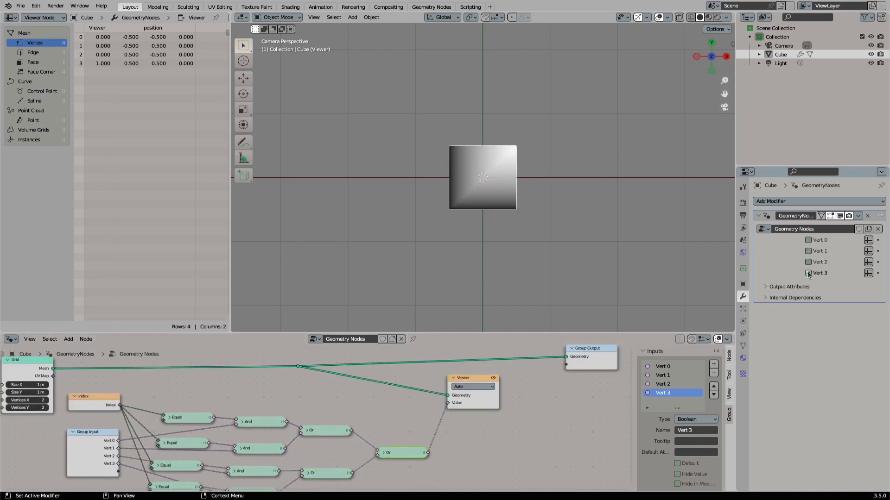
pyautogui.click(808, 262)
pyautogui.click(808, 262)
pyautogui.click(808, 251)
pyautogui.click(808, 251)
pyautogui.click(808, 240)
pyautogui.click(808, 240)
pyautogui.click(810, 273)
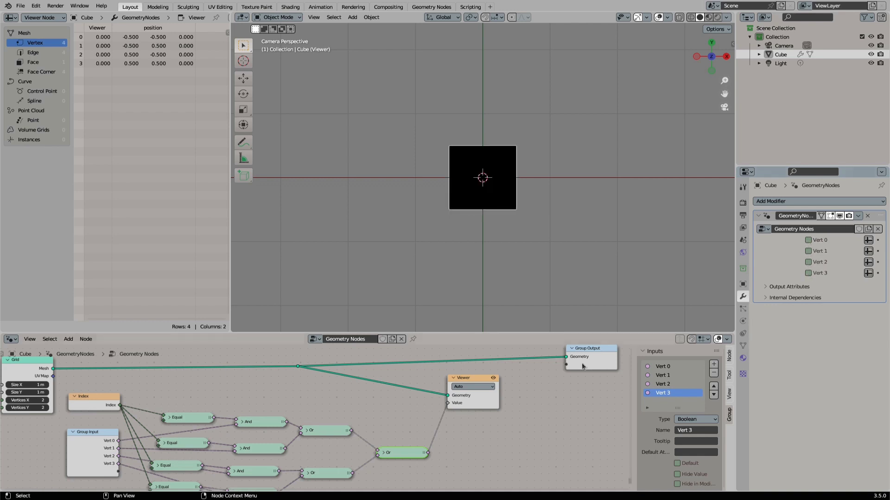
# Move the Group Output farther out and insert a Store Named Attribute node in the geometry link before it.
pyautogui.moveTo(556, 377); pyautogui.dragTo(469, 412, button='middle')
pyautogui.moveTo(513, 395); pyautogui.dragTo(565, 395)
pyautogui.scroll(-3, 408, 374)
pyautogui.moveTo(400, 368); pyautogui.dragTo(460, 347, button='middle')
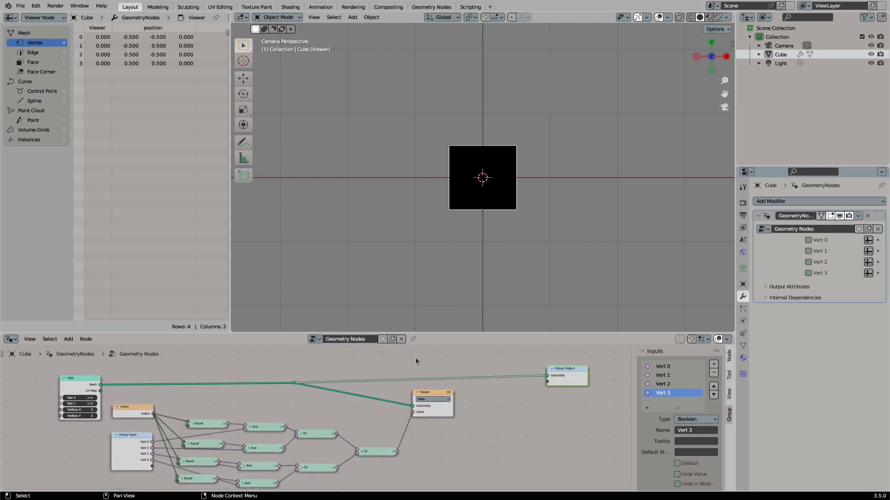
pyautogui.hotkey('shift', 'a')
pyautogui.click(394, 335)
pyautogui.write('store')
pyautogui.press('Return')
pyautogui.click(431, 345)
# Set the Store Named Attribute to Boolean, name it active, and connect the final Or output to its value.
pyautogui.moveTo(443, 411); pyautogui.dragTo(515, 415)
pyautogui.moveTo(397, 452); pyautogui.dragTo(429, 393)
pyautogui.click(448, 361)
pyautogui.click(443, 397)
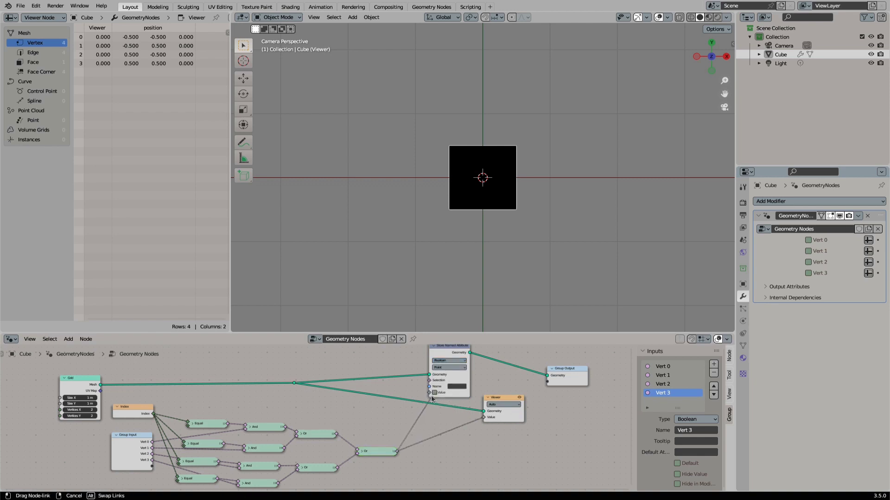
pyautogui.click(458, 386)
pyautogui.write('active')
pyautogui.press('Return')
pyautogui.moveTo(444, 367); pyautogui.dragTo(420, 386, button='middle')
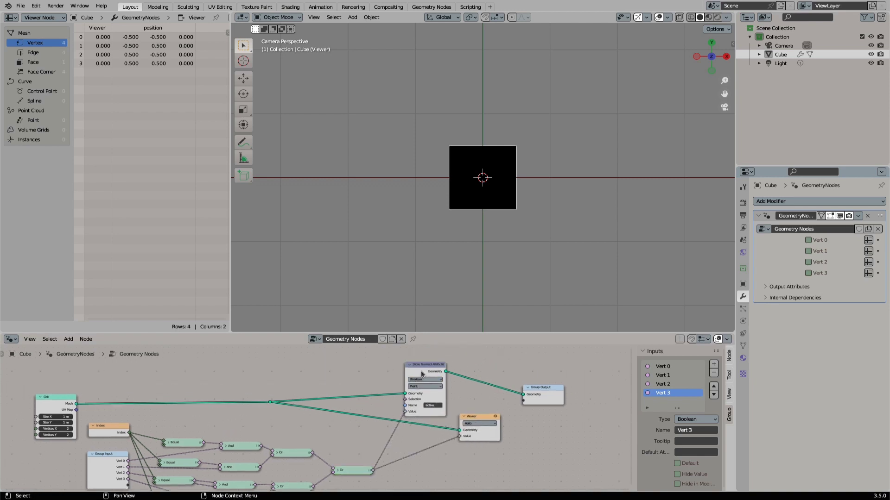
# Delete the Viewer node, move the Group Output farther out, and save the file.
pyautogui.moveTo(423, 372); pyautogui.dragTo(424, 380)
pyautogui.click(485, 417)
pyautogui.press('x')
pyautogui.moveTo(486, 417); pyautogui.dragTo(378, 424, button='middle')
pyautogui.moveTo(450, 405); pyautogui.dragTo(525, 394)
pyautogui.moveTo(390, 404); pyautogui.dragTo(458, 379, button='middle')
pyautogui.scroll(-1, 454, 378)
pyautogui.hotkey('ctrl', 's')
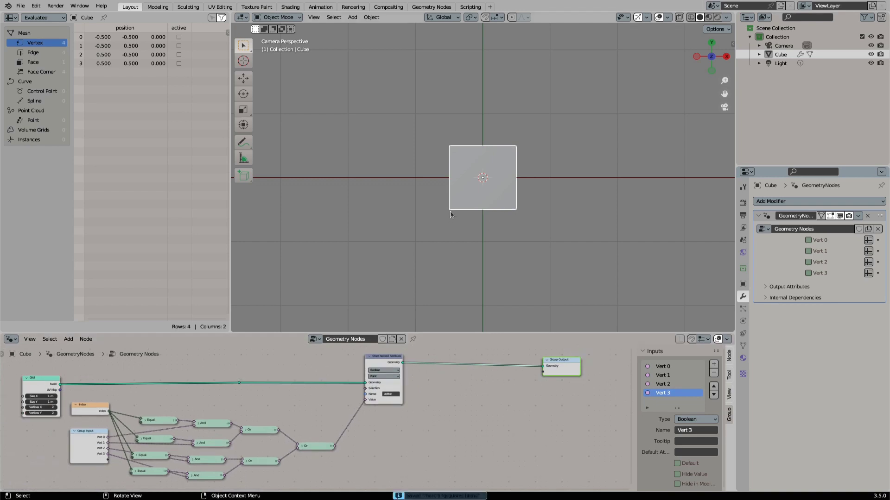
# Circle the square's four corners in the viewport with the Annotate tool.
pyautogui.click(243, 143)
pyautogui.scroll(5, 420, 201)
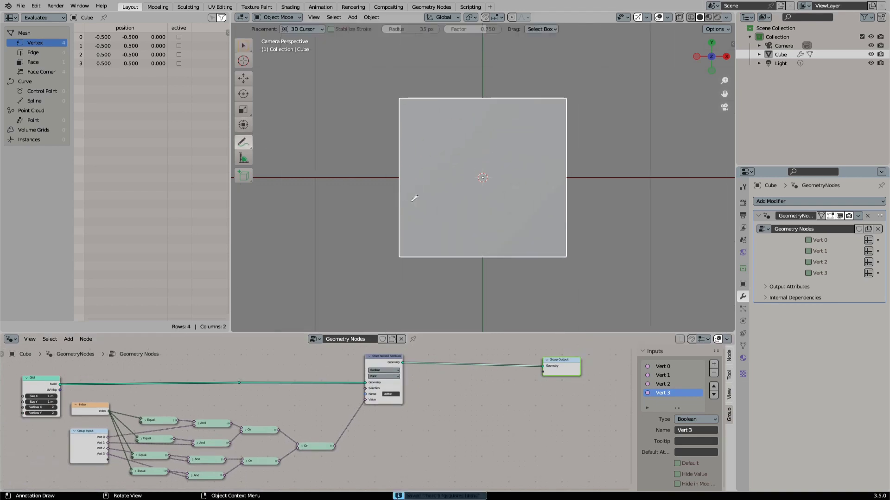
pyautogui.moveTo(393, 244); pyautogui.dragTo(397, 243)
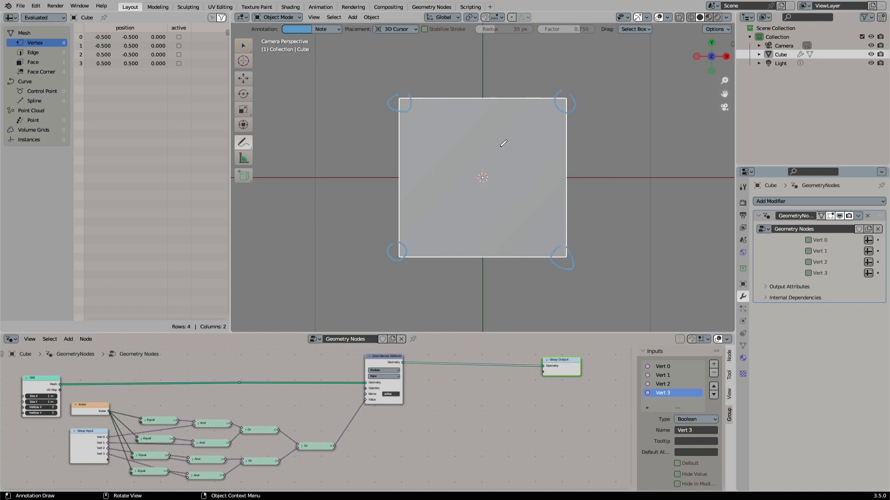
# Add an Instance on Points node using the stored attribute's geometry as its points, and make room for it.
pyautogui.hotkey('shift', 'a')
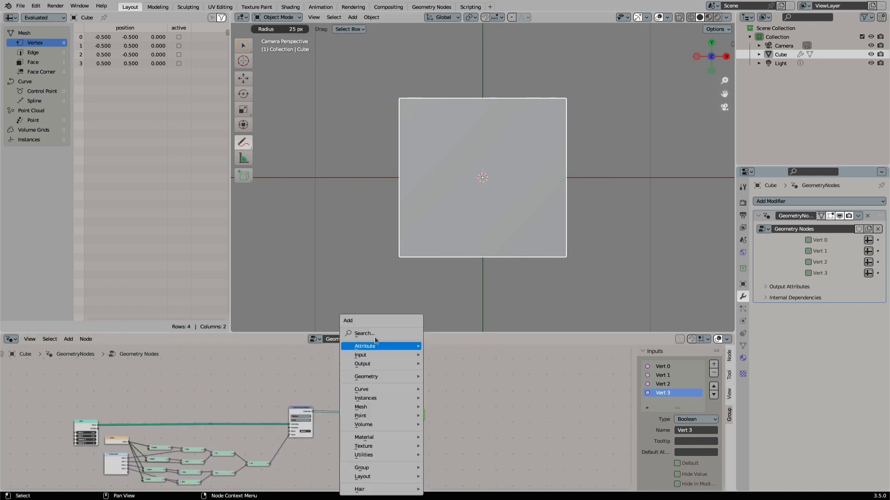
pyautogui.click(374, 336)
pyautogui.write('instance on')
pyautogui.press('Return')
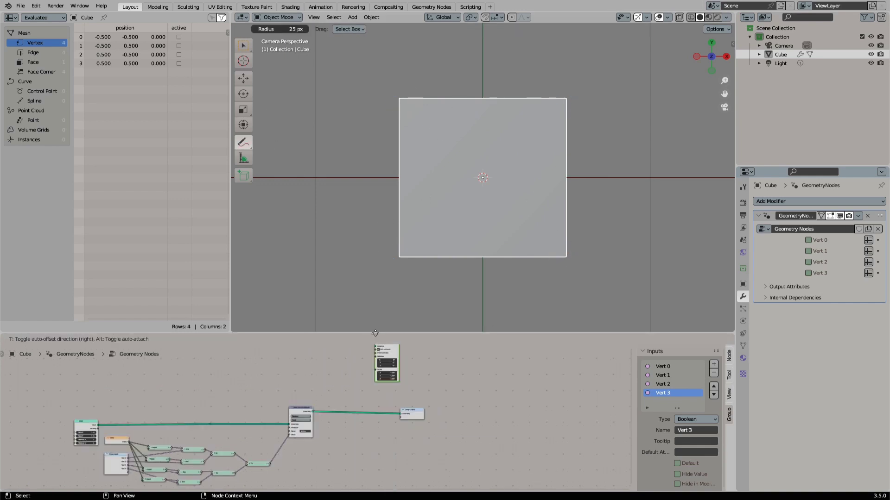
pyautogui.click(376, 427)
pyautogui.scroll(1, 377, 428)
pyautogui.moveTo(439, 387); pyautogui.dragTo(509, 383)
pyautogui.moveTo(314, 388); pyautogui.dragTo(494, 388)
pyautogui.moveTo(417, 405); pyautogui.dragTo(419, 403)
# Add a Join Geometry node combining the instances with the stored attribute's geometry before the Group Output.
pyautogui.hotkey('shift', 'a')
pyautogui.click(429, 333)
pyautogui.write('join')
pyautogui.press('Return')
pyautogui.click(454, 390)
pyautogui.moveTo(315, 389); pyautogui.dragTo(449, 398)
# Add a Mesh Circle node as the instance geometry, fill the circle and reduce its radius.
pyautogui.scroll(2, 389, 383)
pyautogui.hotkey('shift', 'a')
pyautogui.click(357, 335)
pyautogui.write('circ')
pyautogui.press('Return')
pyautogui.click(342, 418)
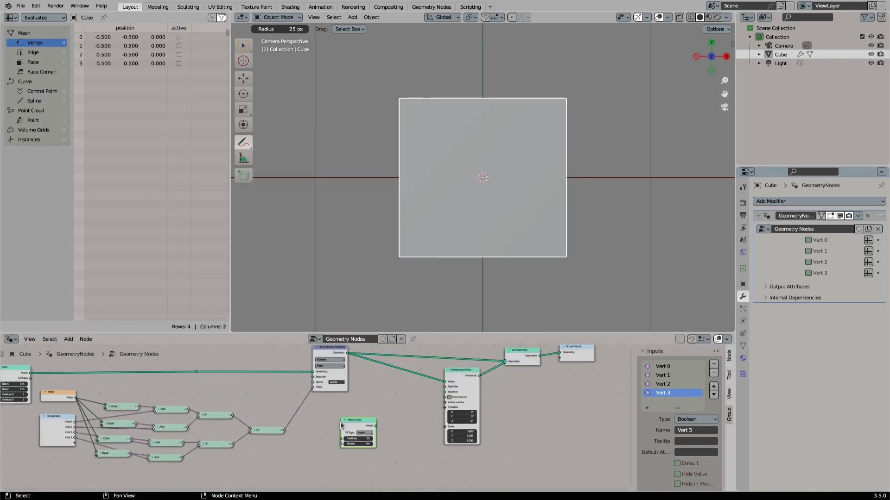
pyautogui.scroll(1, 370, 424)
pyautogui.moveTo(386, 428); pyautogui.dragTo(467, 388)
pyautogui.moveTo(377, 448); pyautogui.dragTo(353, 448)
pyautogui.click(243, 46)
pyautogui.press('t')
pyautogui.click(373, 435)
pyautogui.click(378, 449)
# Add a Boolean Named Attribute node for active and connect it to the Selection of Instance on Points.
pyautogui.moveTo(380, 380); pyautogui.dragTo(353, 397, button='middle')
pyautogui.hotkey('shift', 'a')
pyautogui.click(334, 335)
pyautogui.write('name')
pyautogui.press('Return')
pyautogui.click(373, 486)
pyautogui.click(373, 482)
pyautogui.click(374, 446)
pyautogui.scroll(2, 390, 457)
pyautogui.moveTo(394, 459); pyautogui.dragTo(346, 426, button='middle')
pyautogui.moveTo(351, 436); pyautogui.dragTo(382, 365)
# Spread out the instancing nodes and collapse Mesh Circle and Named Attribute beside Instance on Points.
pyautogui.scroll(-4, 385, 366)
pyautogui.moveTo(385, 366); pyautogui.dragTo(334, 425, button='middle')
pyautogui.moveTo(454, 399); pyautogui.dragTo(538, 399)
pyautogui.moveTo(514, 408); pyautogui.dragTo(546, 372, button='middle')
pyautogui.moveTo(425, 363); pyautogui.dragTo(468, 360)
pyautogui.scroll(-4, 401, 394)
pyautogui.moveTo(382, 393); pyautogui.dragTo(479, 389)
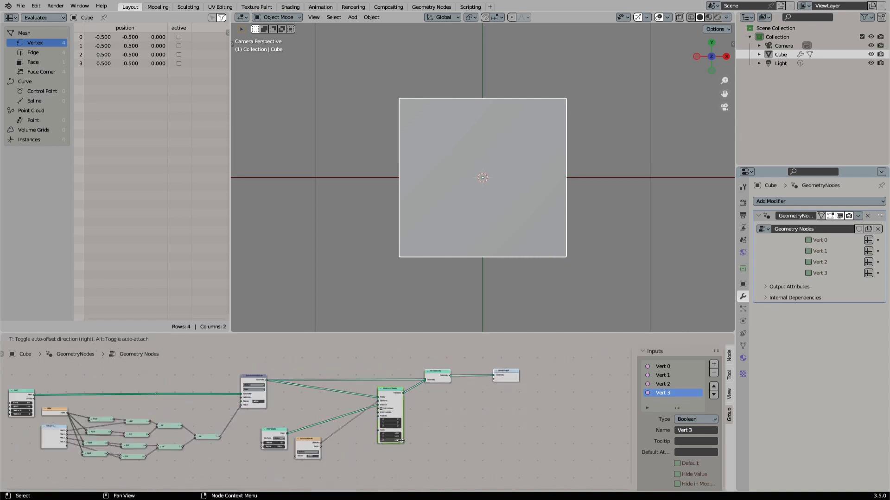
pyautogui.moveTo(273, 432); pyautogui.dragTo(468, 404)
pyautogui.press('h')
pyautogui.moveTo(304, 438); pyautogui.dragTo(447, 401)
# Toggle Vert 0 to Vert 3 in the modifier to check the circles at the active corners.
pyautogui.scroll(3, 387, 419)
pyautogui.click(812, 240)
pyautogui.click(812, 251)
pyautogui.click(811, 251)
pyautogui.click(812, 241)
pyautogui.click(809, 262)
pyautogui.click(809, 262)
pyautogui.click(809, 273)
pyautogui.click(808, 274)
pyautogui.moveTo(808, 273)
pyautogui.mouseDown()
pyautogui.moveTo(809, 240)
pyautogui.moveTo(810, 266)
pyautogui.mouseUp()
# Save the file and insert a second Store Named Attribute node in the geometry link after the active one.
pyautogui.hotkey('ctrl', 's')
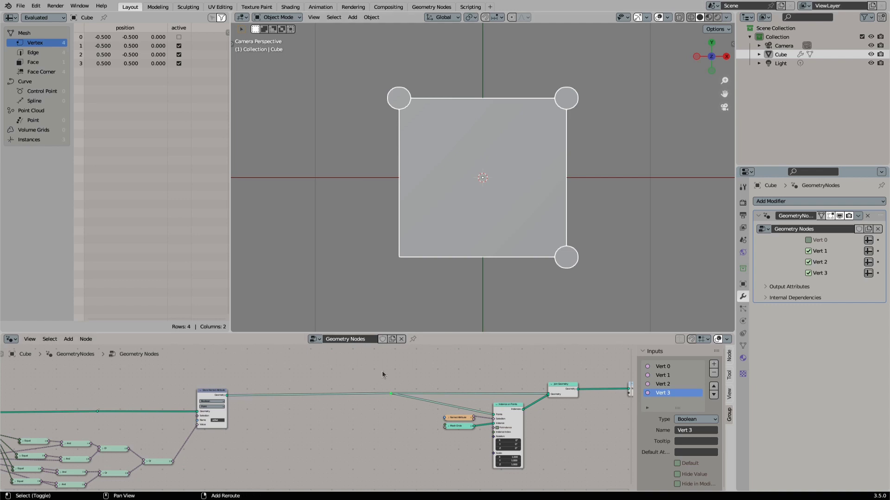
pyautogui.hotkey('shift', 'a')
pyautogui.write('store')
pyautogui.press('Return')
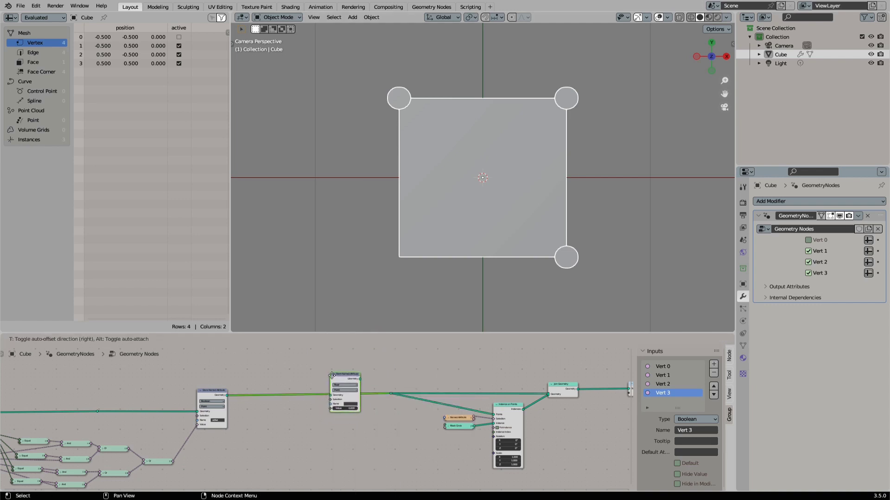
pyautogui.click(326, 381)
pyautogui.scroll(3, 364, 394)
pyautogui.scroll(1, 363, 401)
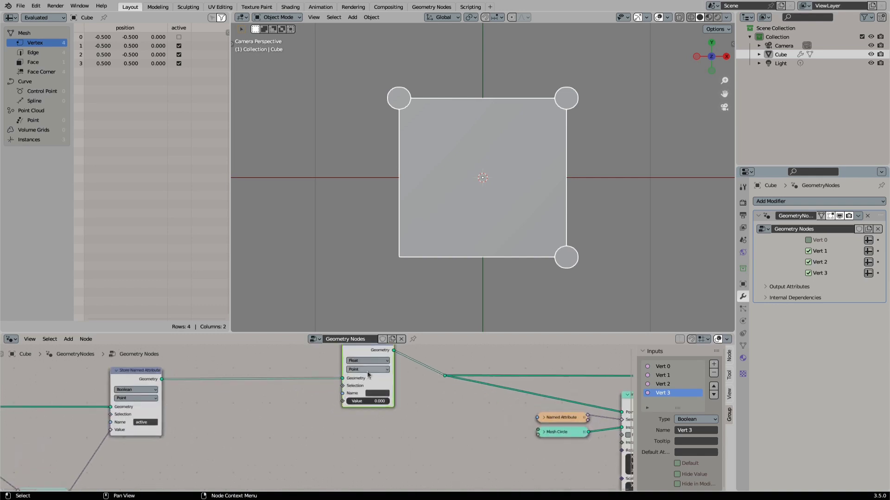
# Set the second Store Named Attribute to Integer on the Face domain and name it bitmask.
pyautogui.click(366, 364)
pyautogui.click(364, 376)
pyautogui.click(377, 393)
pyautogui.write('bitmask')
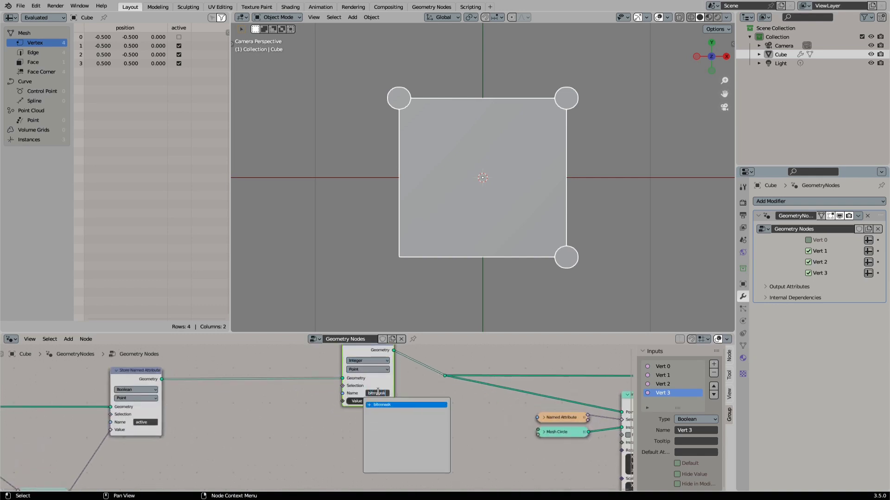
pyautogui.press('Return')
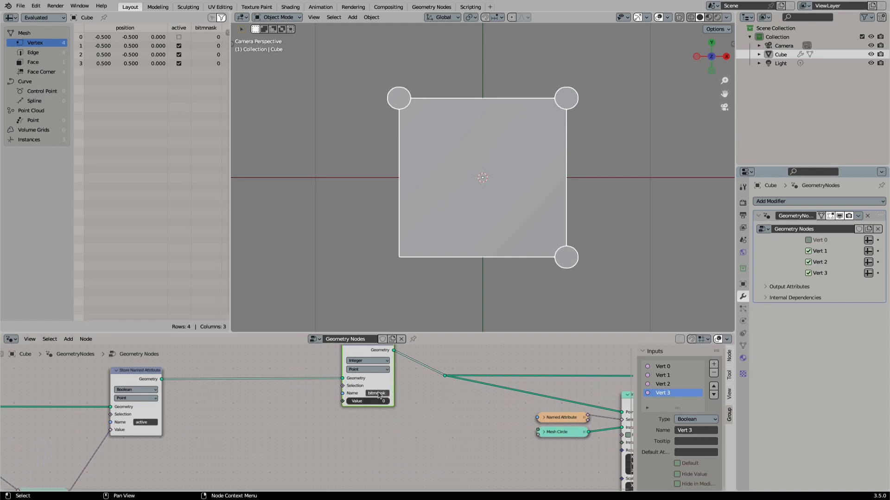
pyautogui.click(361, 370)
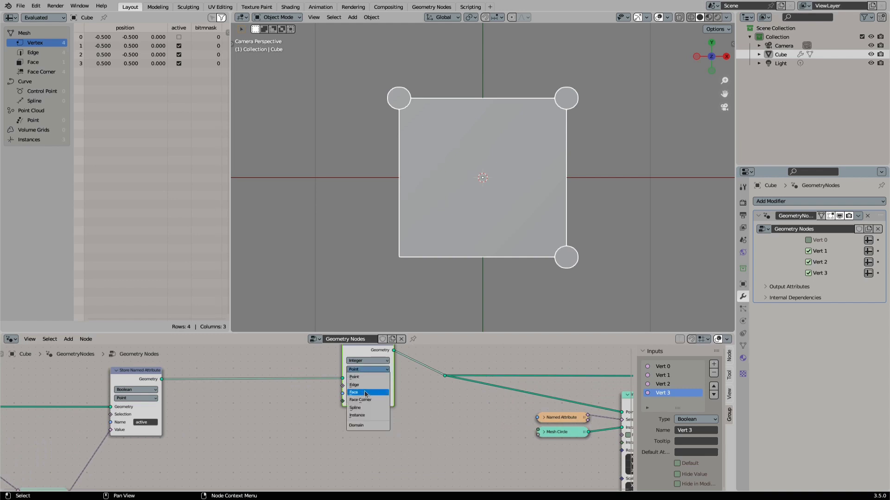
pyautogui.click(363, 393)
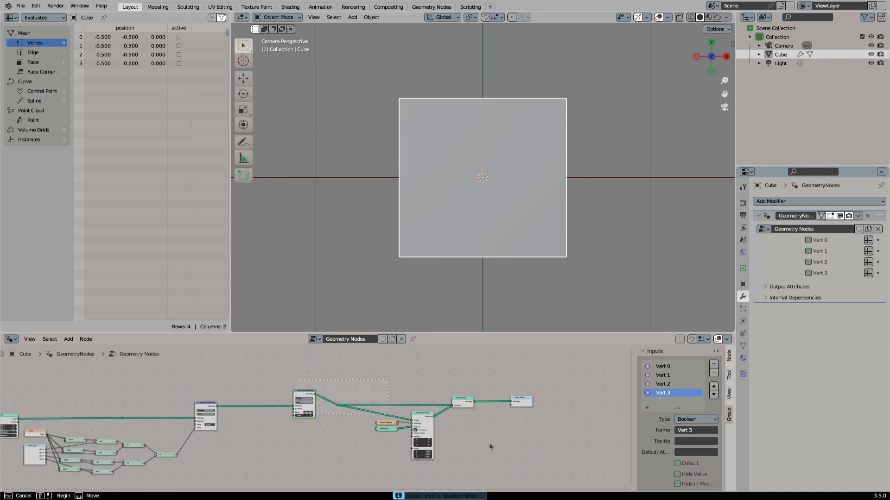
# Move the bitmask Store Named Attribute and its downstream nodes away, and add a Sample Index node in the gap.
pyautogui.moveTo(343, 420); pyautogui.dragTo(536, 420)
pyautogui.scroll(3, 408, 413)
pyautogui.hotkey('shift', 'a')
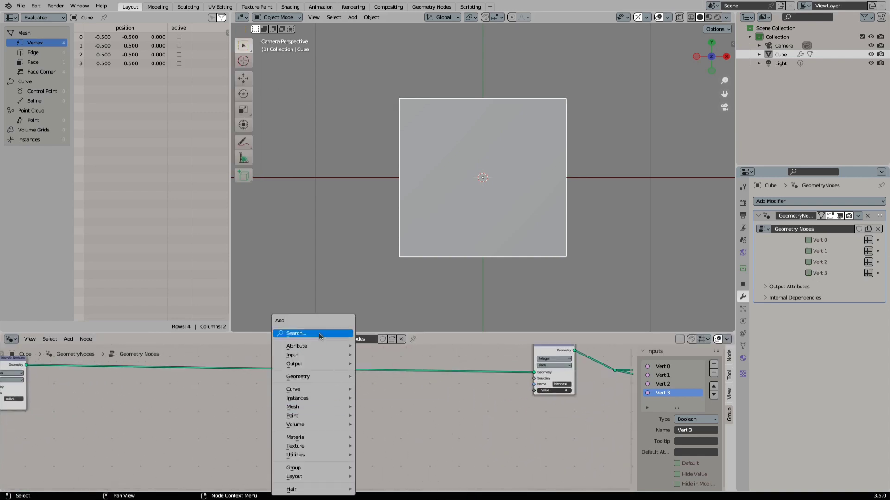
pyautogui.click(319, 333)
pyautogui.write('sample ind')
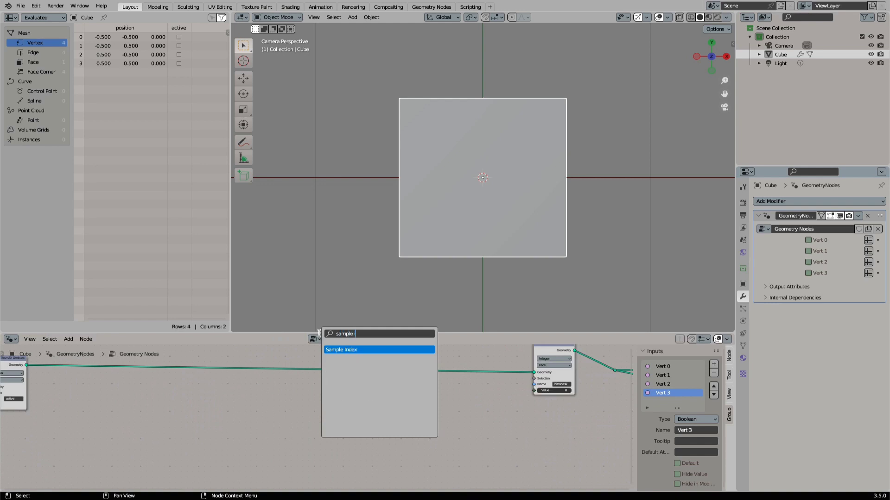
pyautogui.press('Return')
pyautogui.click(330, 392)
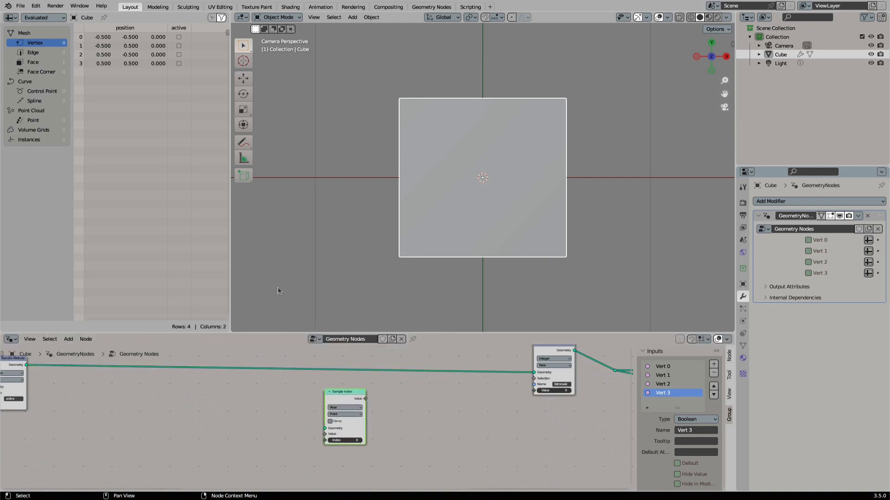
# Move Sample Index closer to the active Store Named Attribute and set it to Boolean on the Face Corner domain.
pyautogui.moveTo(184, 397); pyautogui.dragTo(353, 388, button='middle')
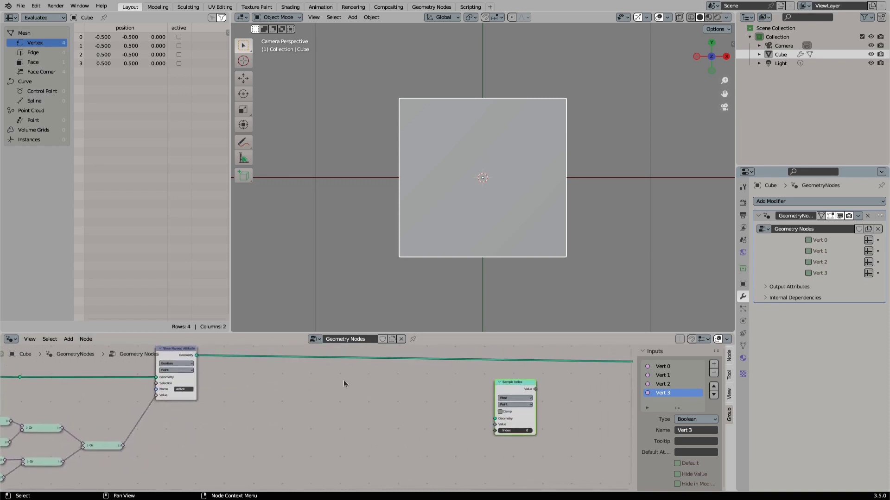
pyautogui.click(512, 405)
pyautogui.click(511, 431)
pyautogui.press('g')
pyautogui.click(388, 389)
pyautogui.scroll(4, 408, 390)
pyautogui.click(439, 389)
pyautogui.click(452, 429)
# Add a Named Attribute node reading the Boolean attribute active and connect it to Sample Index's Value.
pyautogui.moveTo(341, 394); pyautogui.dragTo(324, 419, button='middle')
pyautogui.hotkey('shift', 'a')
pyautogui.write('named')
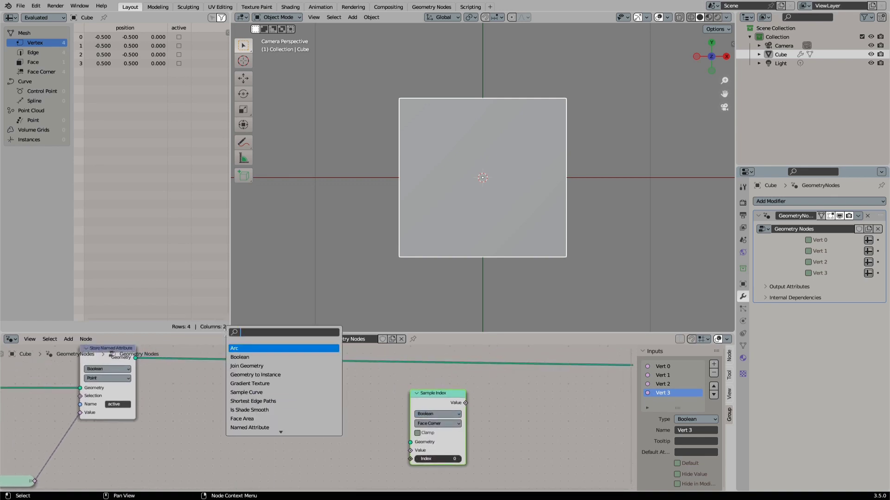
pyautogui.press('Return')
pyautogui.click(293, 425)
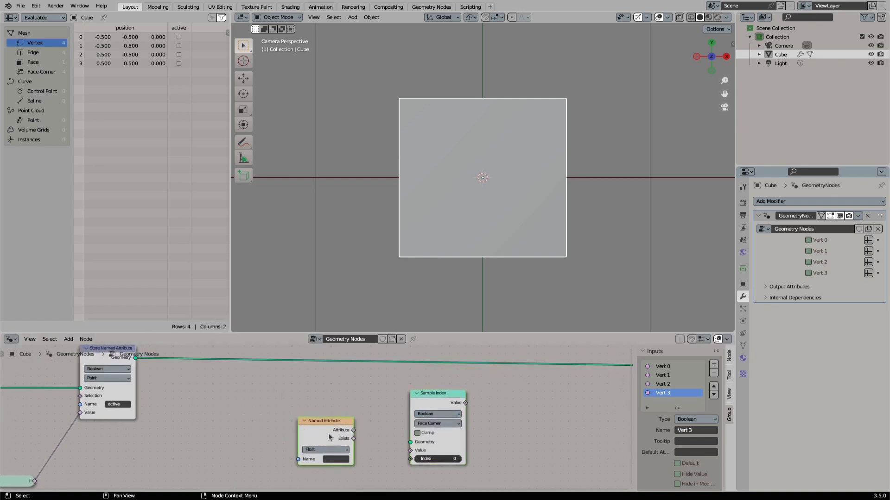
pyautogui.moveTo(373, 423); pyautogui.dragTo(333, 399, button='middle')
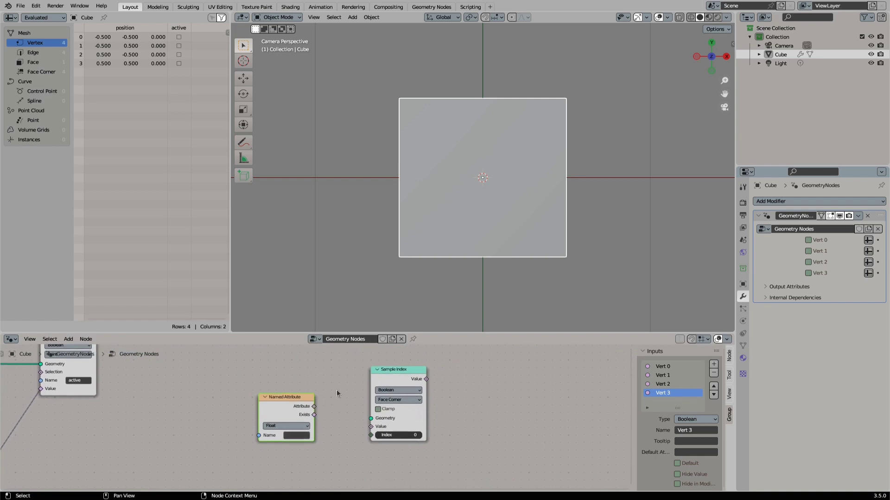
pyautogui.click(299, 436)
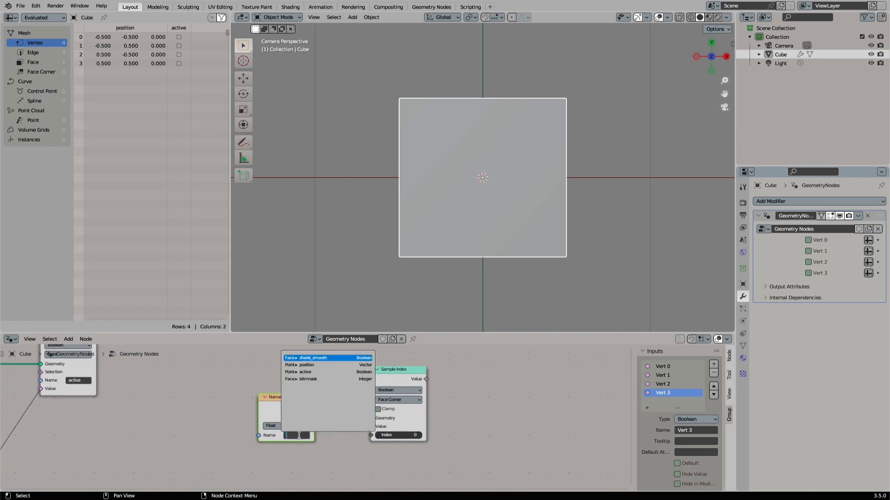
pyautogui.click(304, 372)
pyautogui.moveTo(291, 407)
pyautogui.mouseDown()
pyautogui.moveTo(292, 418)
pyautogui.moveTo(366, 427)
pyautogui.moveTo(285, 420)
pyautogui.mouseUp()
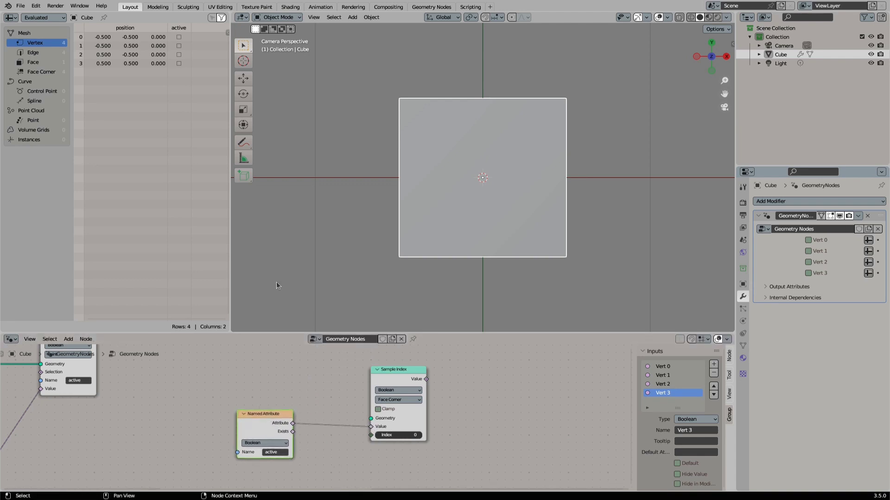
# Branch the geometry link after the active Store Named Attribute into Sample Index's Geometry input through reroutes.
pyautogui.moveTo(301, 350); pyautogui.dragTo(307, 390, button='middle')
pyautogui.keyDown('shift'); pyautogui.moveTo(307, 391); pyautogui.dragTo(306, 372, button='right'); pyautogui.keyUp('shift')
pyautogui.press('g')
pyautogui.click(335, 377)
pyautogui.moveTo(335, 378); pyautogui.dragTo(373, 452)
pyautogui.moveTo(356, 423); pyautogui.dragTo(359, 391, button='middle')
pyautogui.keyDown('shift'); pyautogui.moveTo(369, 389); pyautogui.dragTo(350, 405, button='right'); pyautogui.keyUp('shift')
pyautogui.press('g')
pyautogui.moveTo(317, 442); pyautogui.dragTo(317, 442)
# Add a Corners of Face node below the Named Attribute and connect its Corner Index to Sample Index's Index.
pyautogui.hotkey('shift', 'a')
pyautogui.write('c')
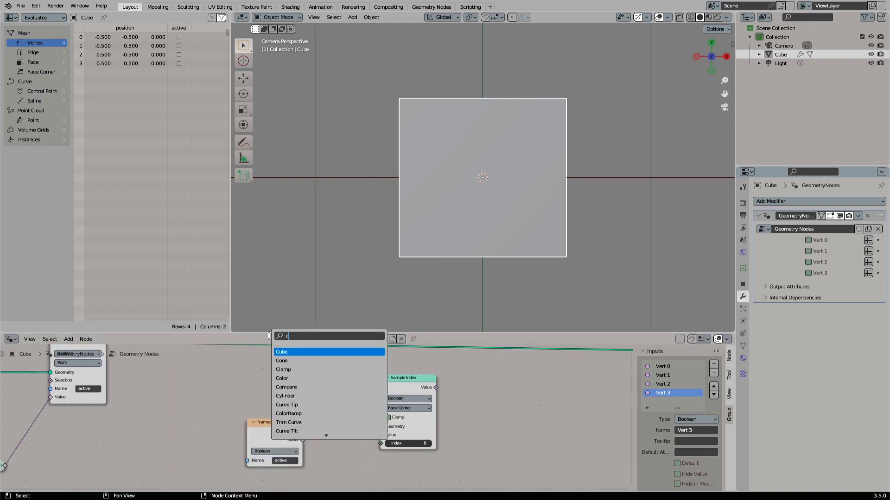
pyautogui.write('orners')
pyautogui.press('Return')
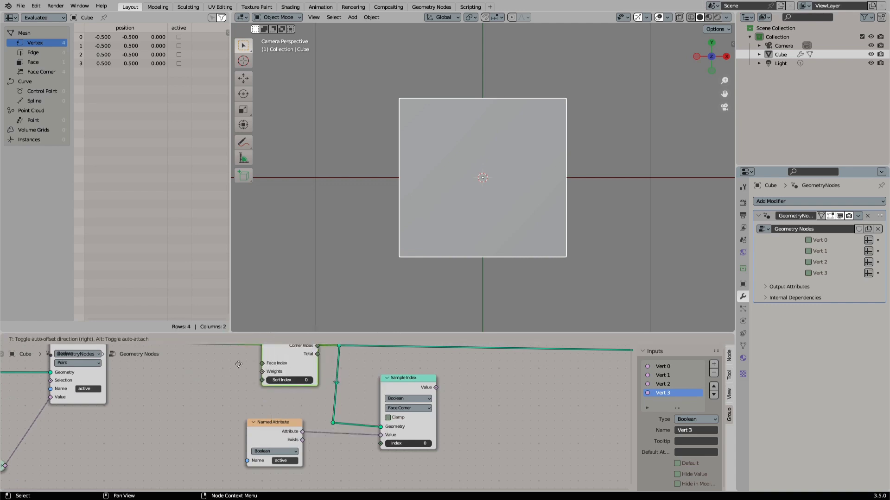
pyautogui.click(188, 389)
pyautogui.moveTo(242, 394); pyautogui.dragTo(380, 443)
pyautogui.moveTo(206, 393); pyautogui.dragTo(304, 443)
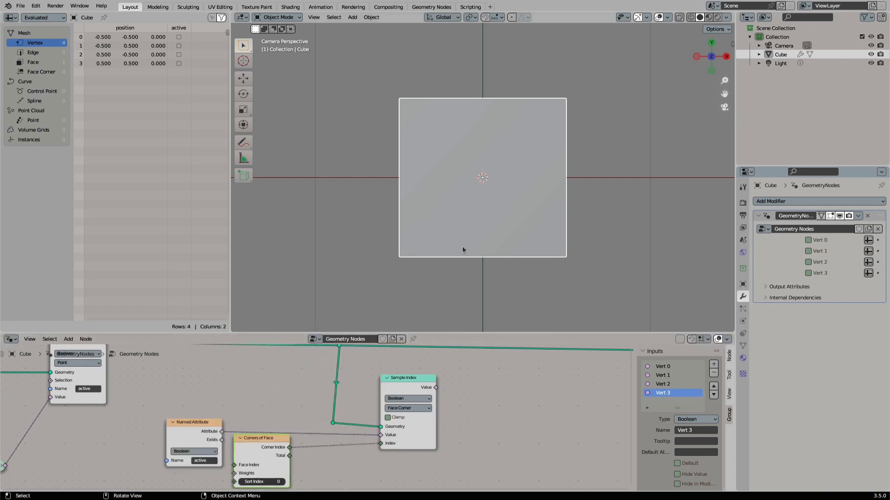
# Add an Integer Switch node driven by Sample Index's Value, with False 0 and True 1.
pyautogui.moveTo(436, 388); pyautogui.dragTo(486, 389)
pyautogui.write('swit')
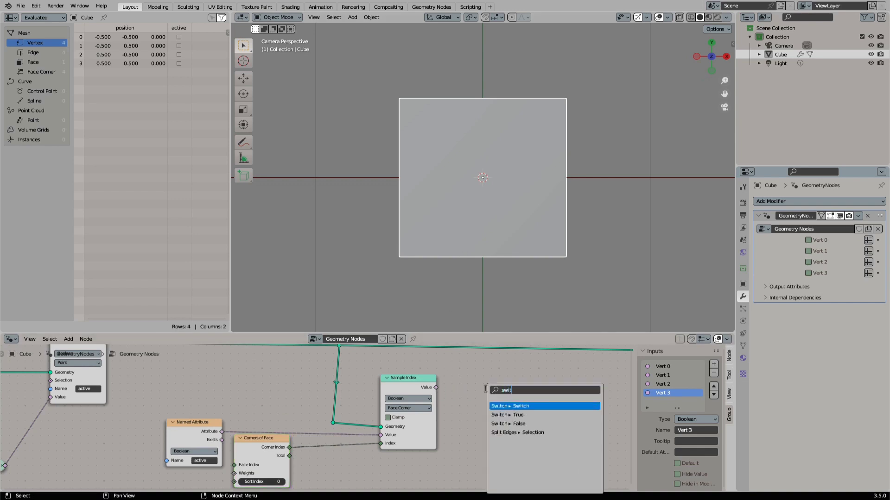
pyautogui.press('Return')
pyautogui.click(487, 382)
pyautogui.click(507, 400)
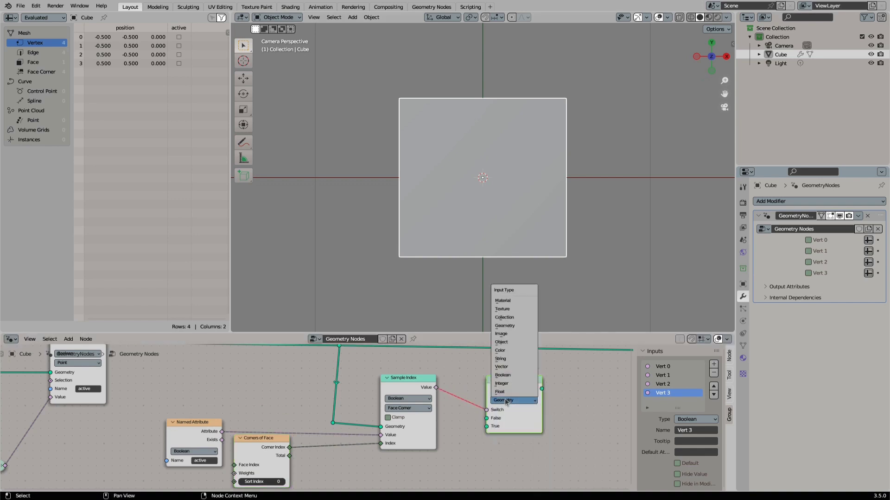
pyautogui.click(506, 385)
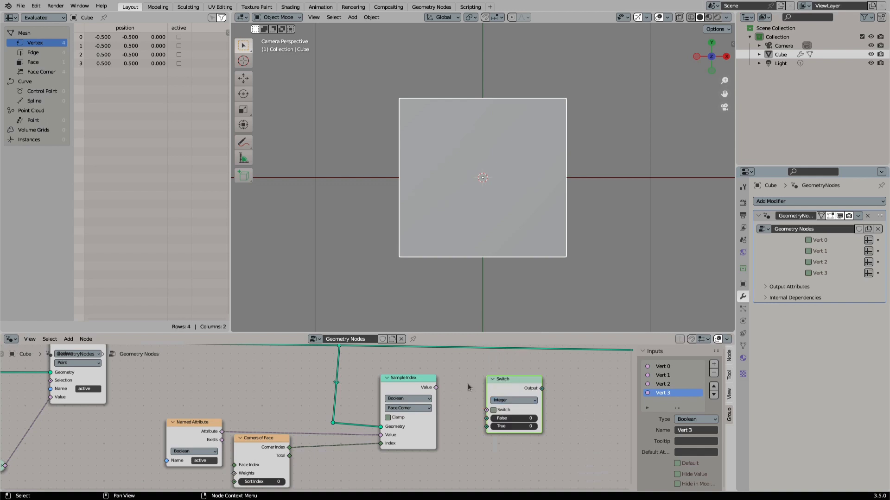
pyautogui.moveTo(436, 387); pyautogui.dragTo(487, 410)
pyautogui.moveTo(515, 381); pyautogui.dragTo(486, 365)
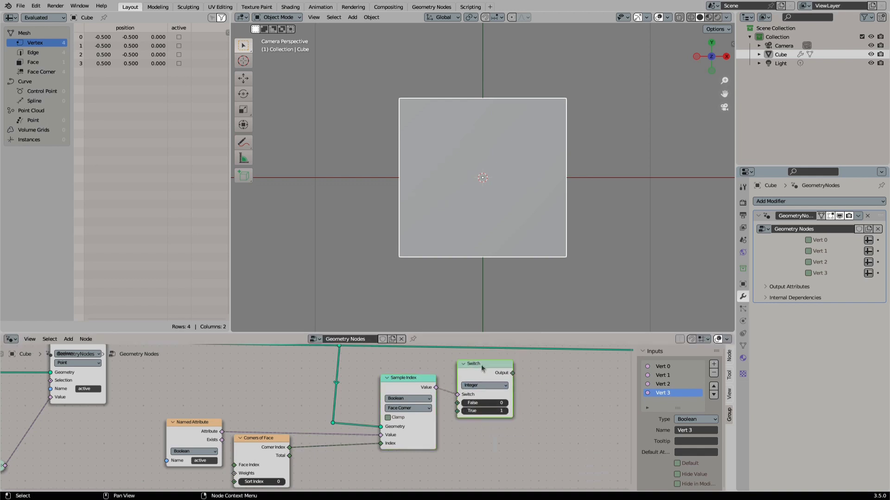
# Duplicate the Sample Index and Switch pair three times, setting the copies' True values to 2, 4 and 8.
pyautogui.scroll(-2, 319, 394)
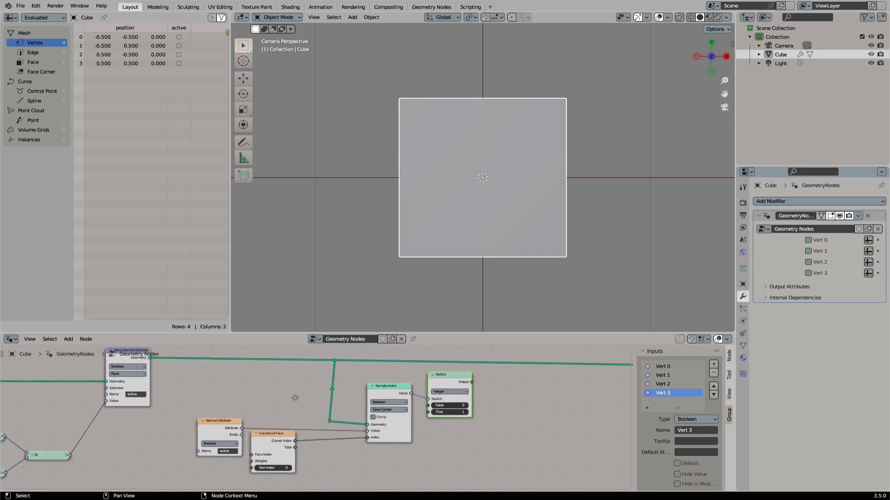
pyautogui.moveTo(337, 451); pyautogui.dragTo(408, 398)
pyautogui.hotkey('shift', 'd')
pyautogui.click(402, 459)
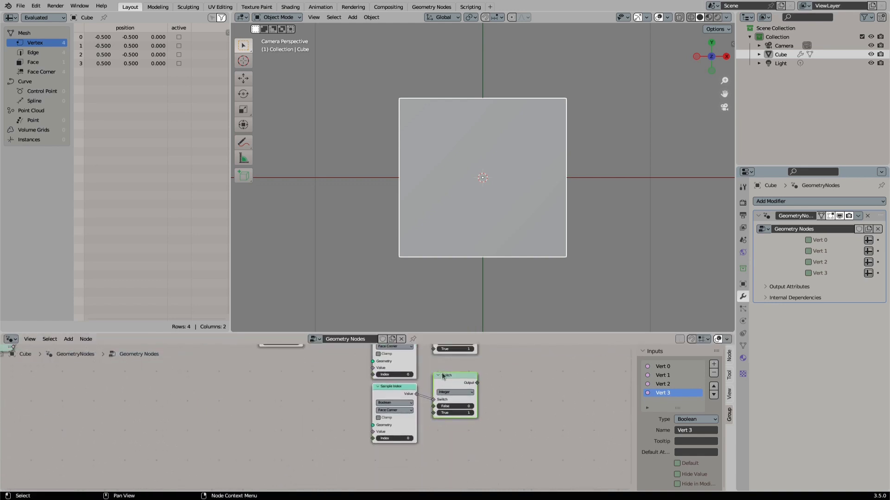
pyautogui.hotkey('ctrl', 'space')
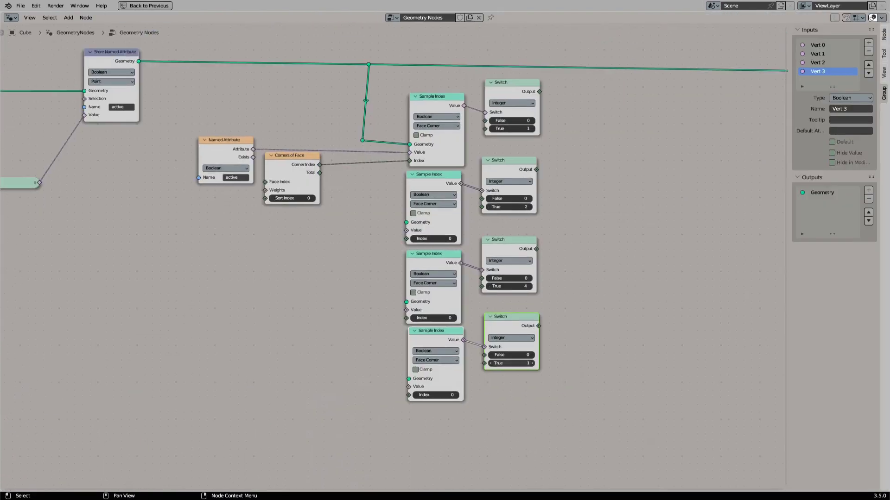
pyautogui.write('8')
pyautogui.press('Return')
# Duplicate Corners of Face three times and set the copies' Sort Index to 1, 2 and 3.
pyautogui.click(290, 162)
pyautogui.hotkey('shift', 'd')
pyautogui.click(287, 242)
pyautogui.doubleClick(288, 278)
pyautogui.write('1')
pyautogui.press('Return')
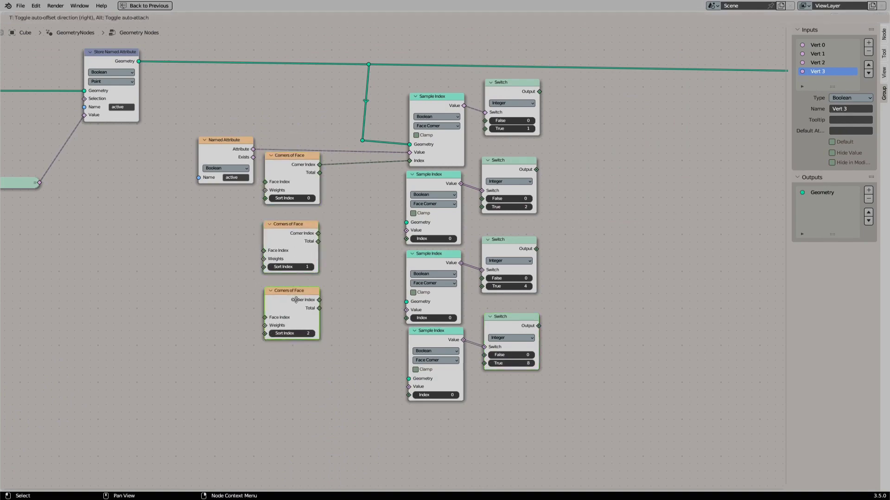
pyautogui.hotkey('shift', 'd')
pyautogui.click(295, 378)
pyautogui.doubleClick(295, 411)
pyautogui.write('3')
pyautogui.press('Return')
# Connect the Corner Index of each duplicated Corners of Face to the Index of its matching Sample Index.
pyautogui.moveTo(319, 377); pyautogui.dragTo(409, 395)
pyautogui.moveTo(319, 300); pyautogui.dragTo(406, 318)
pyautogui.moveTo(319, 233); pyautogui.dragTo(406, 238)
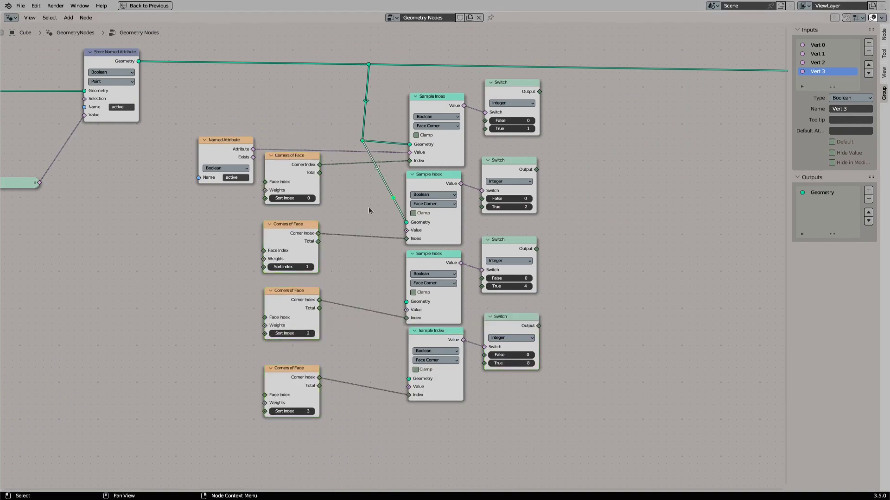
# Route the geometry through reroutes to the Geometry inputs of the three duplicated Sample Index nodes.
pyautogui.click(314, 248)
pyautogui.moveTo(354, 226); pyautogui.dragTo(406, 302)
pyautogui.keyDown('shift'); pyautogui.moveTo(367, 276); pyautogui.dragTo(392, 259, button='right'); pyautogui.keyUp('shift')
pyautogui.press('g')
pyautogui.click(356, 371)
pyautogui.moveTo(350, 375); pyautogui.dragTo(408, 379)
pyautogui.keyDown('shift'); pyautogui.moveTo(366, 299); pyautogui.dragTo(337, 296, button='right'); pyautogui.keyUp('shift')
pyautogui.moveTo(351, 297); pyautogui.dragTo(406, 301)
# Route the active Named Attribute through reroutes to the Value inputs of the duplicated Sample Index nodes.
pyautogui.moveTo(253, 149); pyautogui.dragTo(407, 229)
pyautogui.keyDown('shift'); pyautogui.moveTo(331, 190); pyautogui.dragTo(345, 143, button='right'); pyautogui.keyUp('shift')
pyautogui.press('g')
pyautogui.click(355, 139)
pyautogui.keyDown('shift'); pyautogui.moveTo(385, 189); pyautogui.dragTo(363, 199, button='right'); pyautogui.keyUp('shift')
pyautogui.press('g')
pyautogui.click(325, 232)
pyautogui.moveTo(340, 225); pyautogui.dragTo(405, 309)
pyautogui.keyDown('shift'); pyautogui.moveTo(386, 268); pyautogui.dragTo(366, 270, button='right'); pyautogui.keyUp('shift')
pyautogui.press('g')
pyautogui.click(327, 296)
pyautogui.moveTo(337, 295); pyautogui.dragTo(408, 387)
pyautogui.keyDown('shift'); pyautogui.moveTo(383, 337); pyautogui.dragTo(351, 341, button='right'); pyautogui.keyUp('shift')
pyautogui.press('g')
pyautogui.click(315, 387)
pyautogui.moveTo(311, 388); pyautogui.dragTo(317, 405)
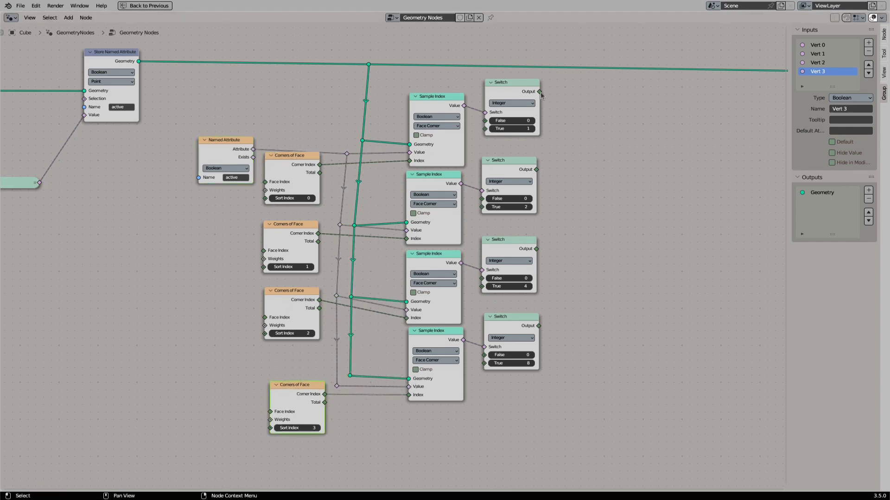
# Add a Math Add node that sums the outputs of the first and second Switch nodes.
pyautogui.moveTo(541, 96); pyautogui.dragTo(436, 120, button='middle')
pyautogui.moveTo(434, 115); pyautogui.dragTo(472, 140)
pyautogui.write('add')
pyautogui.press('Return')
pyautogui.click(465, 152)
pyautogui.moveTo(431, 193); pyautogui.dragTo(464, 193)
# Duplicate the Add node to sum the outputs of the third and fourth Switch nodes.
pyautogui.hotkey('shift', 'd')
pyautogui.click(426, 277)
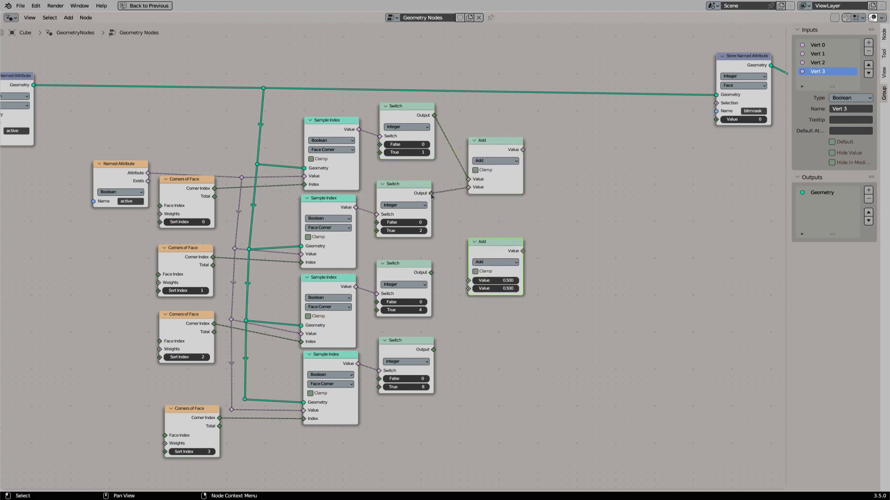
pyautogui.moveTo(432, 272); pyautogui.dragTo(468, 280)
pyautogui.moveTo(433, 350); pyautogui.dragTo(468, 288)
pyautogui.moveTo(489, 253); pyautogui.dragTo(495, 257)
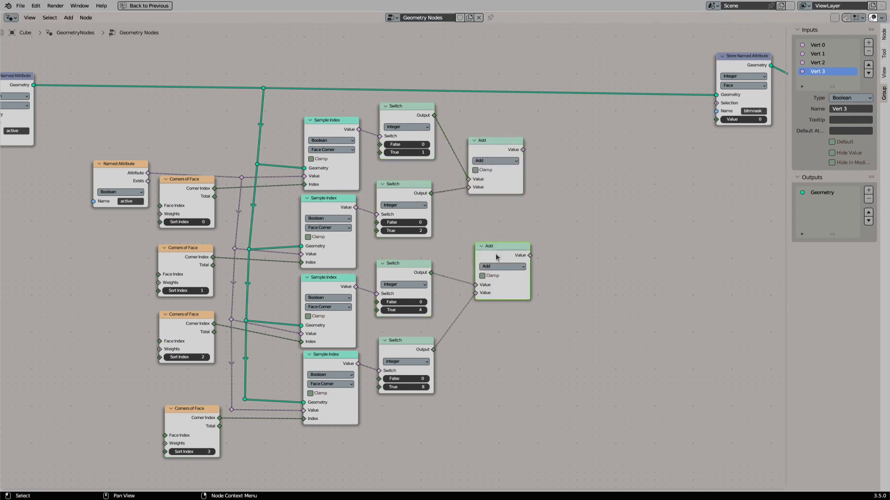
# Duplicate Add once more and connect the two partial sums to its Value inputs.
pyautogui.hotkey('shift', 'd')
pyautogui.click(574, 170)
pyautogui.moveTo(523, 149); pyautogui.dragTo(555, 197)
pyautogui.moveTo(530, 256); pyautogui.dragTo(556, 206)
# Save the file and connect the final Add node to the Value of the bitmask Store Named Attribute.
pyautogui.moveTo(579, 232); pyautogui.dragTo(499, 266, button='middle')
pyautogui.hotkey('ctrl', 's')
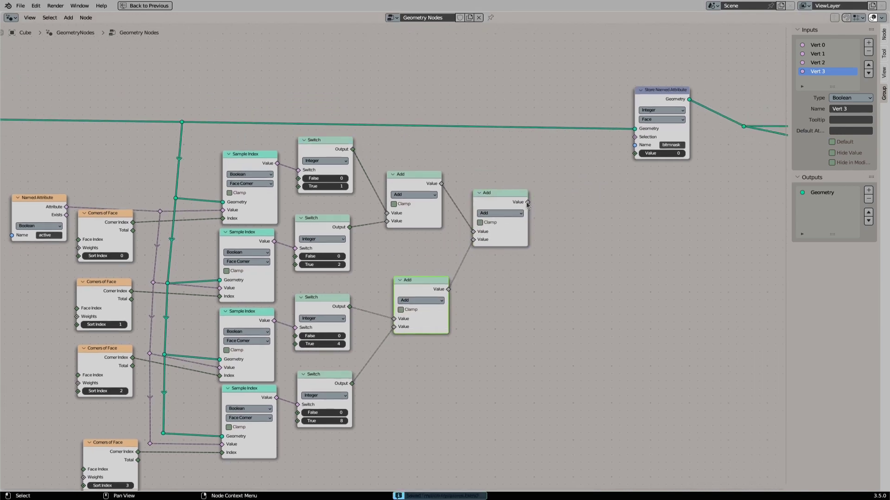
pyautogui.moveTo(529, 201); pyautogui.dragTo(634, 153)
# Restore the full layout, show the Face data in the spreadsheet and widen it to fit the bitmask column.
pyautogui.hotkey('ctrl', 'space')
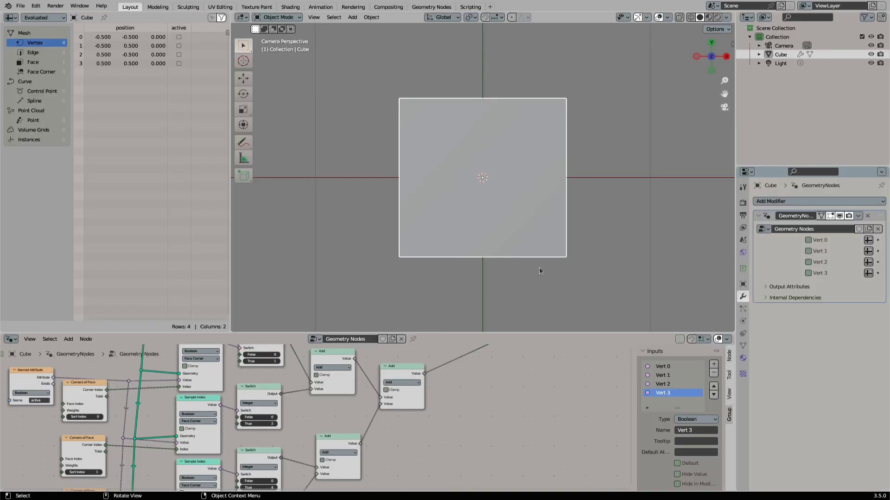
pyautogui.click(33, 62)
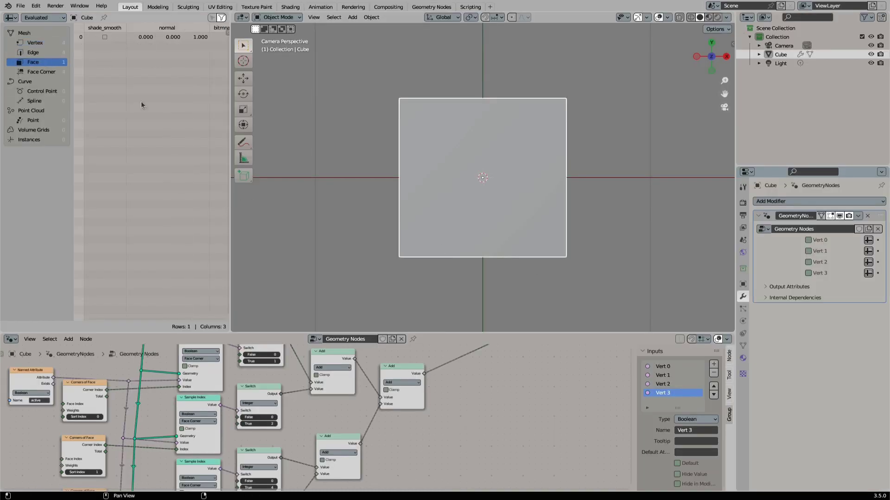
pyautogui.moveTo(231, 118); pyautogui.dragTo(273, 119)
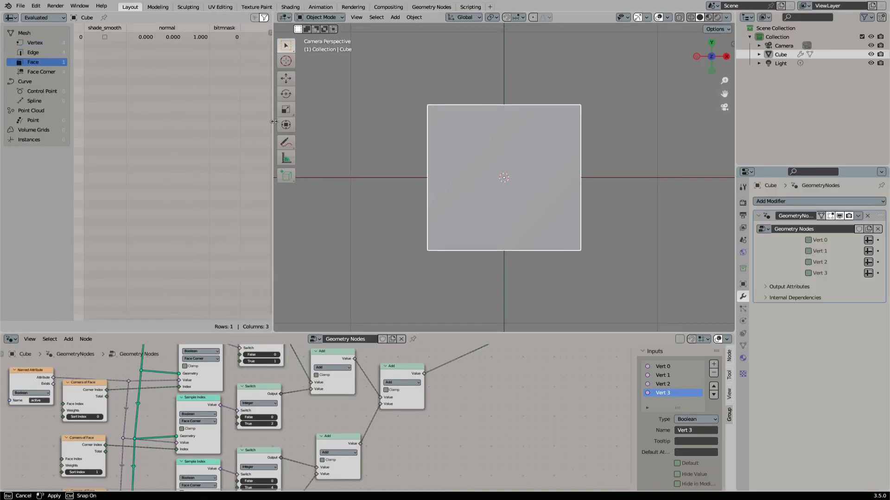
# Toggle Vert 0 to Vert 3 in the modifier to examine the face's bitmask for each corner, saving the file meanwhile.
pyautogui.click(808, 251)
pyautogui.click(808, 240)
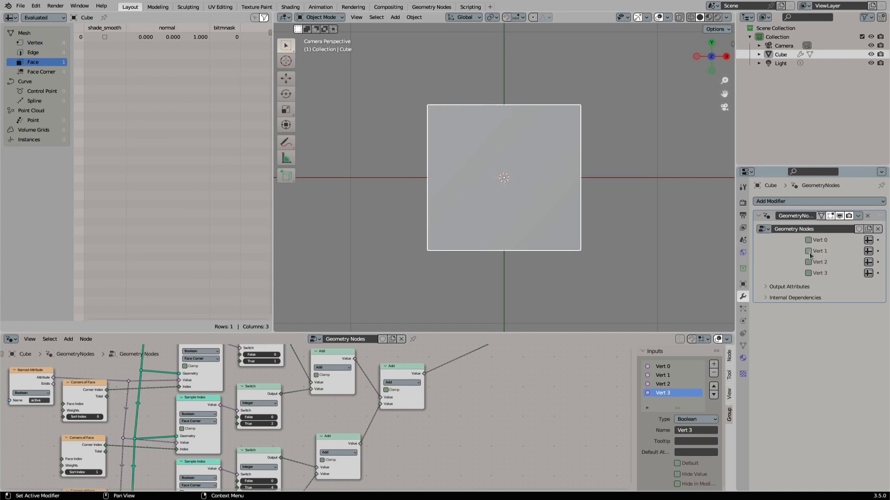
pyautogui.click(809, 254)
pyautogui.click(810, 253)
pyautogui.click(809, 264)
pyautogui.click(809, 264)
pyautogui.click(809, 275)
pyautogui.click(808, 273)
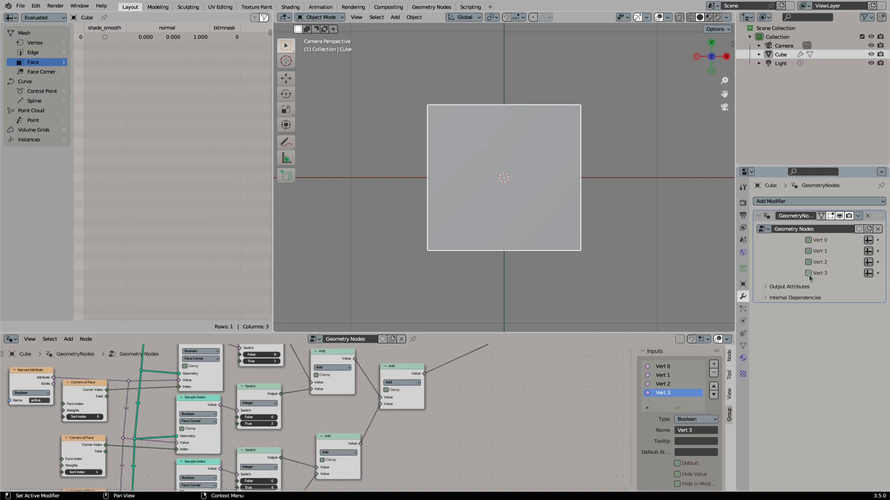
pyautogui.click(808, 240)
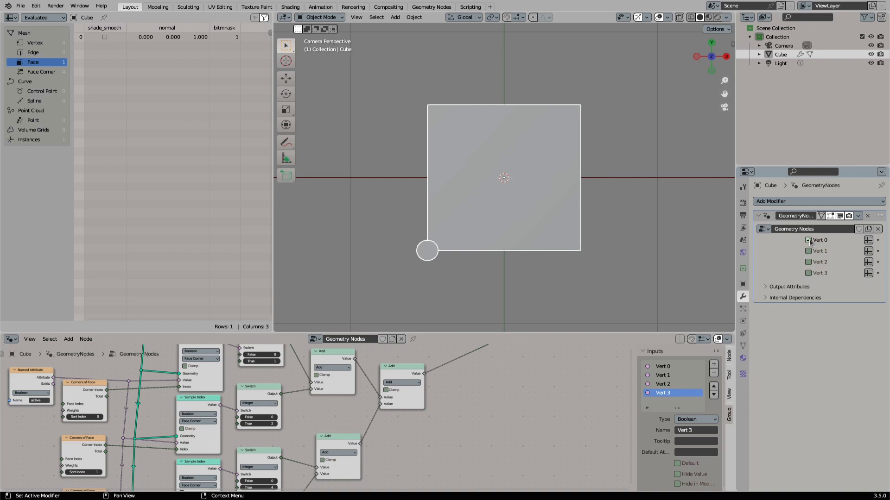
pyautogui.hotkey('ctrl', 's')
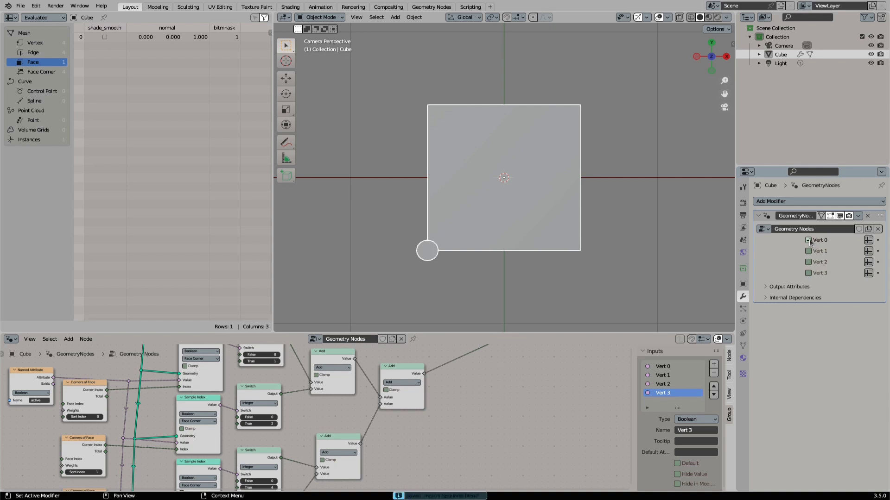
pyautogui.click(808, 240)
# Move the Vert 1 group input down to the end of the inputs list.
pyautogui.click(663, 376)
pyautogui.click(714, 396)
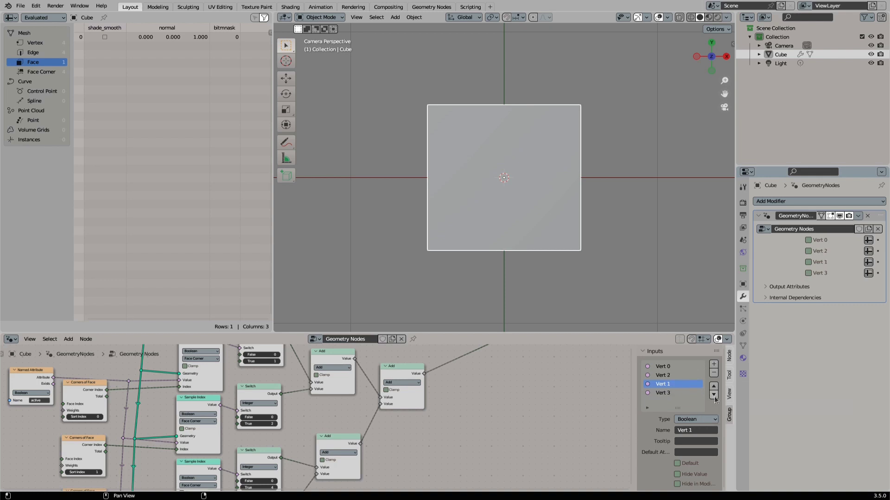
pyautogui.click(714, 395)
# Rename the three group inputs below Vert 0 in list order as Vert 1, Vert 2 and Vert 3.
pyautogui.doubleClick(670, 393)
pyautogui.click(667, 393)
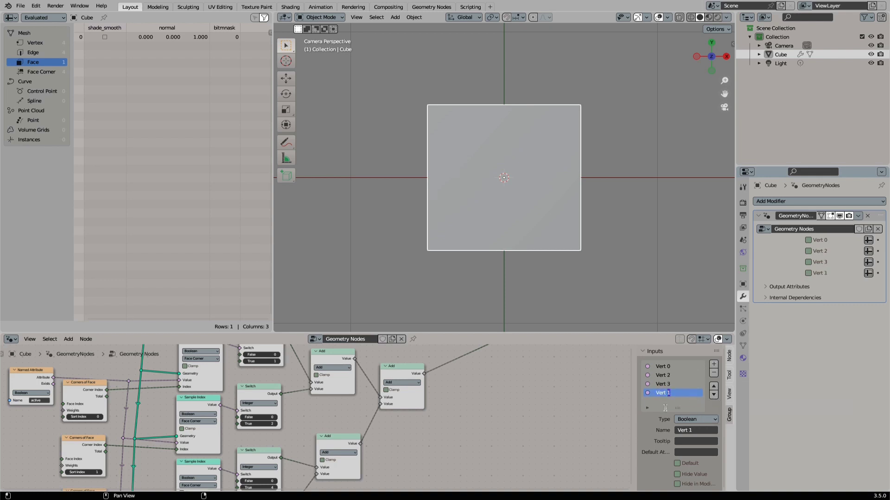
pyautogui.click(670, 375)
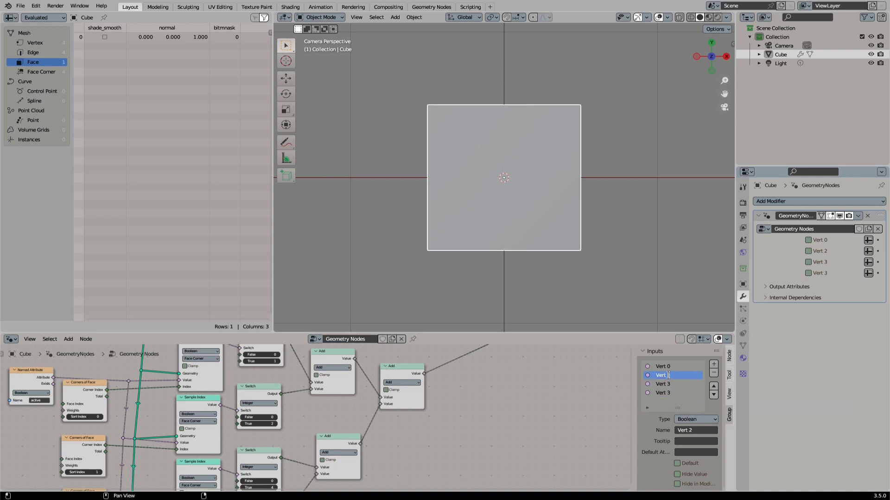
pyautogui.doubleClick(673, 384)
pyautogui.moveTo(672, 384); pyautogui.dragTo(668, 385)
# Toggle Vert 1, Vert 2 and Vert 3 on and off in the modifier to examine the bitmask for each corner.
pyautogui.click(808, 252)
pyautogui.click(808, 251)
pyautogui.click(808, 262)
pyautogui.click(808, 262)
pyautogui.click(808, 273)
pyautogui.click(808, 273)
# Move the instancing, Join Geometry and Group Output nodes farther away to make room after the bitmask Store Named Attribute.
pyautogui.moveTo(531, 382); pyautogui.dragTo(518, 383, button='middle')
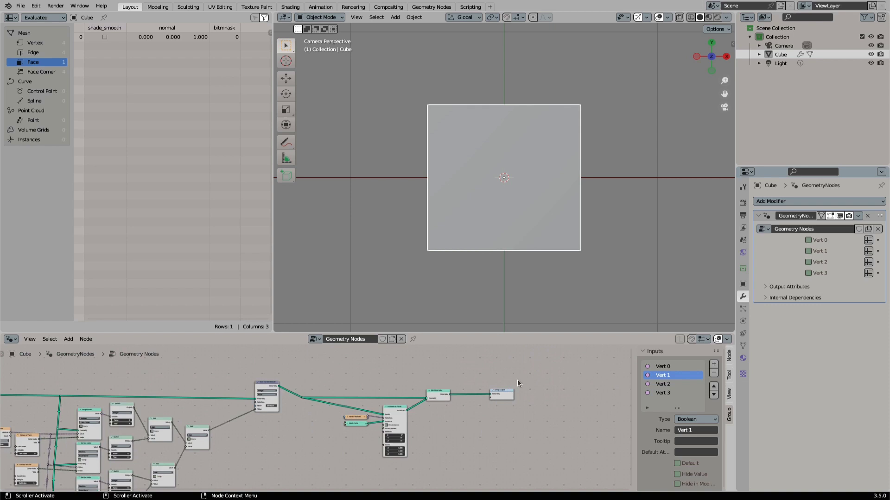
pyautogui.moveTo(518, 383); pyautogui.dragTo(303, 466)
pyautogui.press('g')
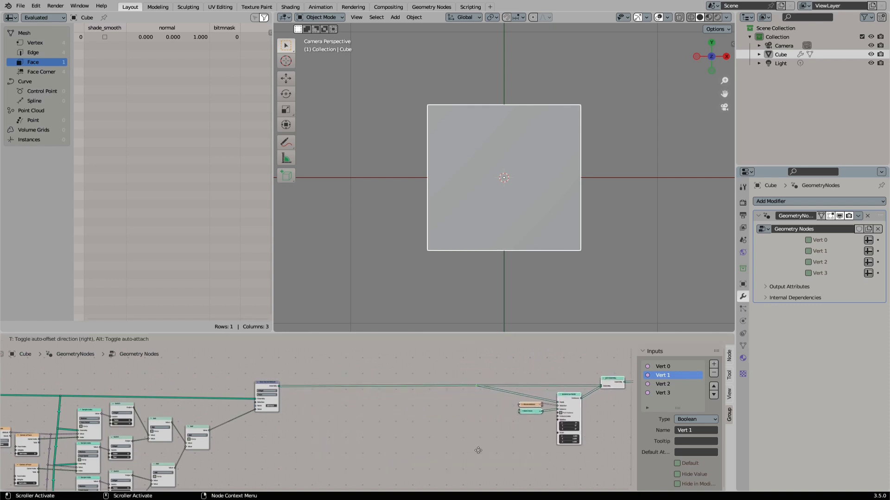
pyautogui.click(481, 454)
# Shift the active Named Attribute node slightly, save the file and maximize the node editor.
pyautogui.moveTo(87, 427); pyautogui.dragTo(233, 393, button='middle')
pyautogui.moveTo(154, 388); pyautogui.dragTo(204, 387, button='middle')
pyautogui.moveTo(194, 399); pyautogui.dragTo(198, 392)
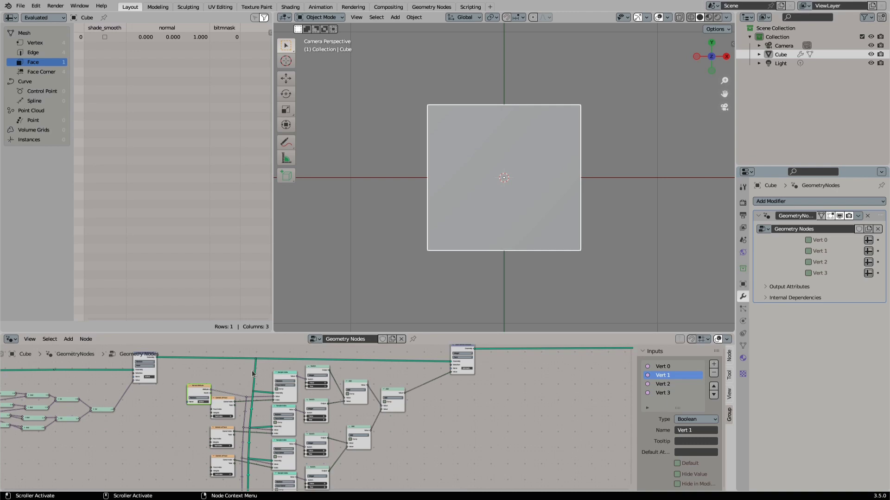
pyautogui.hotkey('ctrl', 's')
pyautogui.hotkey('ctrl', 'space')
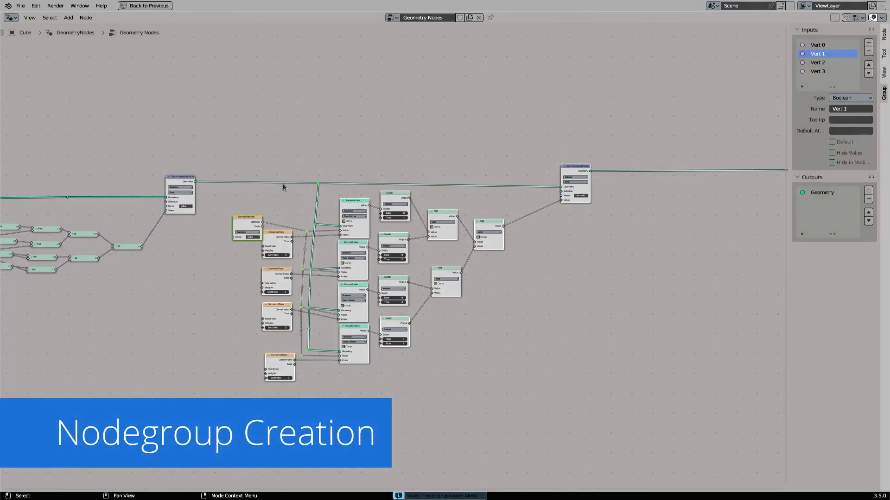
# Combine the nodes that compute and store the bitmask into a node group and return to the parent tree.
pyautogui.hotkey('ctrl', 'g')
pyautogui.moveTo(197, 258); pyautogui.dragTo(147, 168)
pyautogui.click(423, 17)
pyautogui.press('Escape')
pyautogui.press('Tab')
pyautogui.scroll(4, 409, 269)
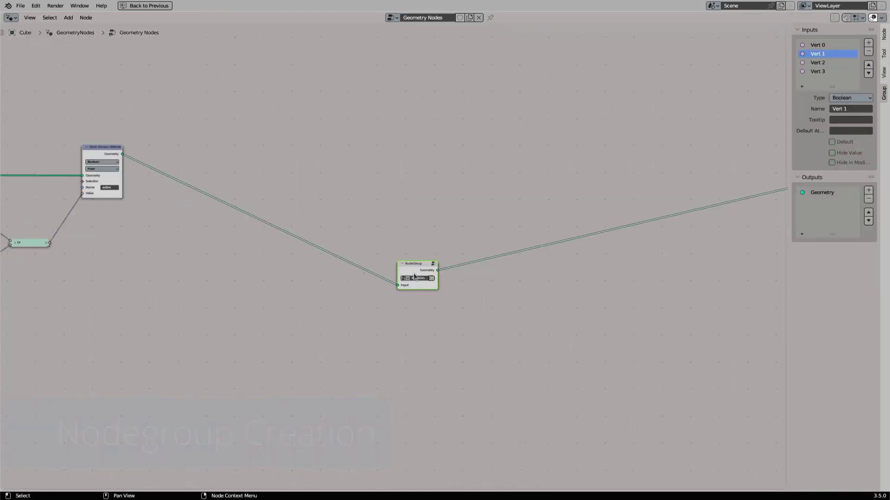
# Name the new node group MarchingSquares and position it just after the active Store Named Attribute.
pyautogui.moveTo(408, 266); pyautogui.dragTo(328, 165)
pyautogui.scroll(2, 329, 164)
pyautogui.moveTo(329, 164); pyautogui.dragTo(456, 192, button='middle')
pyautogui.doubleClick(466, 207)
pyautogui.write('MarchingSquares')
pyautogui.press('Return')
pyautogui.moveTo(444, 199); pyautogui.dragTo(406, 200)
pyautogui.moveTo(467, 201); pyautogui.dragTo(458, 183)
# Open the MarchingSquares group for editing and rename its input as Geometry.
pyautogui.press('Tab')
pyautogui.click(819, 46)
pyautogui.write('Geometry')
pyautogui.press('Return')
# Add a second group input of type Float named Field.
pyautogui.click(868, 43)
pyautogui.click(847, 100)
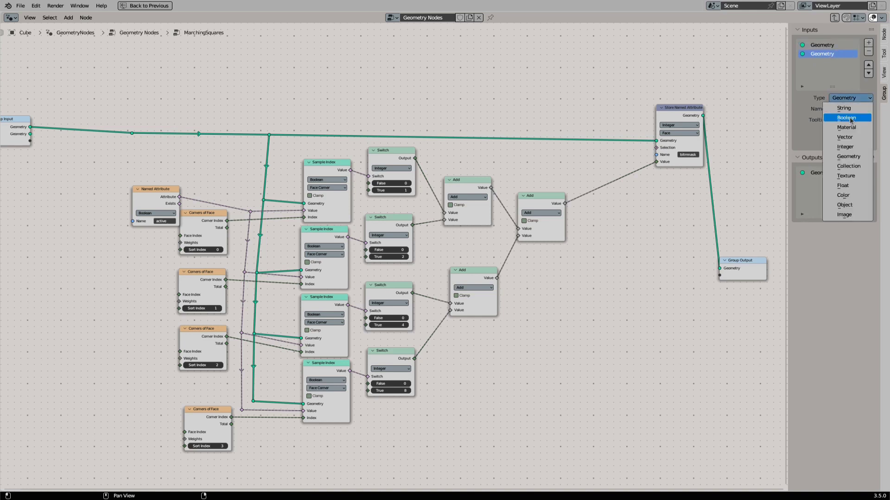
pyautogui.click(852, 185)
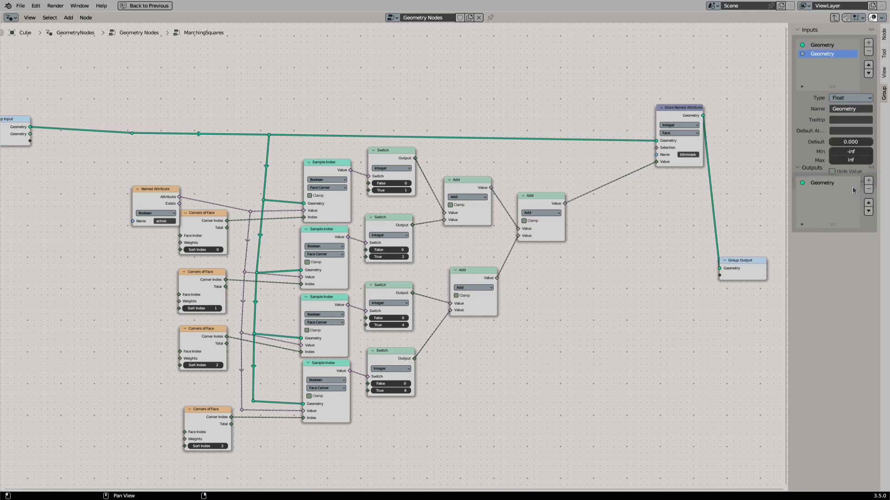
pyautogui.doubleClick(825, 57)
pyautogui.write('Field')
pyautogui.press('Return')
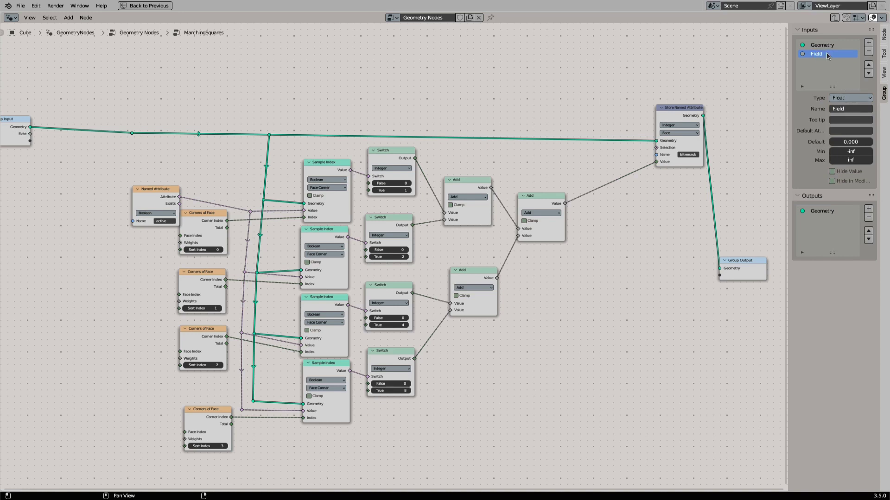
# Add a Float group input named Isovalue with default 0.500, minimum 0.000 and maximum 1.000.
pyautogui.click(867, 42)
pyautogui.doubleClick(816, 61)
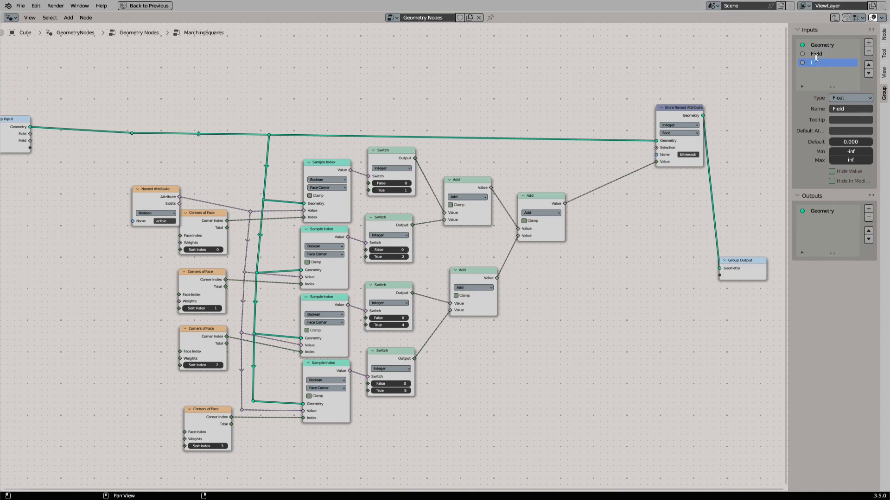
pyautogui.press('Return')
pyautogui.click(850, 142)
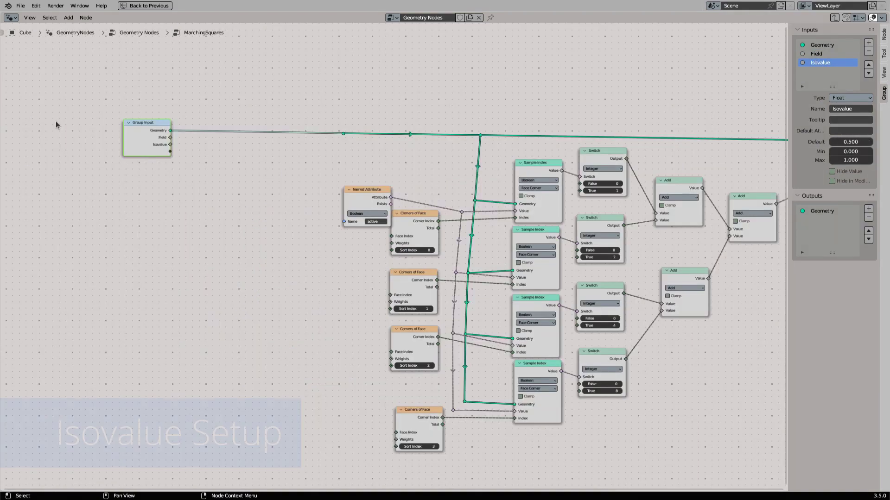
# Add a Less Than compare node with Field as A and Isovalue as B, placed beside the Group Input.
pyautogui.moveTo(170, 138); pyautogui.dragTo(241, 175)
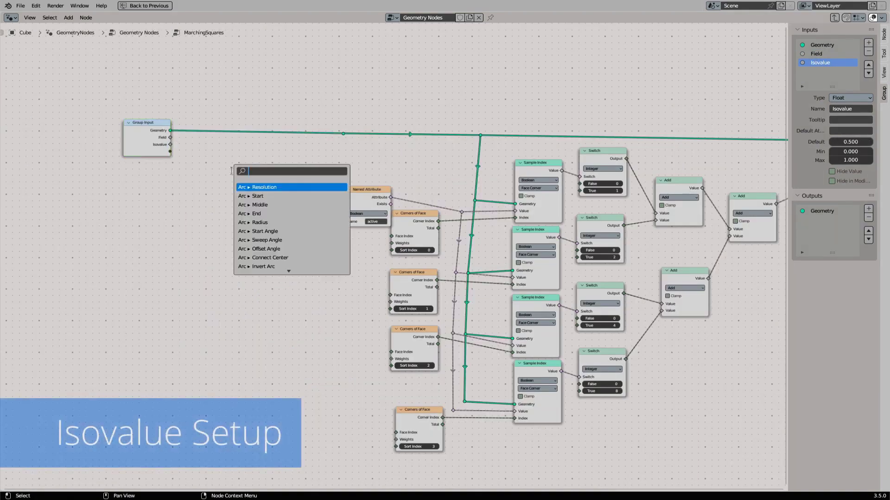
pyautogui.write('less')
pyautogui.press('Return')
pyautogui.moveTo(170, 144); pyautogui.dragTo(241, 186)
pyautogui.moveTo(145, 136); pyautogui.dragTo(102, 133)
pyautogui.moveTo(255, 156); pyautogui.dragTo(200, 154)
pyautogui.moveTo(102, 134); pyautogui.dragTo(102, 138)
pyautogui.hotkey('shift', 'a')
pyautogui.write('snamed')
pyautogui.press('Return')
pyautogui.press('Escape')
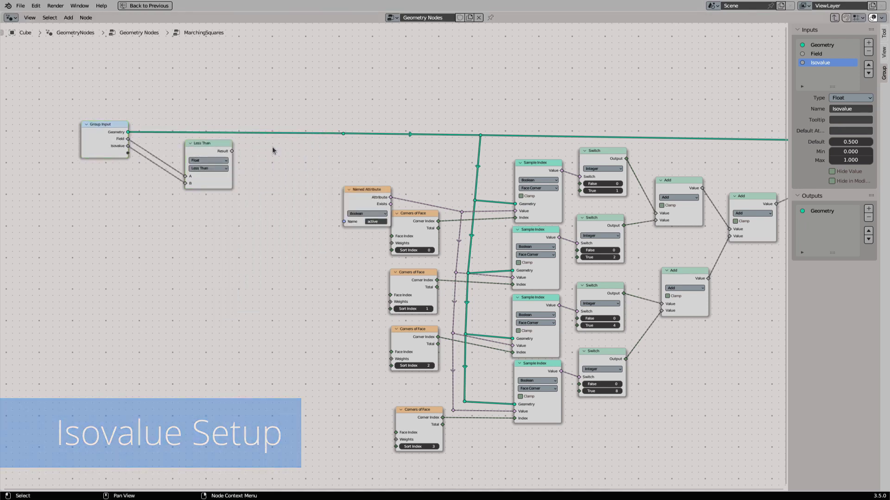
# Insert a Store Named Attribute node on the geometry link after the Group Input and name its attribute active.
pyautogui.hotkey('shift', 'a')
pyautogui.write('sstore na')
pyautogui.press('Return')
pyautogui.click(264, 116)
pyautogui.moveTo(264, 116); pyautogui.dragTo(268, 105)
pyautogui.click(292, 146)
pyautogui.write('iso')
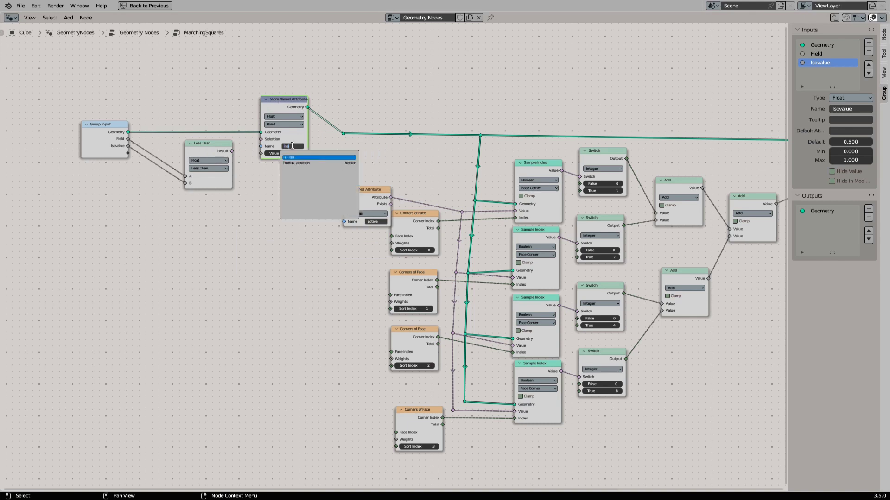
pyautogui.press('BackSpace')
pyautogui.press('BackSpace')
pyautogui.press('BackSpace')
pyautogui.write('a')
pyautogui.click(290, 163)
# Connect the Less Than result to the Value of the active Store Named Attribute and set its data type to Boolean.
pyautogui.click(233, 158)
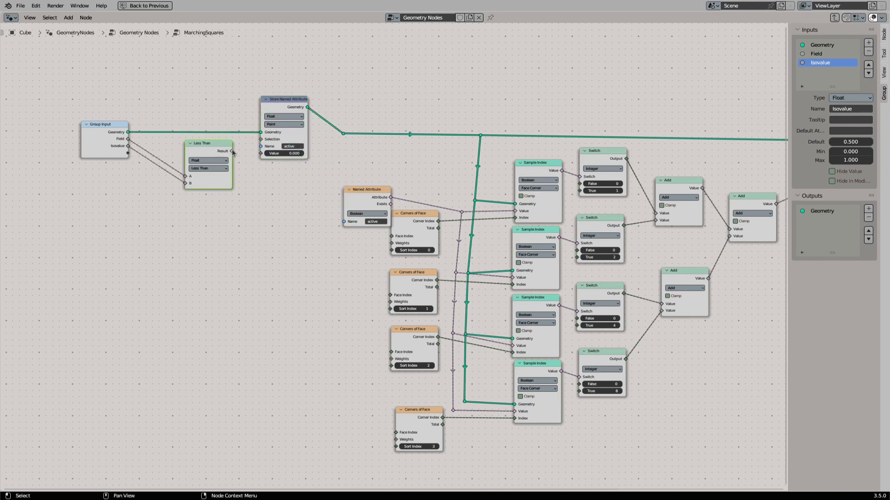
pyautogui.moveTo(233, 152)
pyautogui.moveTo(233, 152); pyautogui.dragTo(261, 153)
pyautogui.click(277, 117)
pyautogui.click(276, 158)
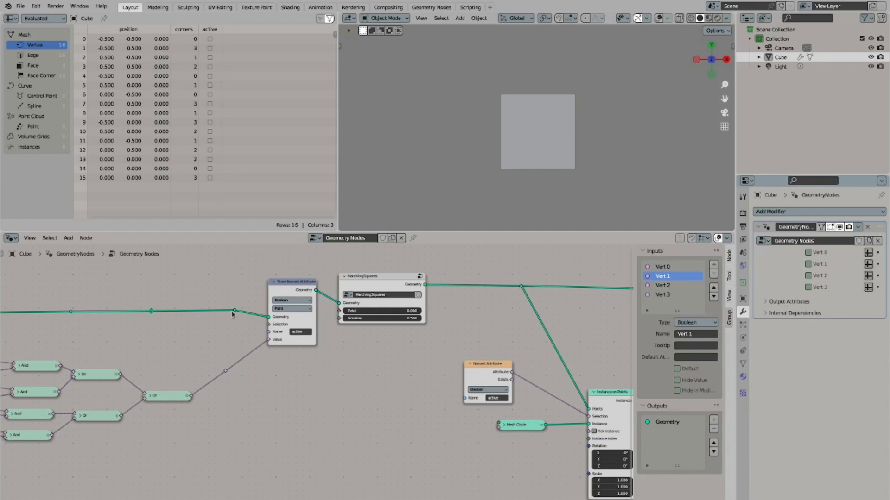
# Remove the outer Store Named Attribute while keeping the geometry link, and connect the final Or node to the MarchingSquares Field.
pyautogui.click(302, 289)
pyautogui.hotkey('ctrl', 'x')
pyautogui.moveTo(224, 371); pyautogui.dragTo(339, 312)
pyautogui.moveTo(388, 368); pyautogui.dragTo(247, 365, button='middle')
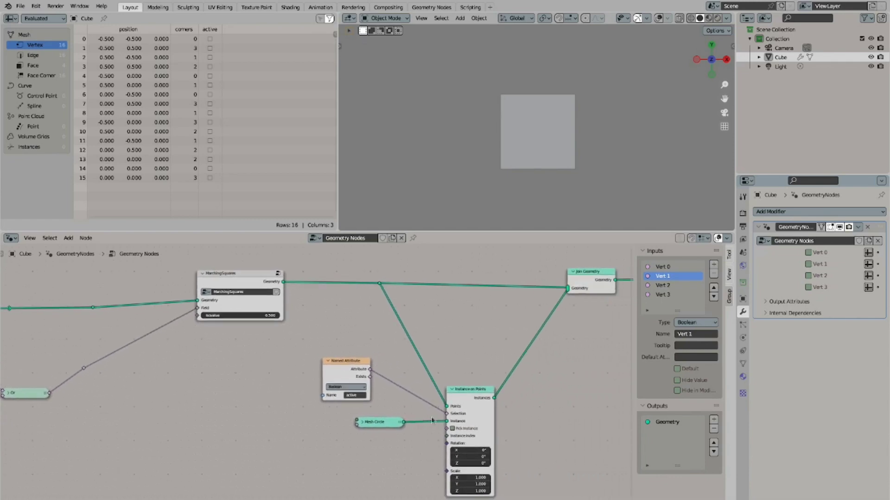
# Enable Vert 0, Vert 1 and Vert 2 in the modifier to examine which vertices are marked active.
pyautogui.click(808, 252)
pyautogui.click(808, 264)
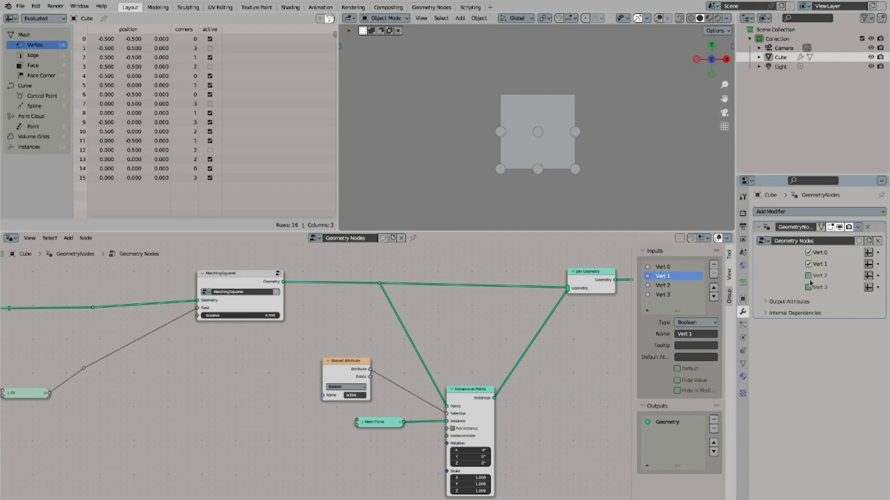
pyautogui.click(808, 275)
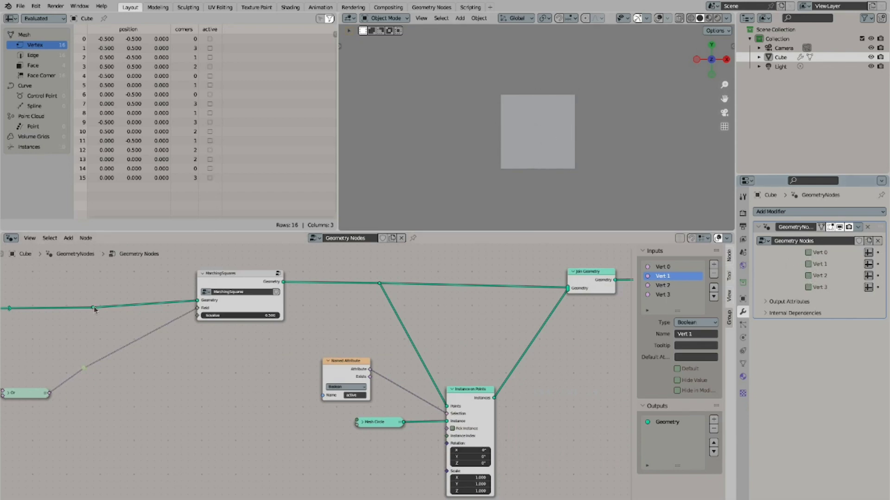
# Feed Instance on Points with the geometry before MarchingSquares and replace the Named Attribute selection with the Or result.
pyautogui.moveTo(93, 308); pyautogui.dragTo(446, 407)
pyautogui.press('x')
pyautogui.moveTo(106, 371); pyautogui.dragTo(171, 363, button='middle')
pyautogui.moveTo(170, 364); pyautogui.dragTo(535, 407)
# Toggle Vert 0 to Vert 3 in the modifier to examine the circles placed on the selected corners.
pyautogui.moveTo(458, 342); pyautogui.dragTo(367, 348, button='middle')
pyautogui.click(820, 256)
pyautogui.click(816, 255)
pyautogui.click(810, 264)
pyautogui.click(811, 275)
pyautogui.click(811, 287)
pyautogui.click(810, 287)
pyautogui.click(812, 275)
pyautogui.click(808, 264)
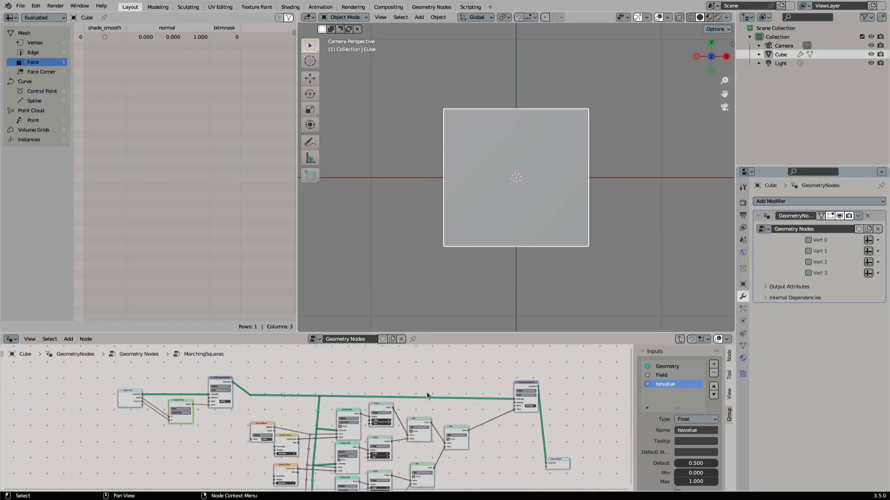
# Move the MarchingSquares Group Output farther from the bitmask Store Named Attribute, save the file and enlarge the node editor.
pyautogui.moveTo(430, 397); pyautogui.dragTo(301, 394, button='middle')
pyautogui.moveTo(413, 385); pyautogui.dragTo(597, 372)
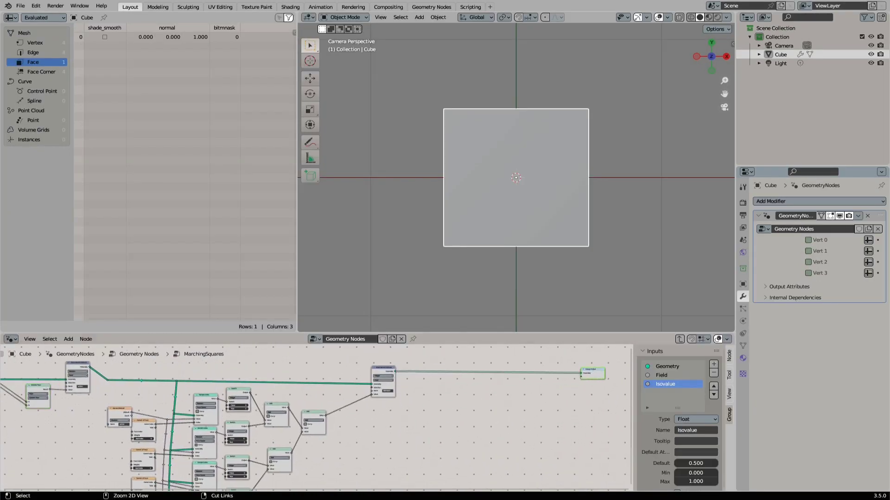
pyautogui.hotkey('ctrl', 's')
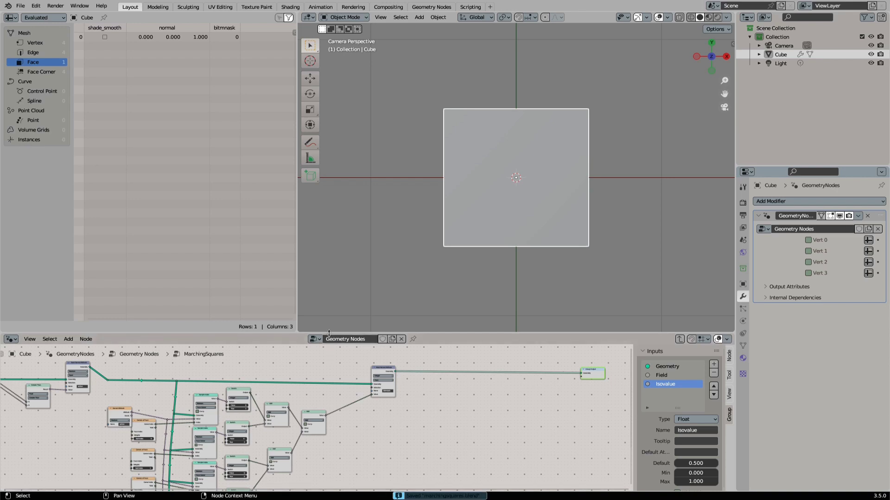
pyautogui.moveTo(329, 333); pyautogui.dragTo(336, 220)
pyautogui.scroll(8, 362, 328)
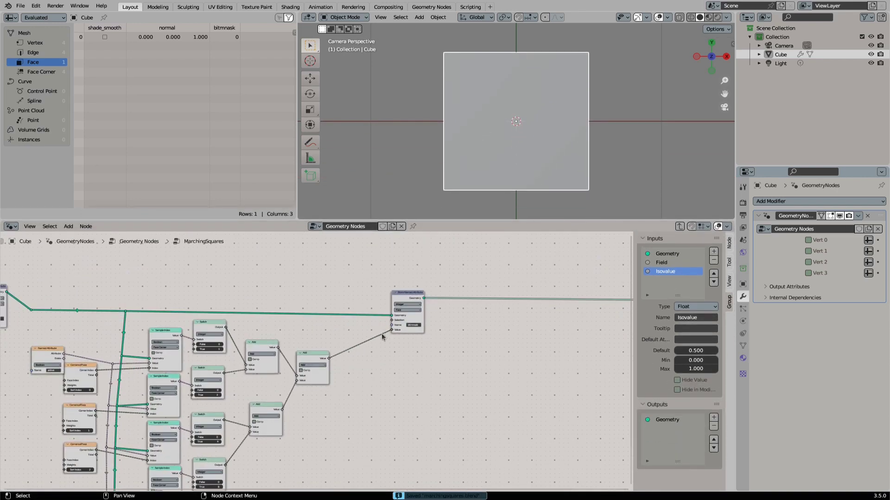
# Insert a Split Edges node between the bitmask Store Named Attribute and the Group Output.
pyautogui.moveTo(399, 348); pyautogui.dragTo(89, 392, button='middle')
pyautogui.moveTo(272, 372); pyautogui.dragTo(218, 375, button='middle')
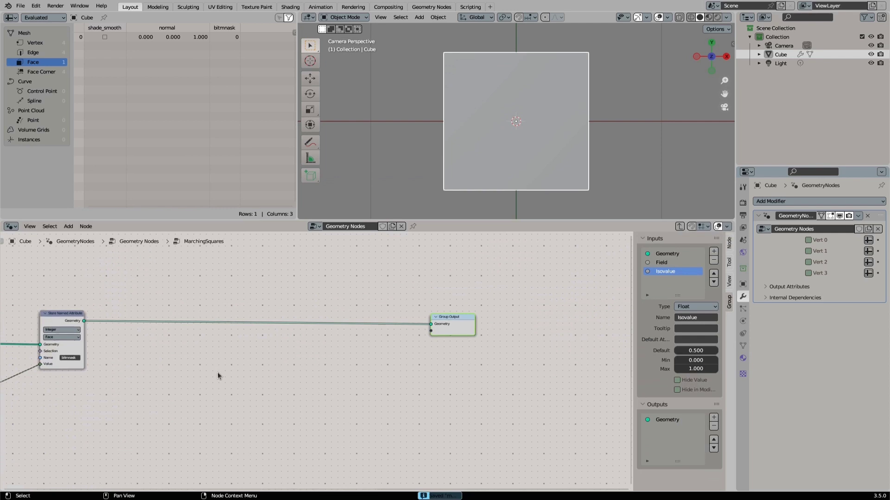
pyautogui.moveTo(328, 290); pyautogui.dragTo(358, 289, button='middle')
pyautogui.moveTo(181, 290); pyautogui.dragTo(341, 279, button='middle')
pyautogui.hotkey('shift', 'a')
pyautogui.write('sop')
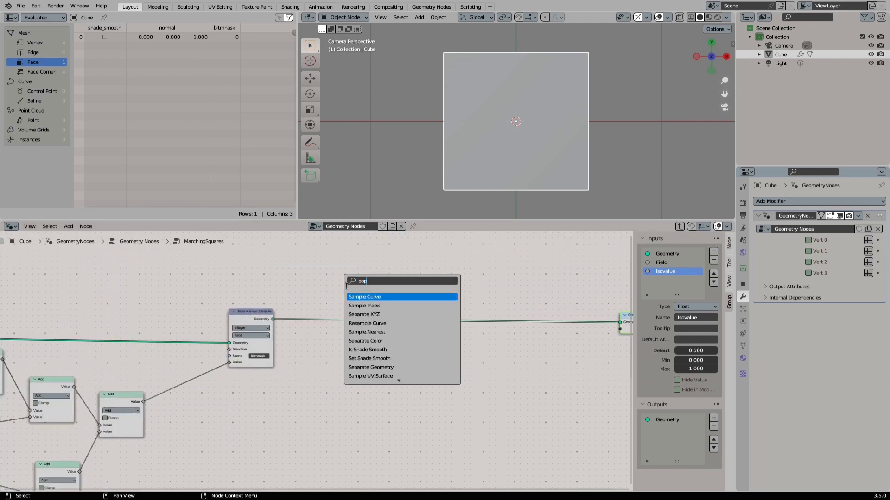
pyautogui.press('BackSpace')
pyautogui.press('BackSpace')
pyautogui.write('pl')
pyautogui.press('Return')
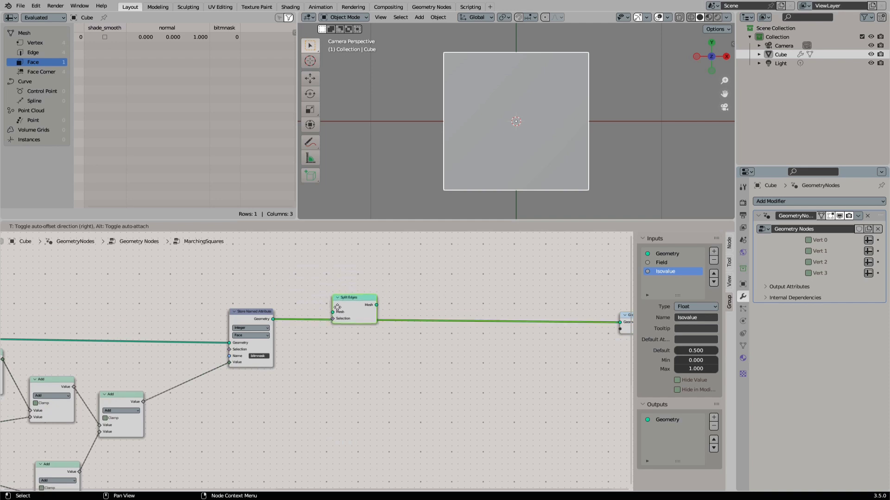
pyautogui.click(339, 312)
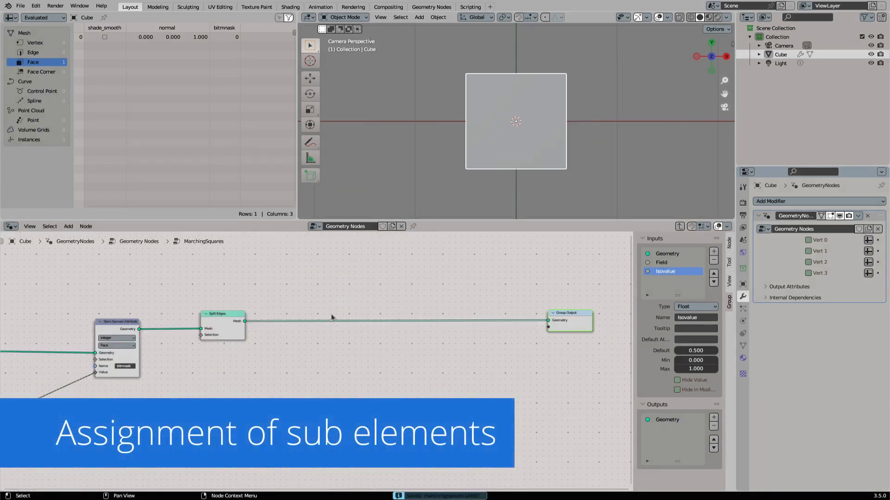
# Insert a Subdivide Mesh node with level 1 between Split Edges and the Group Output.
pyautogui.hotkey('shift', 'a')
pyautogui.click(332, 315)
pyautogui.write('su')
pyautogui.press('Return')
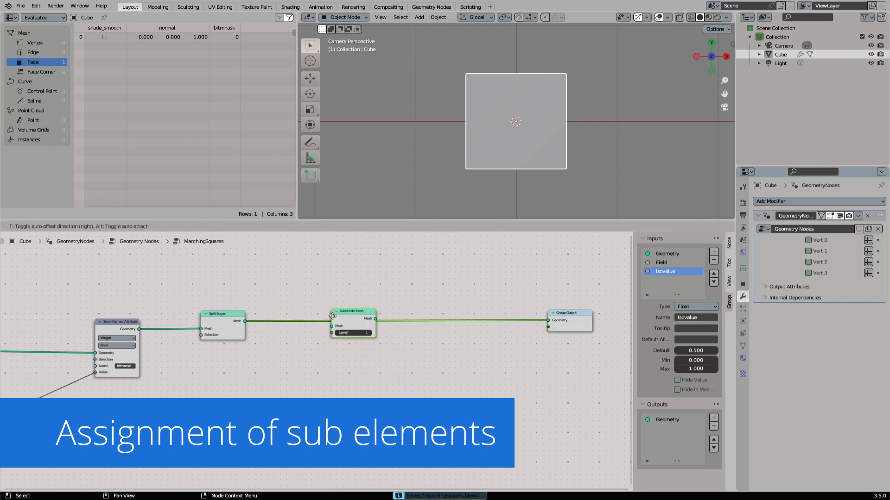
pyautogui.click(294, 312)
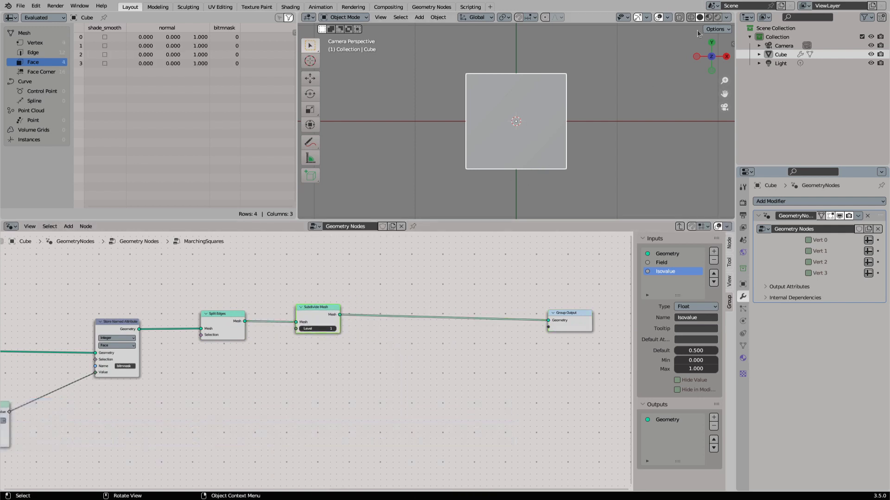
# Insert a Store Named Attribute node between Subdivide Mesh and the Group Output.
pyautogui.hotkey('shift', 'a')
pyautogui.write('store')
pyautogui.press('Return')
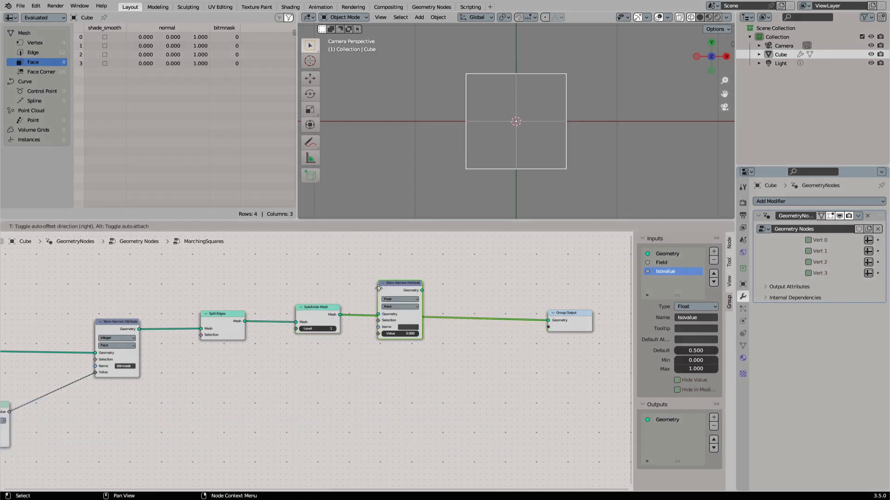
pyautogui.click(389, 289)
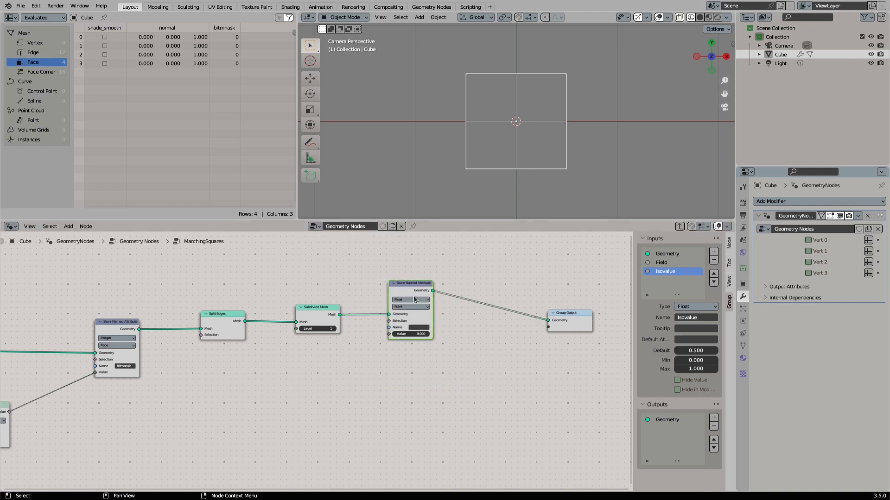
# Set the new Store Named Attribute to Integer data on the Face domain with the name face.
pyautogui.click(407, 300)
pyautogui.click(408, 314)
pyautogui.click(410, 306)
pyautogui.click(408, 318)
pyautogui.click(419, 327)
pyautogui.write('face')
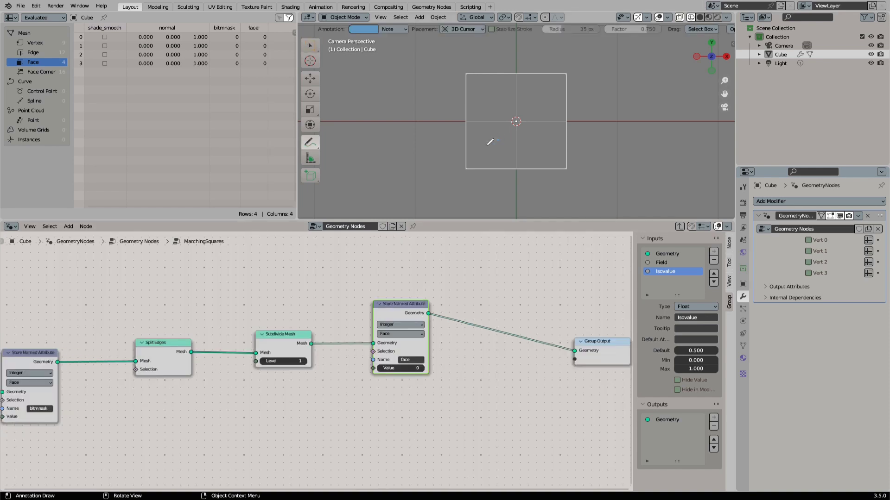
# Annotate the four subdivided faces counterclockwise with the numbers 0 to 3 in the viewport, and erase the annotations.
pyautogui.moveTo(486, 143); pyautogui.dragTo(505, 139)
pyautogui.moveTo(316, 146); pyautogui.dragTo(359, 198)
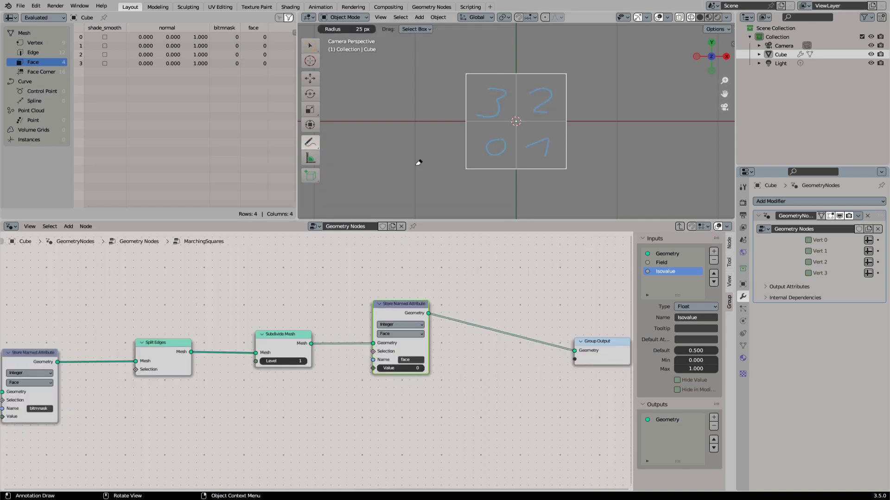
pyautogui.moveTo(496, 122)
pyautogui.mouseDown()
pyautogui.moveTo(496, 135)
pyautogui.moveTo(556, 79)
pyautogui.mouseUp()
# Annotate a diagonal cut with hatching across the outer corner of the upper-right subdivided face using the Annotate tool.
pyautogui.click(304, 147)
pyautogui.click(351, 146)
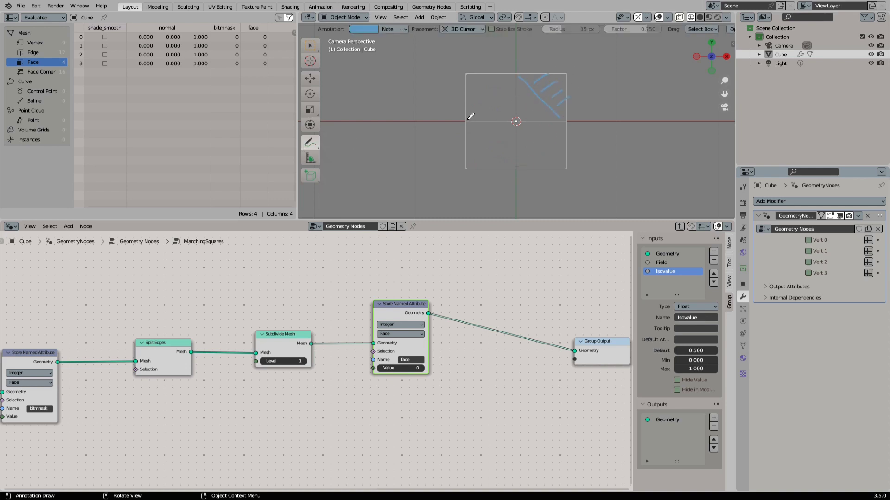
# Erase the annotation strokes from the viewport and return to the Select Box tool.
pyautogui.moveTo(478, 110)
pyautogui.mouseDown()
pyautogui.moveTo(512, 82)
pyautogui.moveTo(477, 103)
pyautogui.mouseUp()
pyautogui.moveTo(315, 142); pyautogui.dragTo(359, 199)
pyautogui.moveTo(472, 110); pyautogui.dragTo(549, 111)
pyautogui.click(310, 45)
# Add a Face of Corner node below Subdivide Mesh and feed its Index in Face into the face attribute's Value.
pyautogui.moveTo(351, 383); pyautogui.dragTo(372, 377, button='middle')
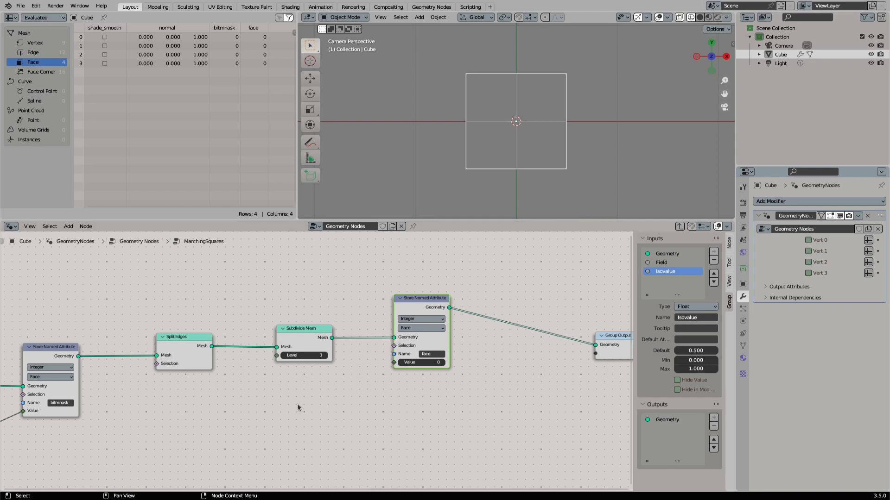
pyautogui.moveTo(299, 397); pyautogui.dragTo(311, 396, button='middle')
pyautogui.hotkey('shift', 'a')
pyautogui.click(293, 335)
pyautogui.write('corner')
pyautogui.press('Return')
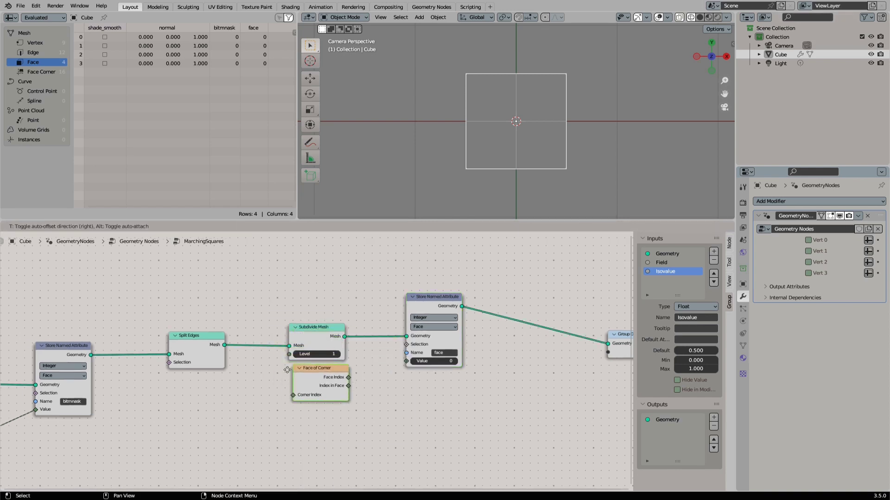
pyautogui.click(287, 370)
pyautogui.moveTo(349, 385); pyautogui.dragTo(406, 361)
# Insert a second Split Edges node between the face Store Named Attribute and the Group Output, making room for it.
pyautogui.moveTo(479, 371); pyautogui.dragTo(335, 383, button='middle')
pyautogui.moveTo(492, 346); pyautogui.dragTo(510, 316)
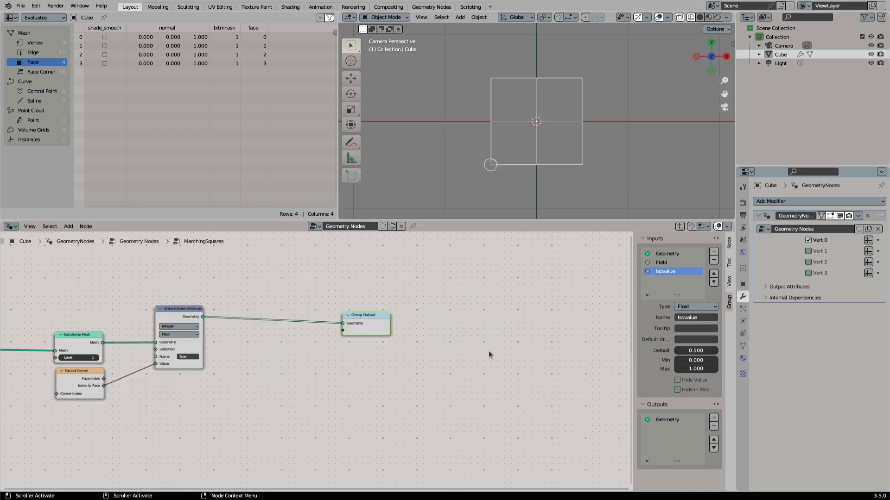
pyautogui.hotkey('shift', 'a')
pyautogui.write('split')
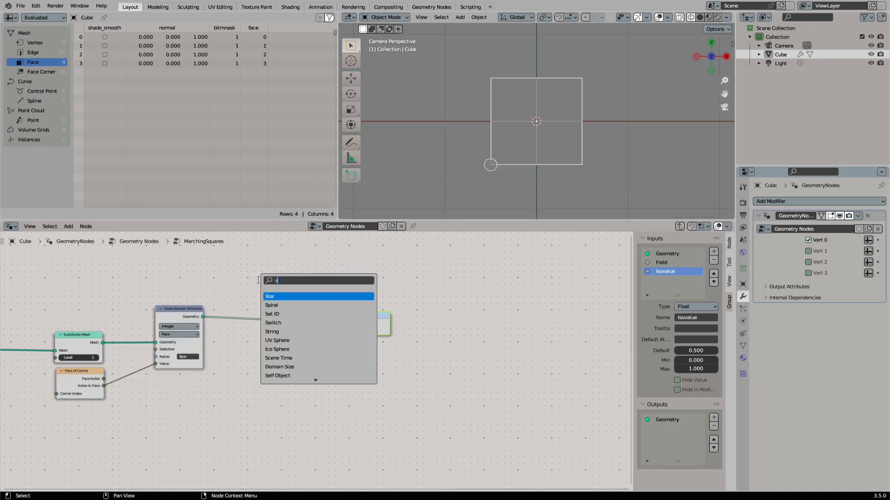
pyautogui.press('Return')
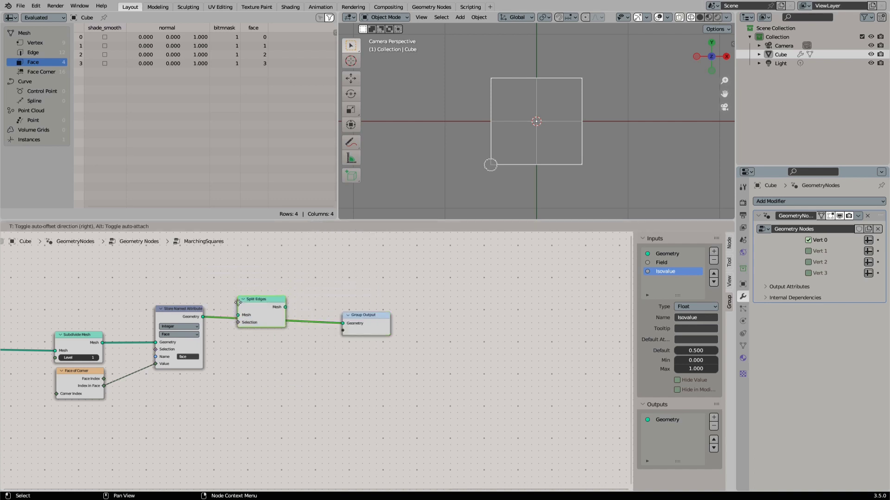
pyautogui.click(237, 302)
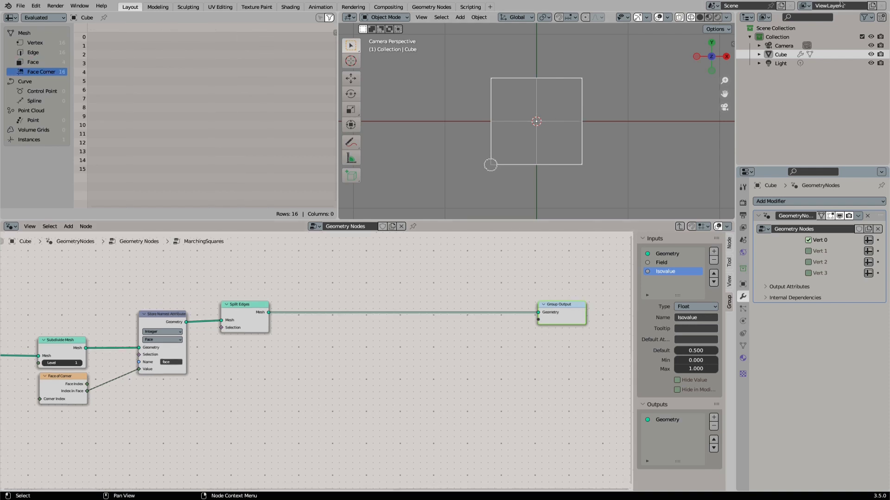
# Insert a Store Named Attribute node after the new Split Edges, with Integer data and the name corners.
pyautogui.hotkey('shift', 'a')
pyautogui.write('sto')
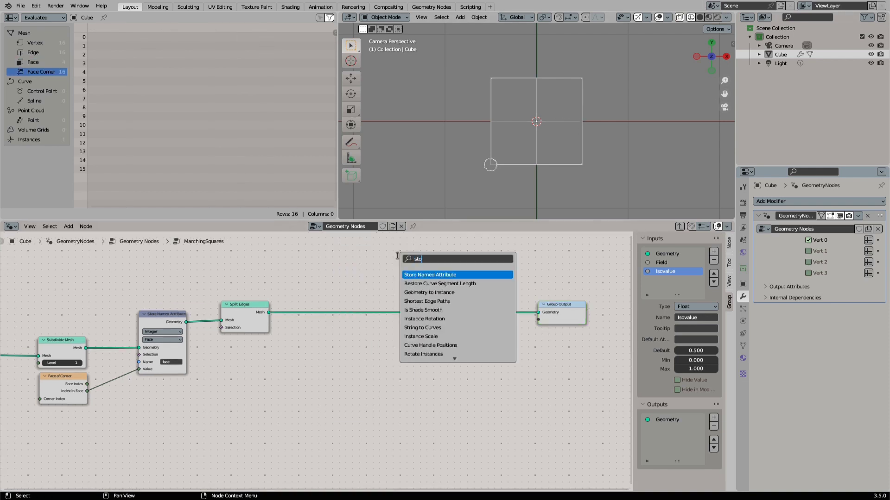
pyautogui.write('re n')
pyautogui.press('Return')
pyautogui.click(373, 287)
pyautogui.click(388, 303)
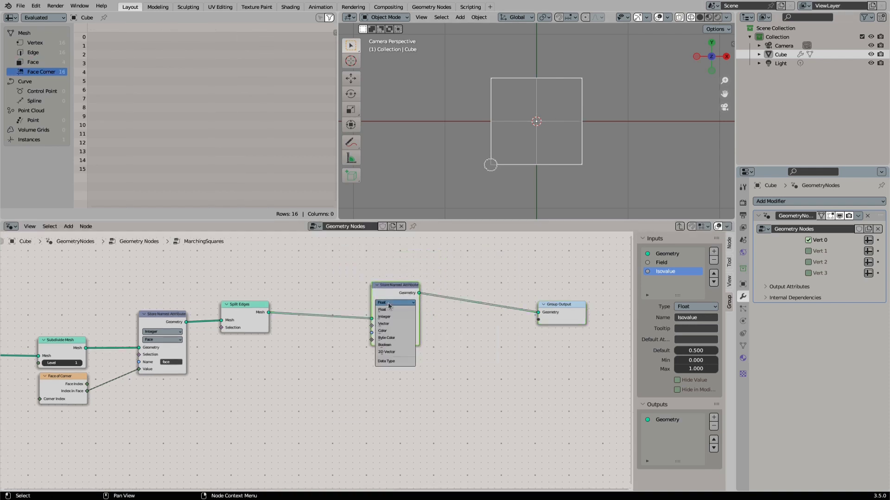
pyautogui.click(384, 317)
pyautogui.click(407, 329)
pyautogui.write('corner')
pyautogui.press('Return')
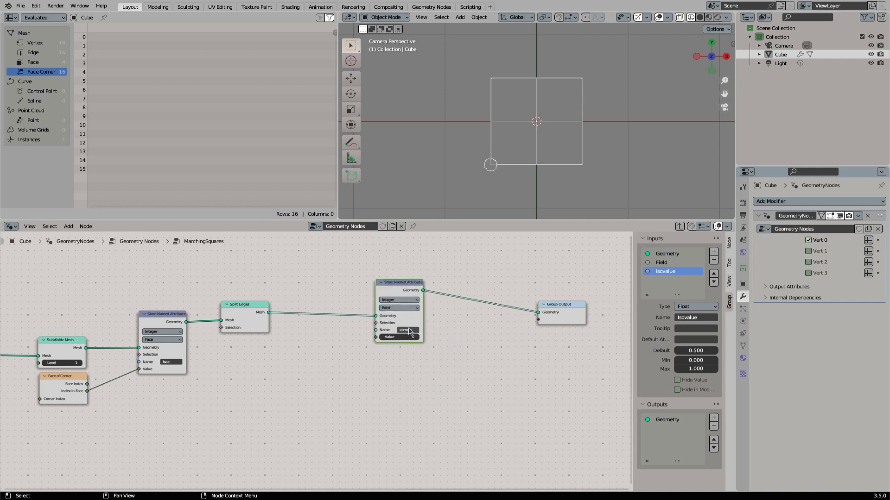
# Space out the end of the chain and insert a Capture Attribute node between Split Edges and the corners Store Named Attribute.
pyautogui.moveTo(561, 312); pyautogui.dragTo(601, 290)
pyautogui.moveTo(374, 264); pyautogui.dragTo(320, 268, button='middle')
pyautogui.keyDown('shift'); pyautogui.moveTo(319, 268); pyautogui.dragTo(405, 324); pyautogui.keyUp('shift')
pyautogui.press('g')
pyautogui.click(481, 322)
pyautogui.click(301, 282)
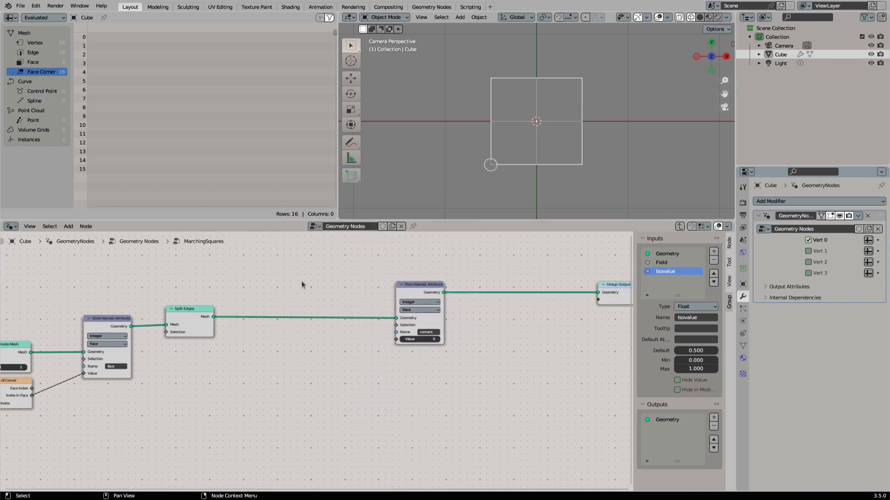
pyautogui.hotkey('shift', 'a')
pyautogui.click(301, 281)
pyautogui.write('cap')
pyautogui.press('Return')
pyautogui.click(329, 328)
# Add an Index node below the second Split Edges node.
pyautogui.moveTo(292, 300); pyautogui.dragTo(328, 293, button='middle')
pyautogui.hotkey('shift', 'a')
pyautogui.click(329, 291)
pyautogui.write('index')
pyautogui.press('Return')
pyautogui.click(221, 354)
pyautogui.moveTo(247, 359); pyautogui.dragTo(324, 350)
pyautogui.press('Escape')
# Set Capture Attribute to Integer on the Face Corner domain and wire Index through it into the corners attribute's Value.
pyautogui.moveTo(369, 331); pyautogui.dragTo(366, 295)
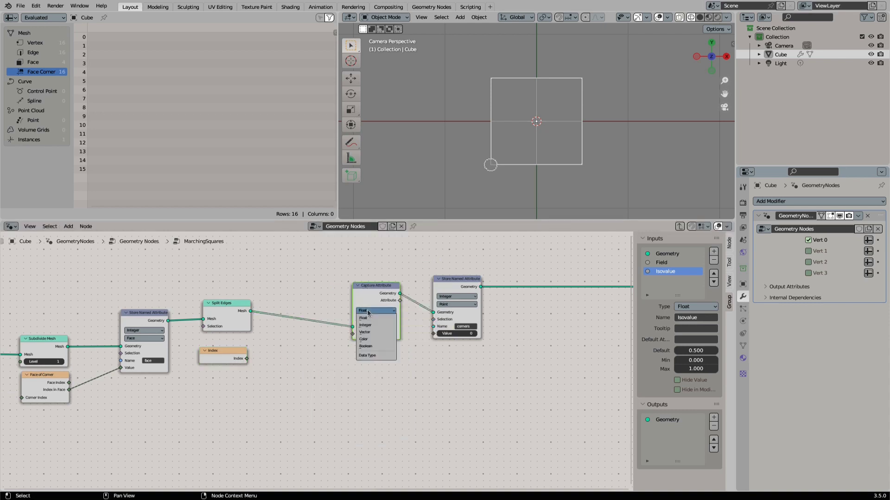
pyautogui.click(365, 325)
pyautogui.click(375, 318)
pyautogui.click(371, 347)
pyautogui.moveTo(246, 359); pyautogui.dragTo(352, 333)
pyautogui.moveTo(399, 300); pyautogui.dragTo(433, 334)
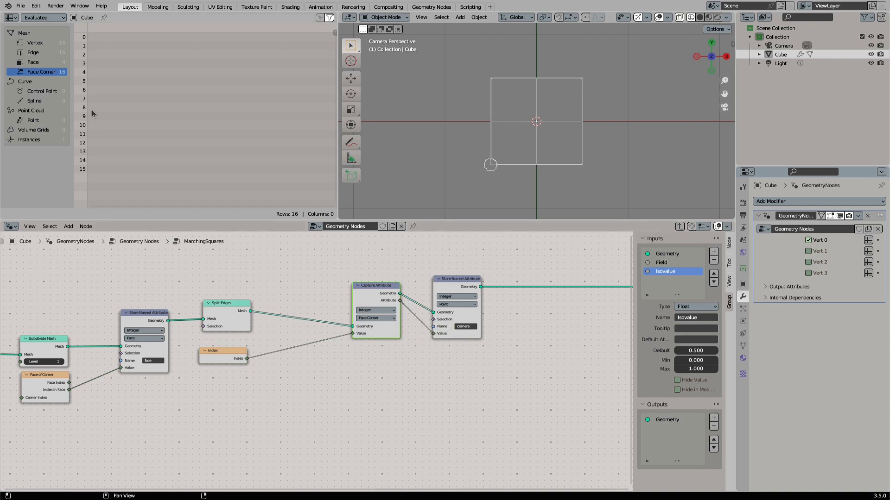
# Show the Vertex data in the spreadsheet and turn off Vert 0 in the modifier.
pyautogui.click(34, 43)
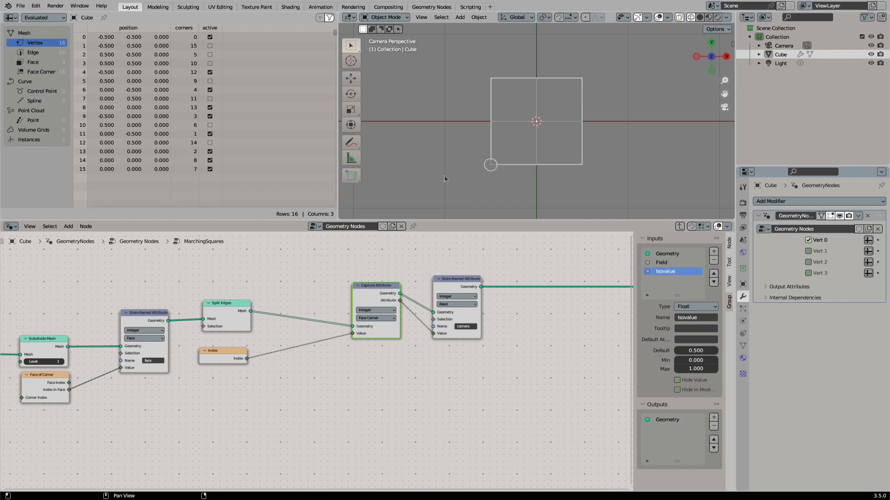
pyautogui.click(807, 240)
# Insert a Modulo math node with a divisor of 4 between Index and the Capture Attribute's Value.
pyautogui.moveTo(247, 359); pyautogui.dragTo(288, 371)
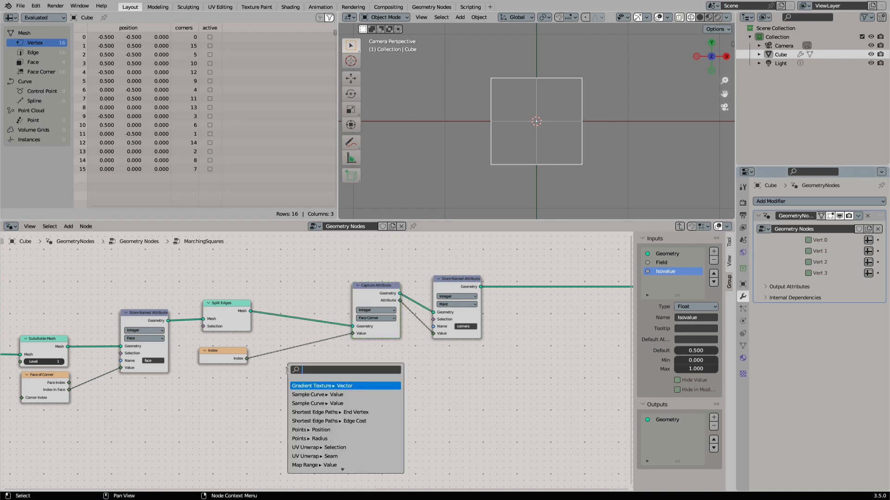
pyautogui.write('modul')
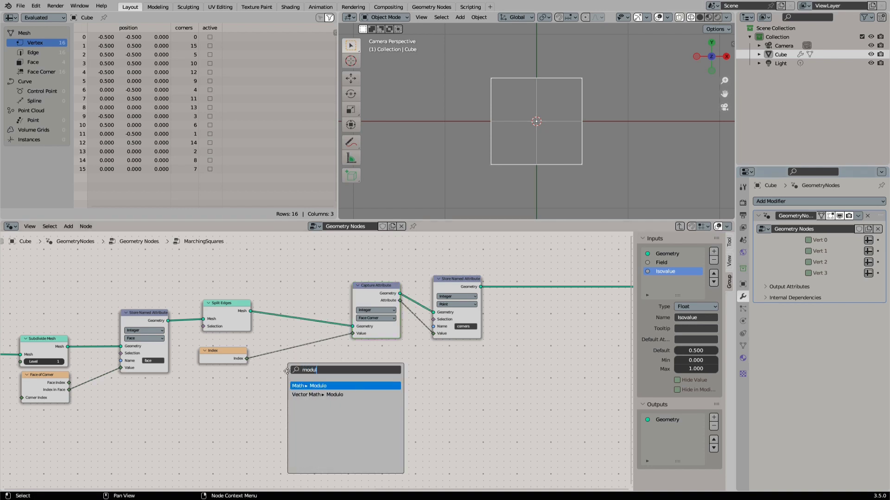
pyautogui.press('Return')
pyautogui.click(277, 344)
pyautogui.moveTo(323, 347); pyautogui.dragTo(352, 334)
pyautogui.click(296, 379)
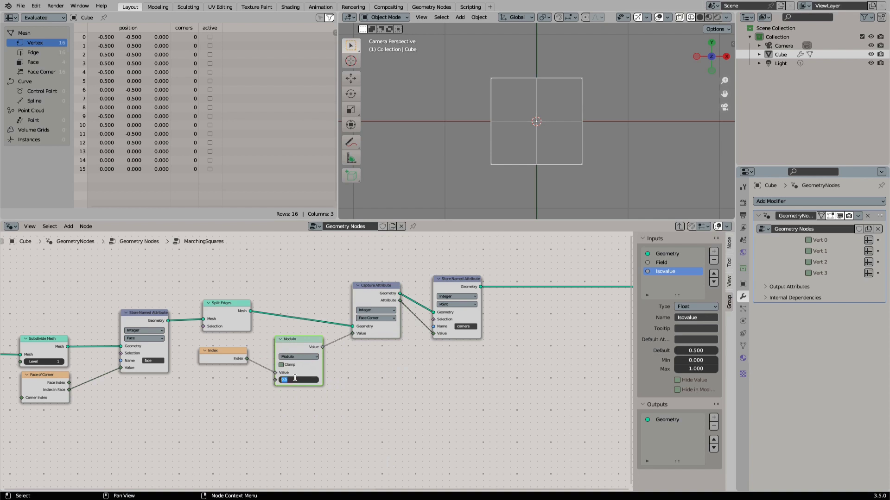
pyautogui.write('4')
pyautogui.press('Return')
# Collapse the Modulo node, line it up between Index and Capture Attribute, and save the file.
pyautogui.click(281, 340)
pyautogui.moveTo(292, 339); pyautogui.dragTo(295, 356)
pyautogui.hotkey('ctrl', 's')
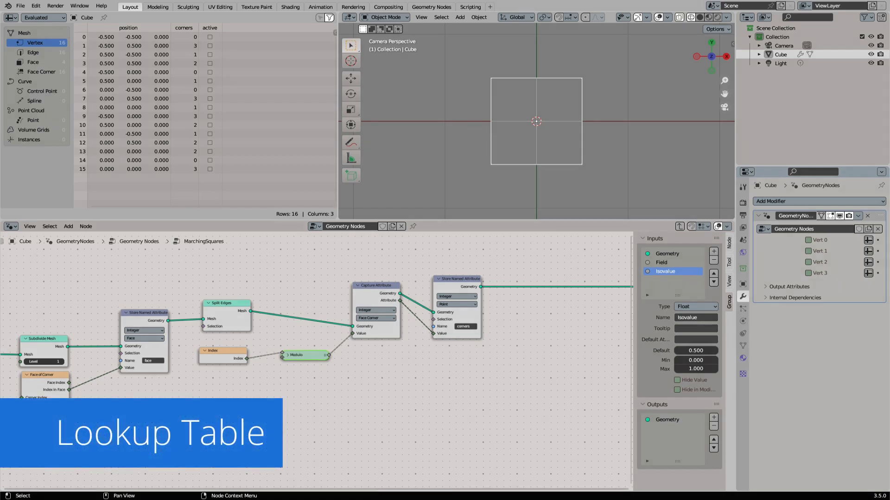
# Place two reroutes on the link between the corners Store Named Attribute and Group Output and turn them into a node group.
pyautogui.moveTo(566, 261); pyautogui.dragTo(316, 292, button='middle')
pyautogui.moveTo(427, 324); pyautogui.dragTo(574, 317)
pyautogui.keyDown('shift'); pyautogui.moveTo(386, 290); pyautogui.dragTo(378, 340, button='right'); pyautogui.keyUp('shift')
pyautogui.keyDown('shift'); pyautogui.moveTo(310, 339); pyautogui.dragTo(299, 297, button='right'); pyautogui.keyUp('shift')
pyautogui.moveTo(388, 295); pyautogui.dragTo(289, 329)
pyautogui.hotkey('ctrl', 'g')
pyautogui.press('Tab')
# Rename the new group LookupTable, widen its node with the Group Output moved aside, and save the file.
pyautogui.click(345, 317)
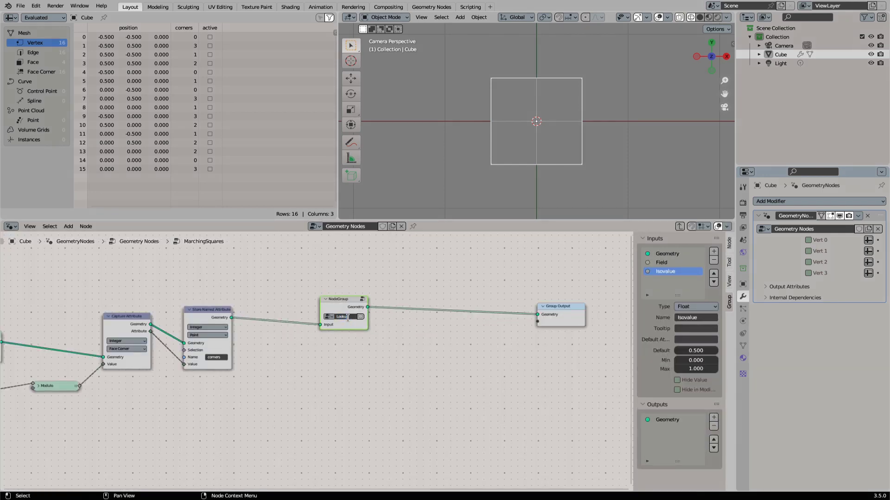
pyautogui.write('LookupTable')
pyautogui.press('Return')
pyautogui.moveTo(367, 316); pyautogui.dragTo(412, 316)
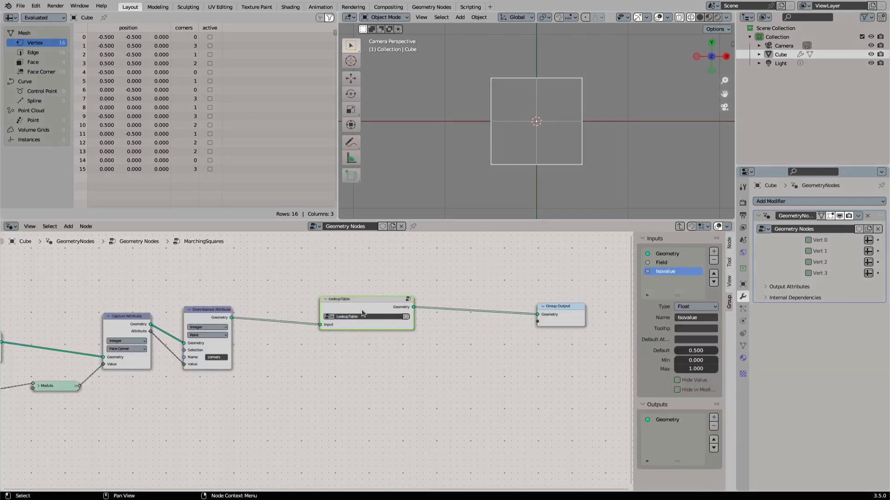
pyautogui.moveTo(558, 320); pyautogui.dragTo(571, 313)
pyautogui.hotkey('ctrl', 's')
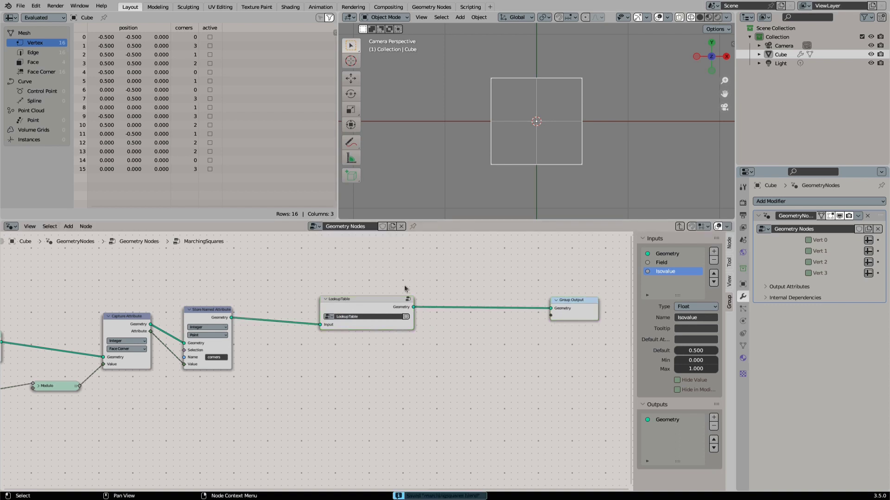
# Inside LookupTable, group the two reroutes into a nested node group named LookuptableElement.
pyautogui.click(408, 298)
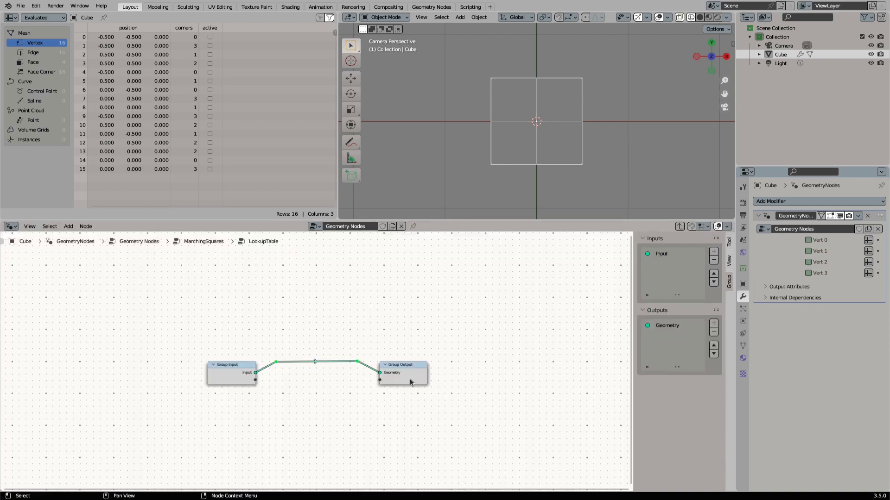
pyautogui.hotkey('ctrl', 'g')
pyautogui.press('Tab')
pyautogui.doubleClick(342, 382)
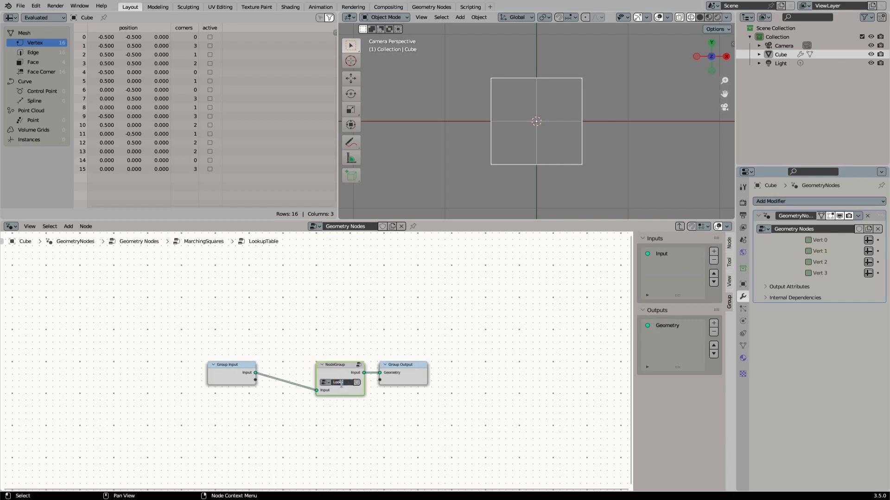
pyautogui.write('Lookup')
pyautogui.write('tableElement')
pyautogui.press('Return')
# Open LookuptableElement and add an Integer group input named Bitmask.
pyautogui.press('Tab')
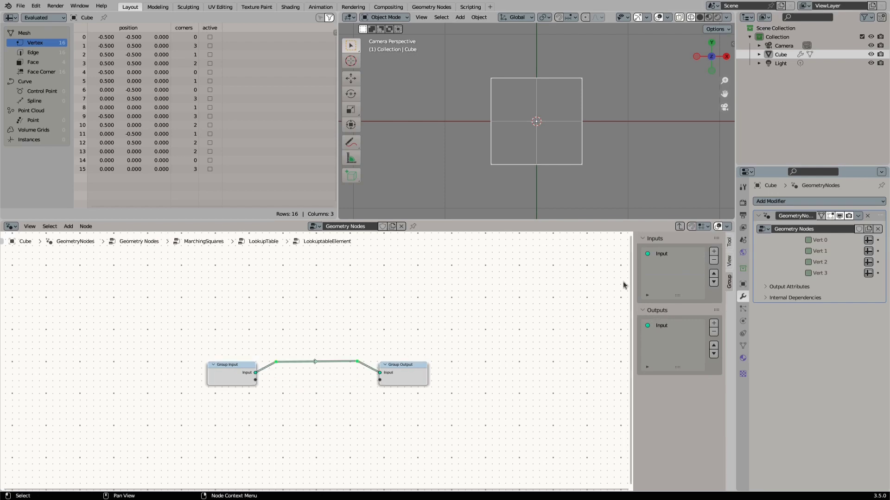
pyautogui.click(713, 252)
pyautogui.click(692, 308)
pyautogui.click(696, 356)
pyautogui.doubleClick(666, 263)
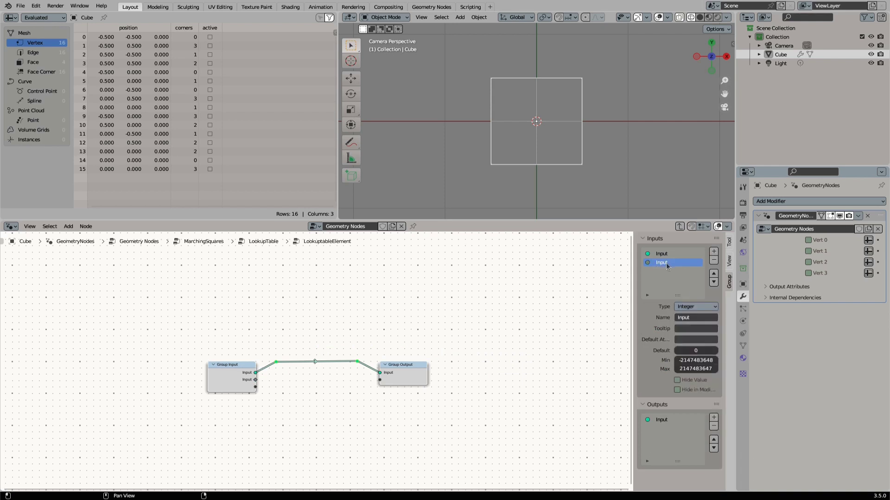
pyautogui.write('Bitmask')
pyautogui.press('Return')
# Spread the Group Input, reroutes and Group Output apart to make room inside LookuptableElement.
pyautogui.press('g')
pyautogui.click(327, 331)
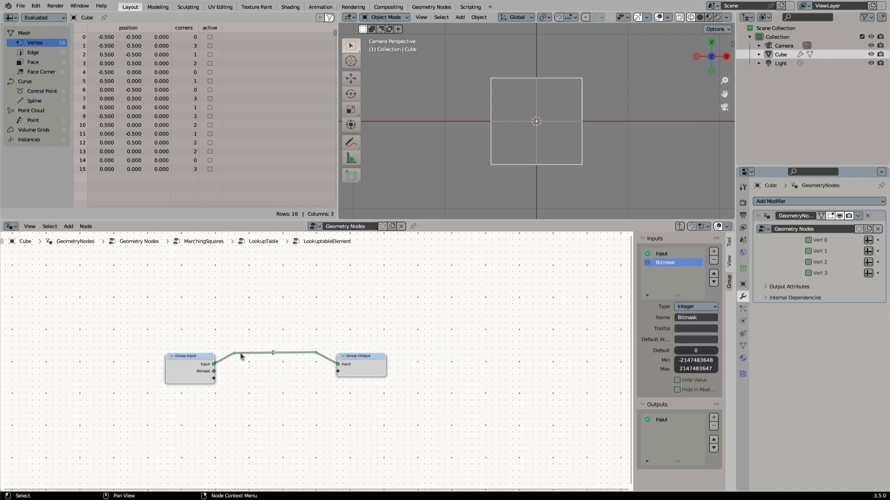
pyautogui.keyDown('alt'); pyautogui.moveTo(379, 358); pyautogui.dragTo(382, 359); pyautogui.keyUp('alt')
pyautogui.moveTo(316, 353); pyautogui.dragTo(518, 348)
pyautogui.moveTo(366, 337); pyautogui.dragTo(171, 350)
pyautogui.press('g')
pyautogui.click(285, 365)
pyautogui.click(243, 444)
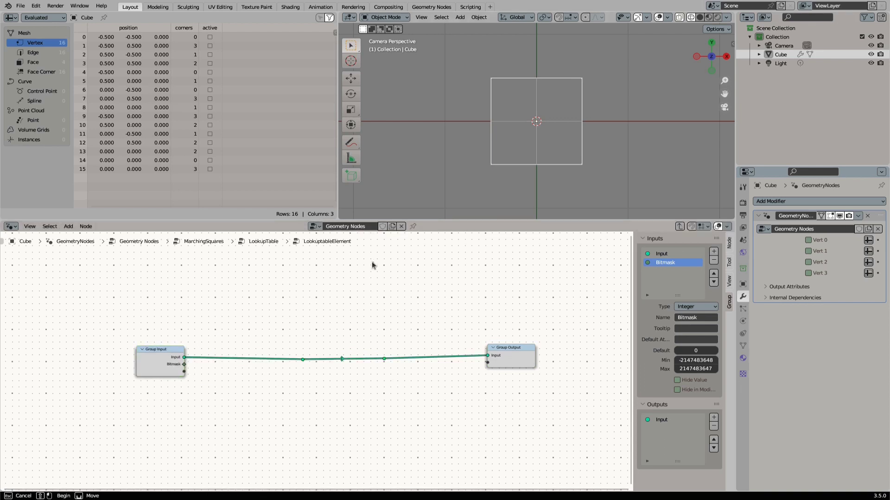
# Insert a Separate Geometry node between the two reroutes.
pyautogui.hotkey('shift', 'a')
pyautogui.write('ssep')
pyautogui.press('Down')
pyautogui.press('Down')
pyautogui.press('Return')
pyautogui.click(314, 357)
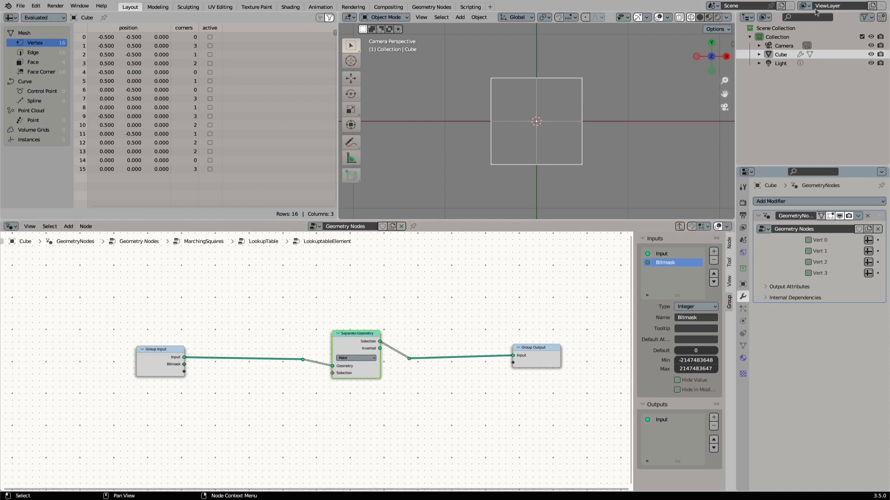
# Add an Integer Equal comparison node fed by the Bitmask group input.
pyautogui.moveTo(187, 368); pyautogui.dragTo(238, 374)
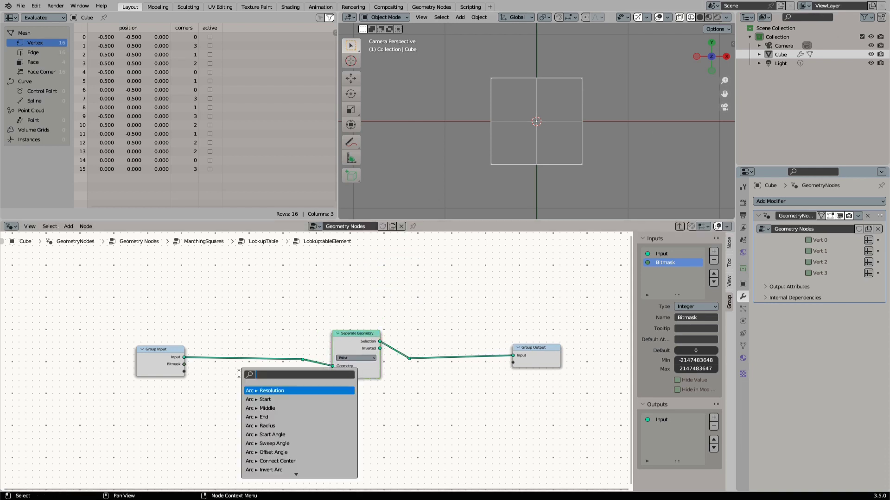
pyautogui.write('equal')
pyautogui.press('Return')
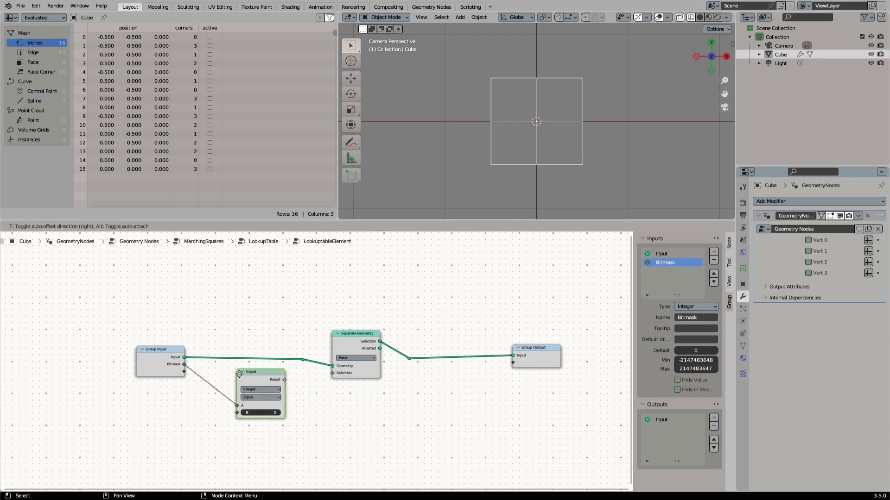
# Place the Equal node and add an Integer Named Attribute node below Group Input that reads the stored bitmask attribute.
pyautogui.hotkey('shift', 'a')
pyautogui.click(160, 330)
pyautogui.write('named')
pyautogui.press('Return')
pyautogui.click(151, 388)
pyautogui.click(168, 422)
pyautogui.write('bit')
pyautogui.press('Down')
pyautogui.press('Return')
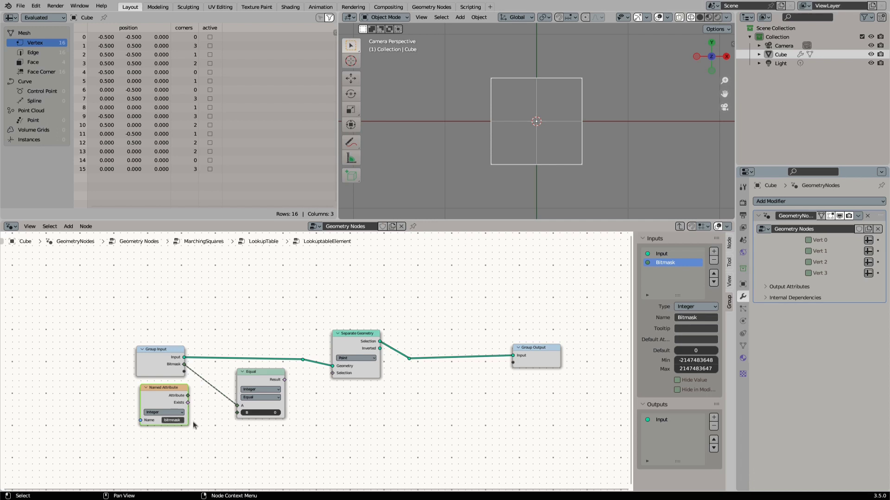
# Connect the named attribute to the Equal node's B input and the comparison Result to Separate Geometry's Selection.
pyautogui.moveTo(187, 395); pyautogui.dragTo(236, 413)
pyautogui.moveTo(284, 380); pyautogui.dragTo(333, 373)
pyautogui.moveTo(406, 363); pyautogui.dragTo(418, 348)
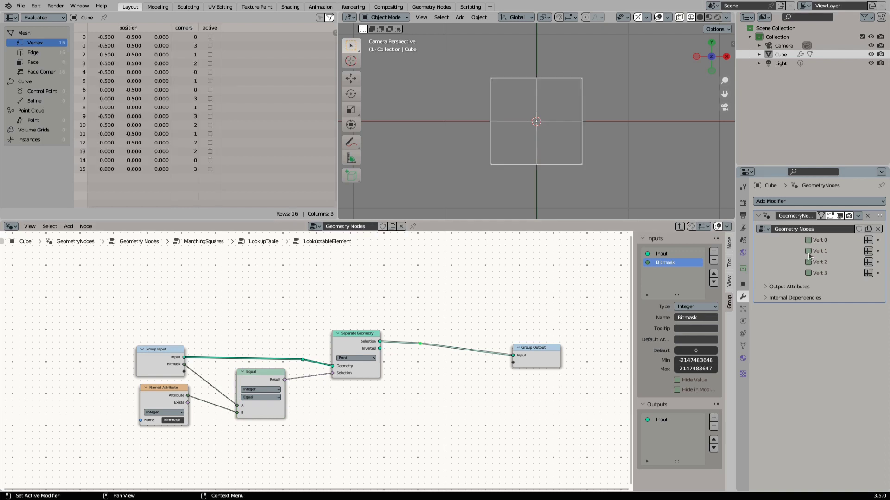
# Move Group Output farther away and group the link after Separate Geometry into a node group named FaceElement.
pyautogui.moveTo(537, 348); pyautogui.dragTo(556, 339)
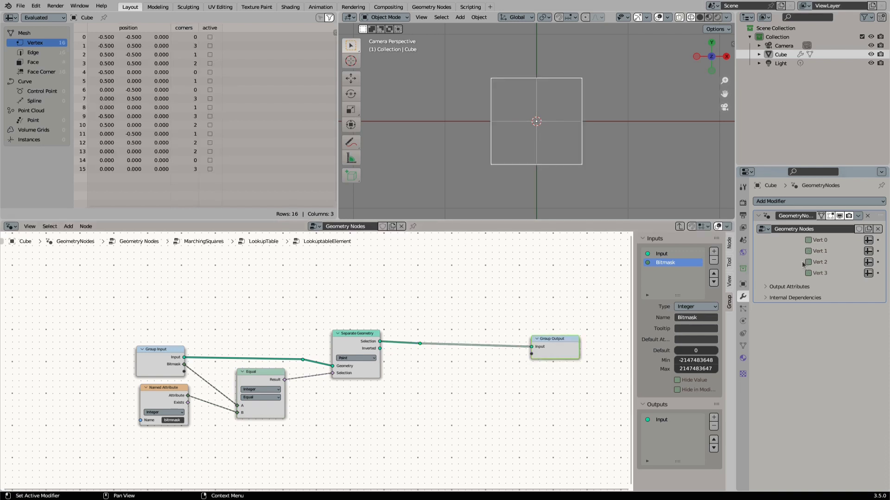
pyautogui.moveTo(510, 364); pyautogui.dragTo(411, 374, button='middle')
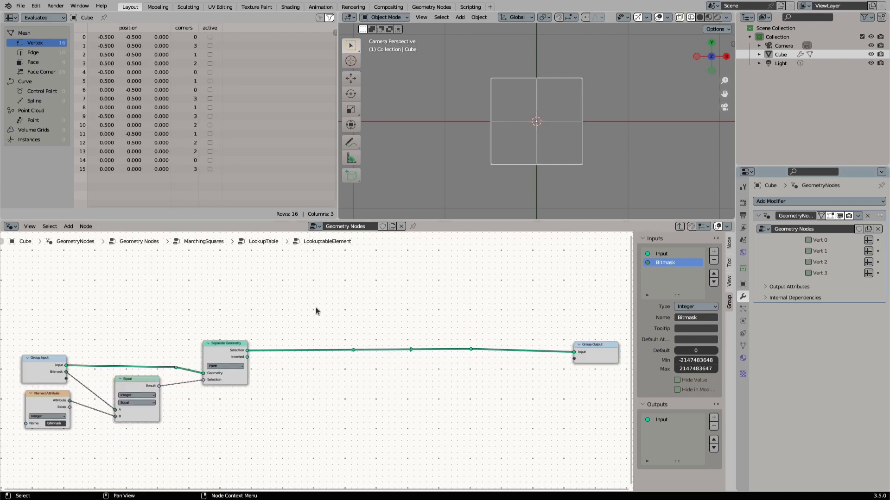
pyautogui.hotkey('ctrl', 'g')
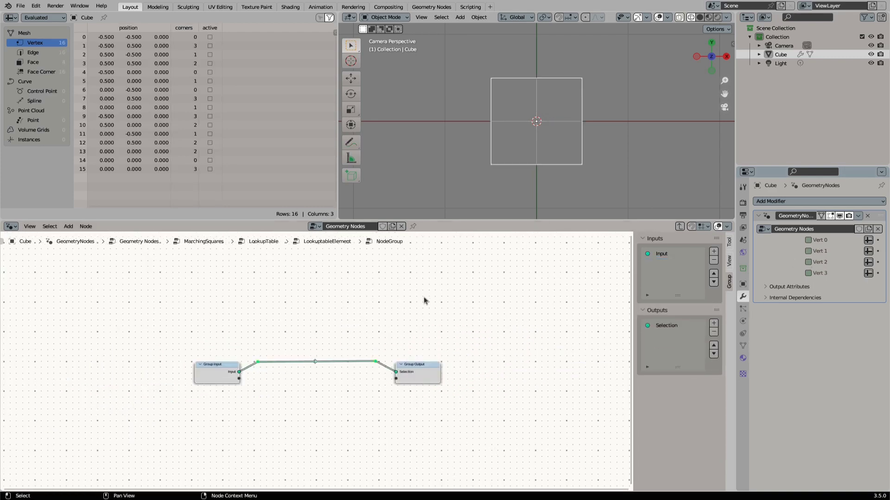
pyautogui.press('Tab')
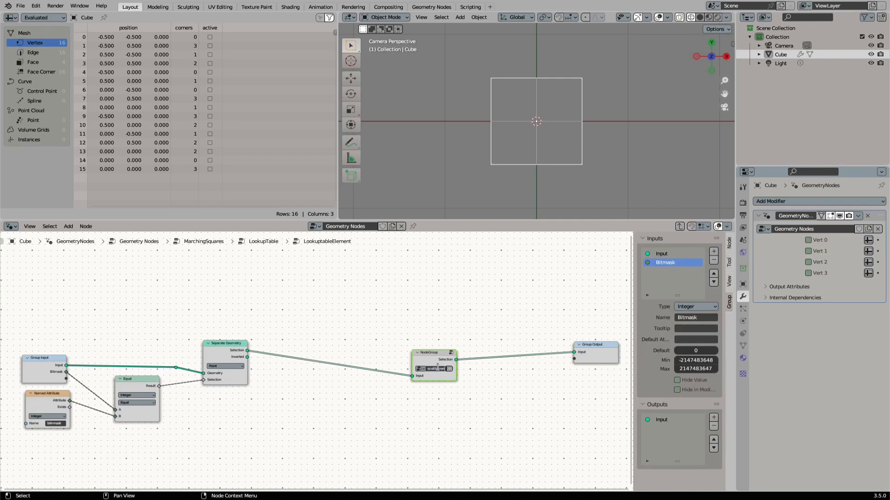
pyautogui.scroll(3, 402, 361)
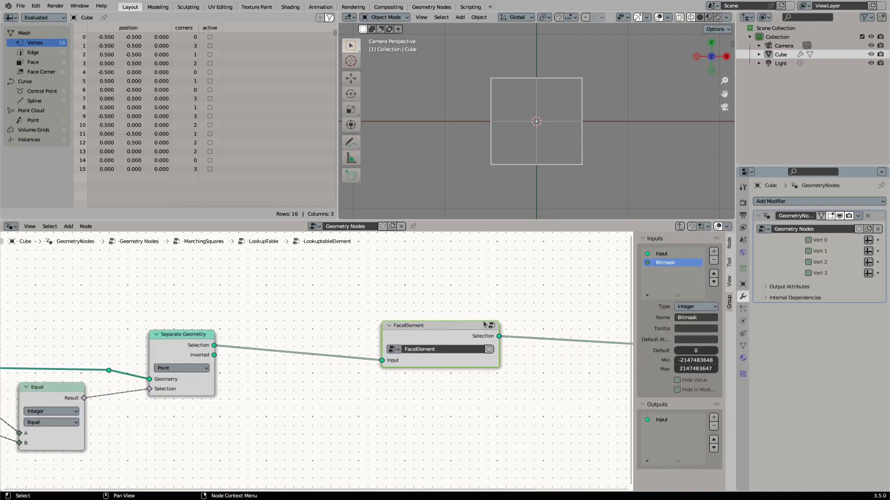
# Inside FaceElement, rename the existing group input to Geometry and add an Integer input named Face.
pyautogui.press('Tab')
pyautogui.doubleClick(656, 254)
pyautogui.write('Geometry')
pyautogui.press('Return')
pyautogui.click(713, 252)
pyautogui.click(696, 307)
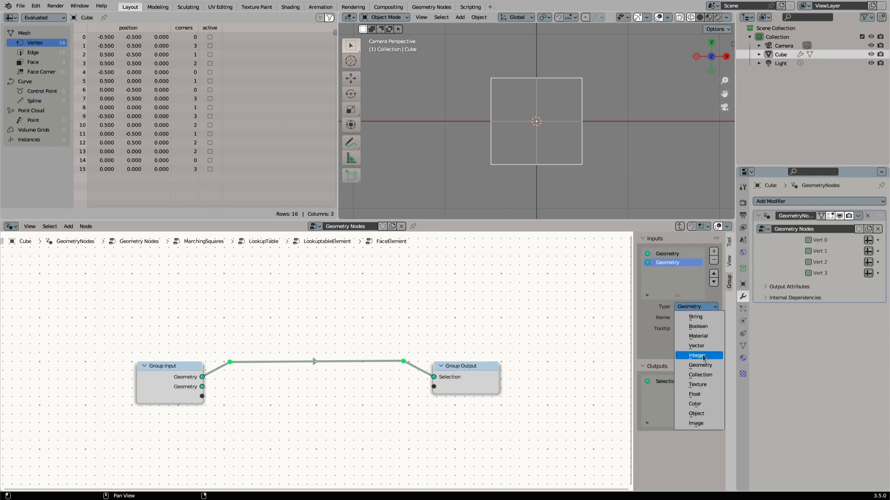
pyautogui.click(703, 356)
pyautogui.doubleClick(672, 262)
pyautogui.press('Return')
# Add two Boolean group inputs named Triangulation and Flip below the Face input.
pyautogui.click(713, 252)
pyautogui.click(696, 306)
pyautogui.click(690, 328)
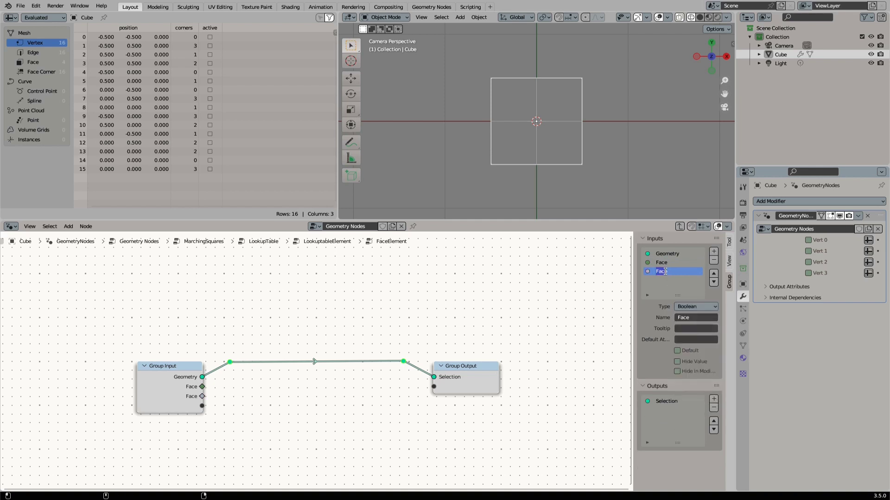
pyautogui.click(666, 271)
pyautogui.write('Triangulation')
pyautogui.press('Return')
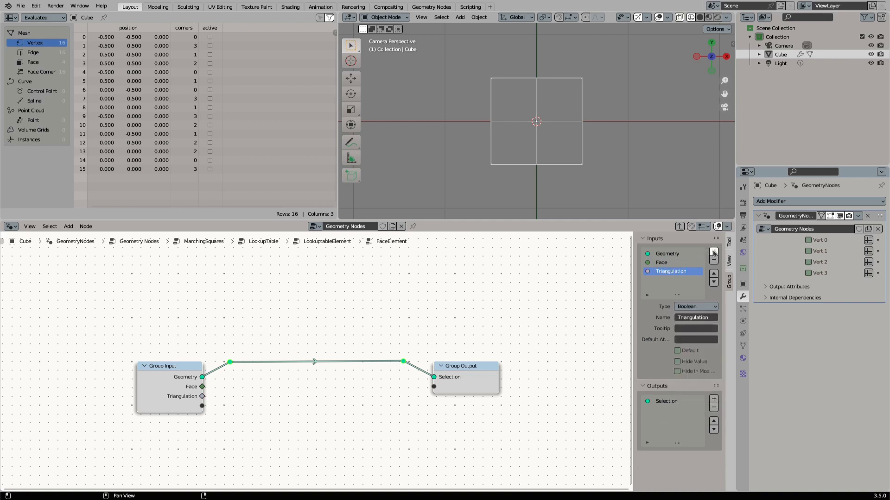
pyautogui.click(714, 252)
pyautogui.doubleClick(662, 280)
pyautogui.write('Floip')
pyautogui.press('Return')
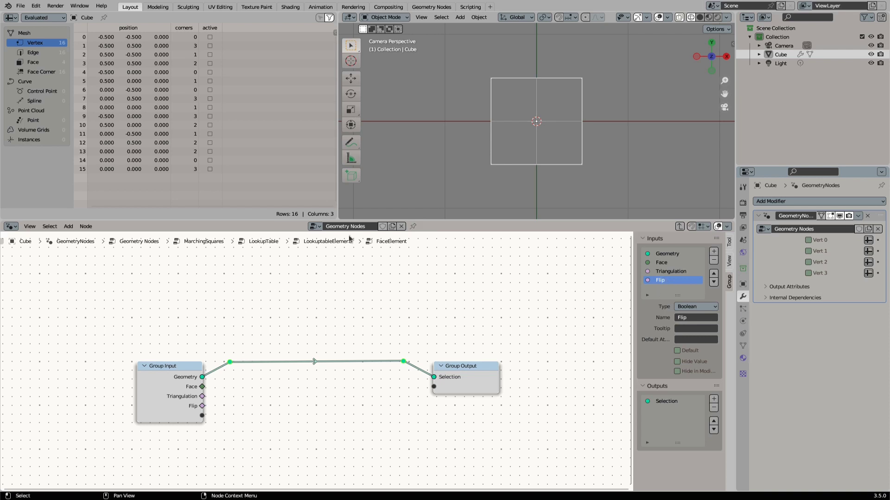
# Make room before Group Output and insert a Geometry Switch node on the geometry link, controlled by the Triangulation input.
pyautogui.moveTo(378, 331); pyautogui.dragTo(357, 340, button='middle')
pyautogui.moveTo(359, 345); pyautogui.dragTo(457, 398)
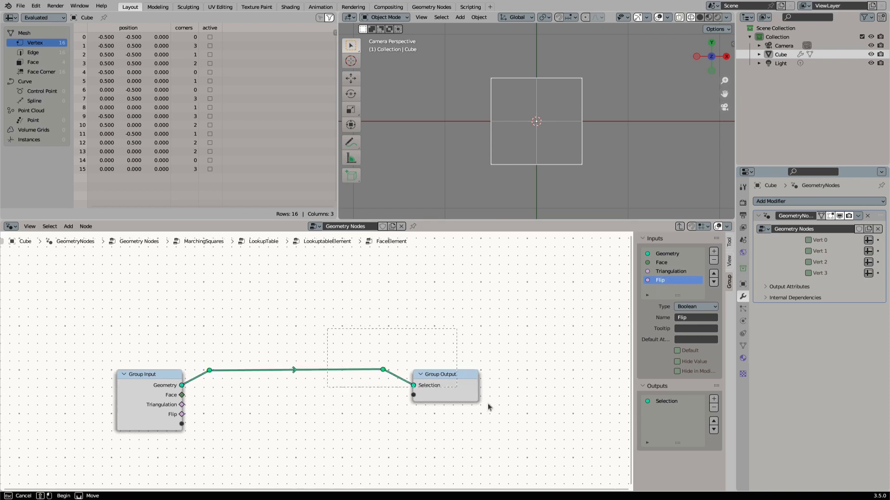
pyautogui.press('g')
pyautogui.click(576, 399)
pyautogui.hotkey('shift', 'a')
pyautogui.write('ssw')
pyautogui.press('Return')
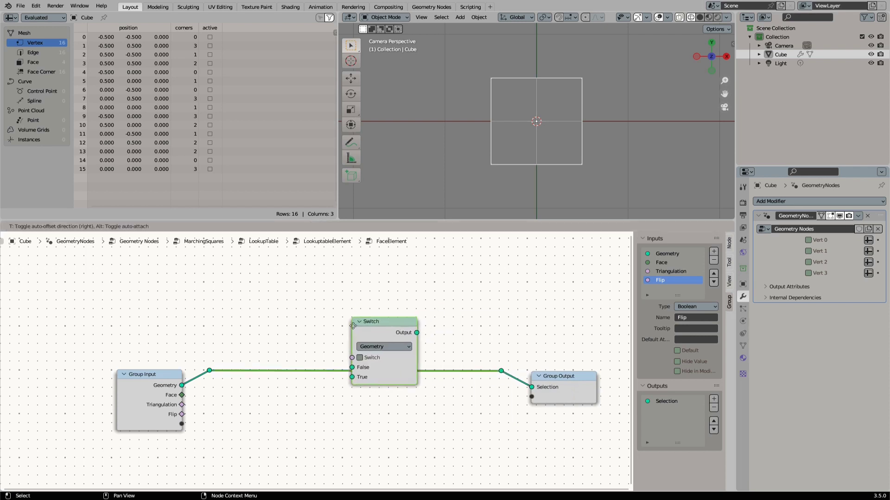
pyautogui.click(374, 299)
pyautogui.moveTo(396, 298); pyautogui.dragTo(386, 334)
pyautogui.moveTo(182, 404); pyautogui.dragTo(364, 362)
pyautogui.moveTo(141, 400); pyautogui.dragTo(202, 382, button='middle')
pyautogui.moveTo(202, 381); pyautogui.dragTo(91, 379)
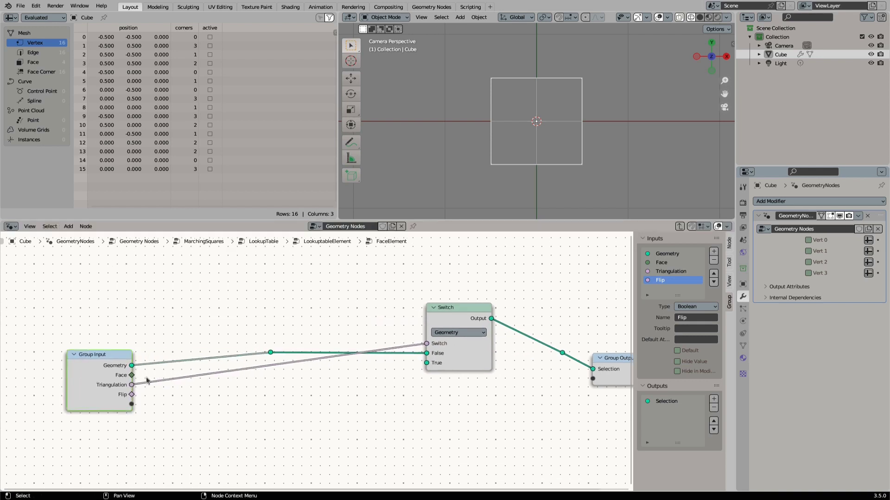
# Duplicate the Switch, drive the copy with the Flip input and connect its output to the first Switch's True input.
pyautogui.hotkey('shift', 'd')
pyautogui.click(321, 391)
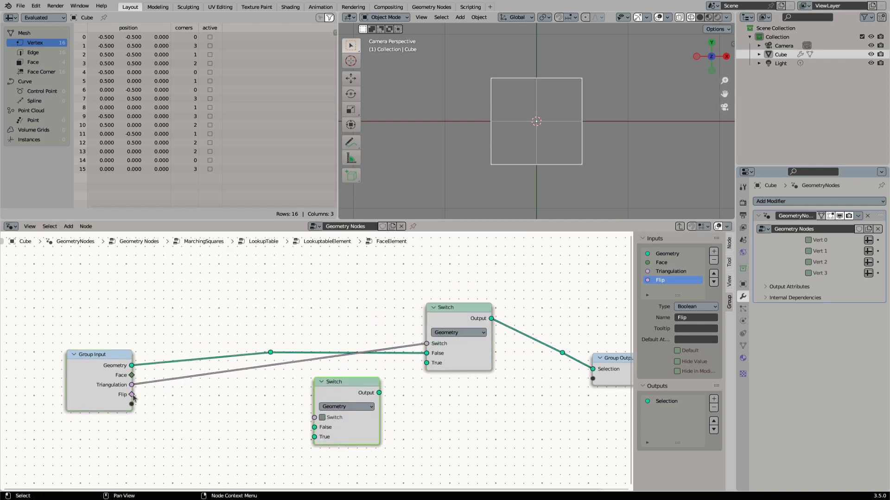
pyautogui.moveTo(131, 394); pyautogui.dragTo(314, 417)
pyautogui.moveTo(342, 382); pyautogui.dragTo(426, 363)
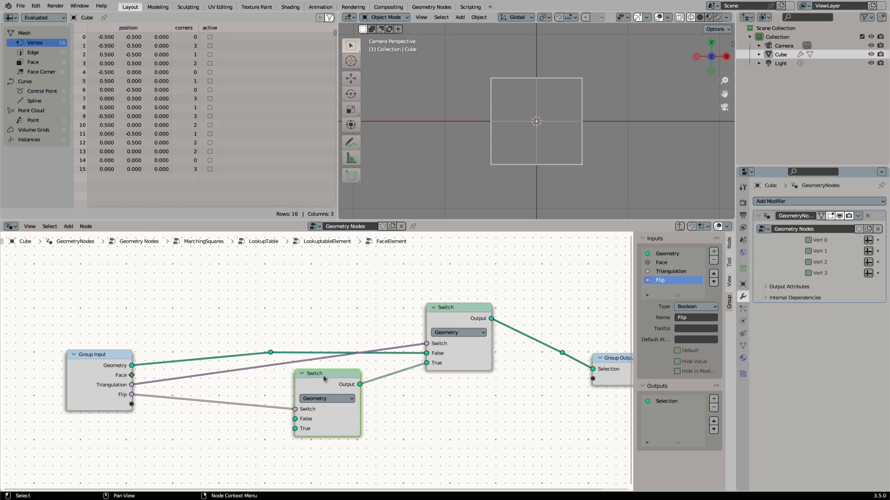
# Add a Triangulate node before the Flip-controlled Switch, choose its quad method and collapse the node.
pyautogui.moveTo(171, 346); pyautogui.dragTo(250, 335, button='middle')
pyautogui.moveTo(177, 353); pyautogui.dragTo(106, 354)
pyautogui.hotkey('shift', 'a')
pyautogui.click(217, 311)
pyautogui.write('tri')
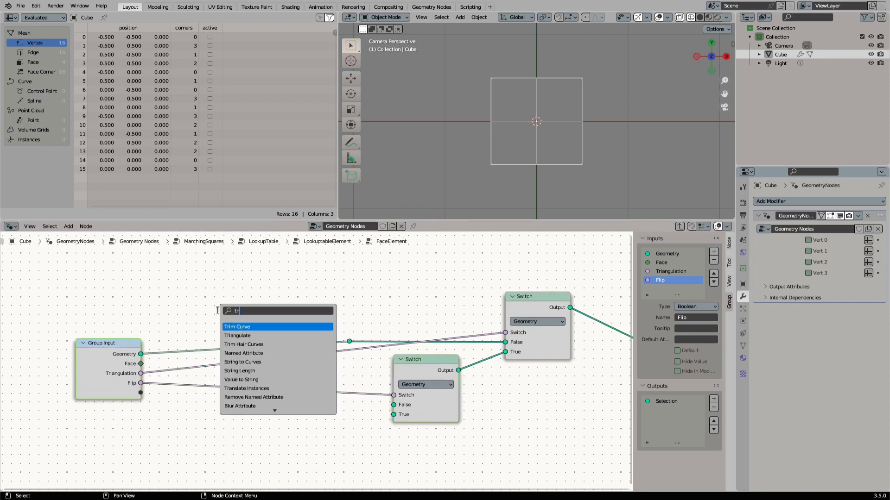
pyautogui.write('a')
pyautogui.press('Return')
pyautogui.click(221, 408)
pyautogui.click(248, 429)
pyautogui.click(246, 448)
pyautogui.moveTo(252, 413); pyautogui.dragTo(296, 369, button='middle')
pyautogui.click(281, 360)
pyautogui.moveTo(295, 368)
pyautogui.mouseDown()
pyautogui.moveTo(315, 360)
pyautogui.moveTo(302, 383)
pyautogui.mouseUp()
# Duplicate the Triangulate node, change the copy's quad method, and connect the original to the Flip switch's False and the copy to True.
pyautogui.hotkey('shift', 'd')
pyautogui.click(322, 388)
pyautogui.click(298, 389)
pyautogui.click(308, 414)
pyautogui.click(310, 443)
pyautogui.click(297, 388)
pyautogui.moveTo(350, 383); pyautogui.dragTo(438, 369)
pyautogui.moveTo(348, 361); pyautogui.dragTo(437, 360)
# Feed Group Input's Geometry into both Triangulate nodes through reroutes branching off the main geometry link.
pyautogui.moveTo(184, 309); pyautogui.dragTo(285, 357)
pyautogui.keyDown('shift'); pyautogui.moveTo(207, 300); pyautogui.dragTo(209, 323, button='right'); pyautogui.keyUp('shift')
pyautogui.press('g')
pyautogui.click(253, 313)
pyautogui.keyDown('shift'); pyautogui.moveTo(274, 326); pyautogui.dragTo(261, 338, button='right'); pyautogui.keyUp('shift')
pyautogui.press('g')
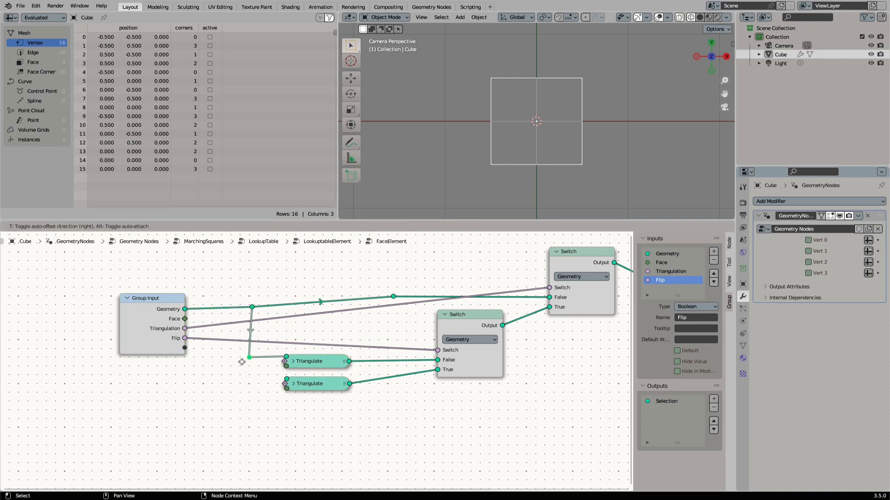
pyautogui.click(244, 366)
pyautogui.moveTo(251, 357); pyautogui.dragTo(285, 382)
pyautogui.keyDown('shift'); pyautogui.moveTo(274, 359); pyautogui.dragTo(262, 374, button='right'); pyautogui.keyUp('shift')
pyautogui.press('g')
pyautogui.click(242, 389)
# Collapse both Switch nodes and move them into line with their incoming links.
pyautogui.moveTo(448, 318); pyautogui.dragTo(377, 333, button='middle')
pyautogui.click(378, 333)
pyautogui.press('h')
pyautogui.moveTo(383, 334); pyautogui.dragTo(383, 361)
pyautogui.click(492, 268)
pyautogui.moveTo(492, 269); pyautogui.dragTo(486, 317)
# Move Group Input away from the switches and add reroutes to the Triangulation and Flip links.
pyautogui.moveTo(324, 320); pyautogui.dragTo(486, 314, button='middle')
pyautogui.scroll(-1, 486, 315)
pyautogui.moveTo(273, 325); pyautogui.dragTo(92, 330)
pyautogui.moveTo(207, 305); pyautogui.dragTo(281, 297, button='middle')
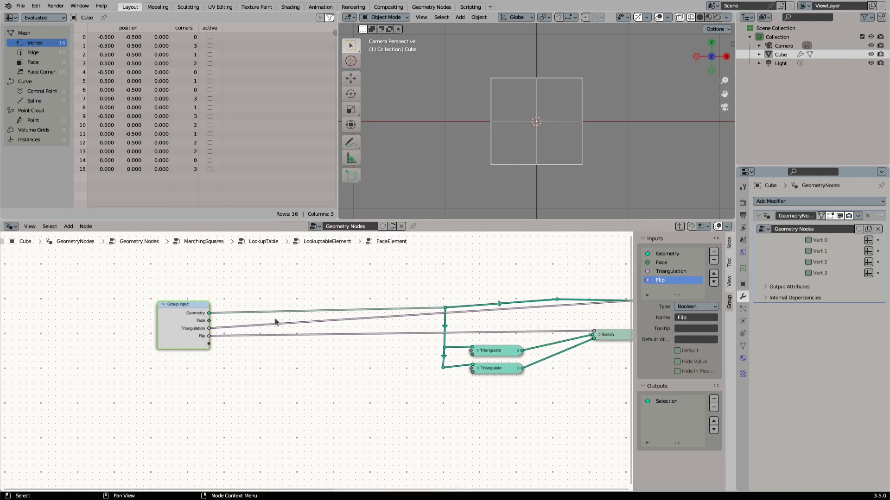
pyautogui.keyDown('shift'); pyautogui.moveTo(295, 318); pyautogui.dragTo(320, 344, button='right'); pyautogui.keyUp('shift')
pyautogui.press('g')
pyautogui.click(417, 348)
# Insert a Delete Geometry node on the geometry link directly after Group Input.
pyautogui.hotkey('shift', 'a')
pyautogui.write('s')
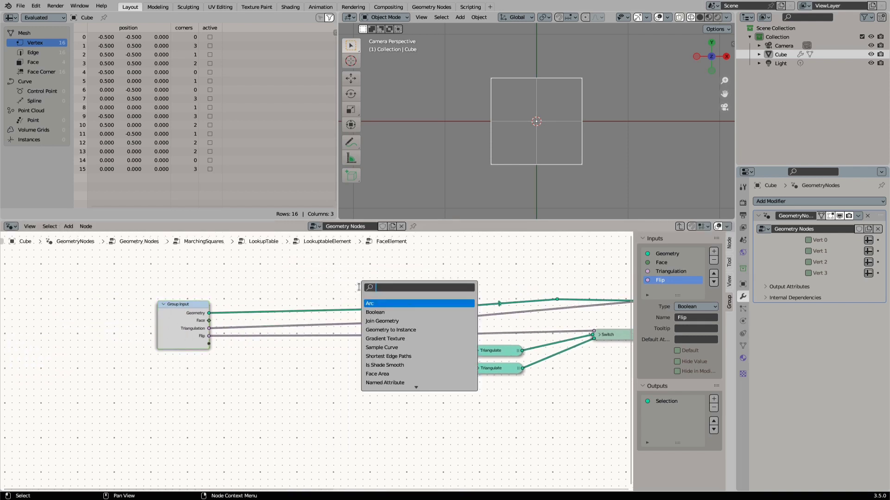
pyautogui.write('delete')
pyautogui.press('Return')
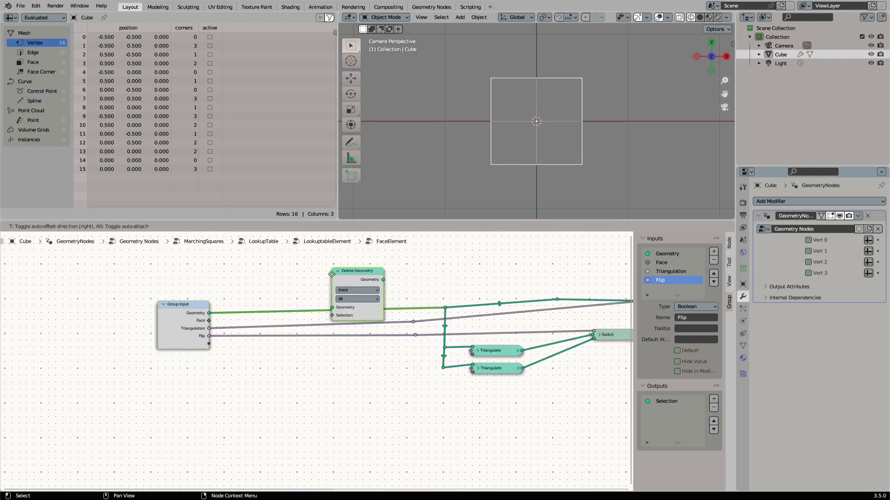
pyautogui.click(332, 277)
# Add an Integer Not Equal comparison node with the Face group input connected to A.
pyautogui.moveTo(181, 325); pyautogui.dragTo(242, 323, button='middle')
pyautogui.moveTo(237, 323); pyautogui.dragTo(208, 329)
pyautogui.moveTo(242, 325); pyautogui.dragTo(300, 355)
pyautogui.write('note')
pyautogui.press('Return')
pyautogui.click(299, 360)
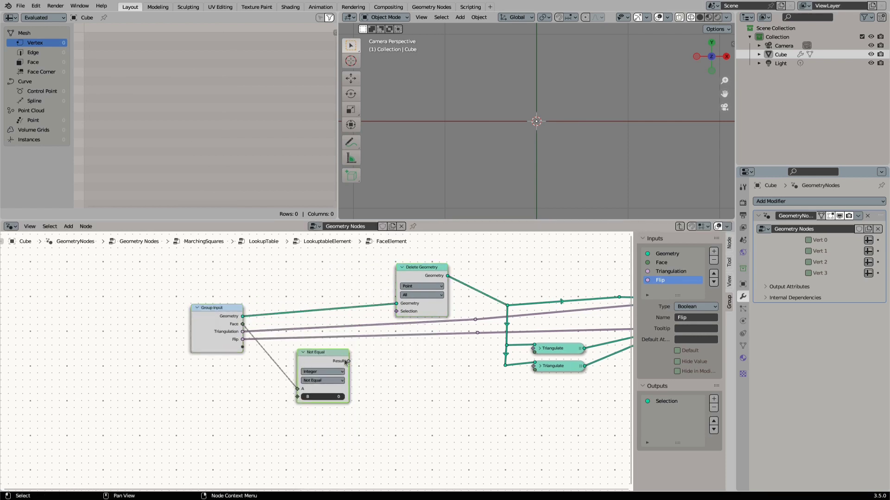
# Add an Integer Named Attribute node below Group Input that reads the face attribute.
pyautogui.hotkey('shift', 'a')
pyautogui.write('sname')
pyautogui.press('Return')
pyautogui.click(197, 374)
pyautogui.click(227, 402)
pyautogui.write('fac')
pyautogui.click(236, 418)
# Connect the face attribute to Not Equal's B input and its Result to Delete Geometry's Selection.
pyautogui.moveTo(247, 375); pyautogui.dragTo(298, 397)
pyautogui.moveTo(348, 361); pyautogui.dragTo(396, 311)
pyautogui.moveTo(323, 352); pyautogui.dragTo(332, 341)
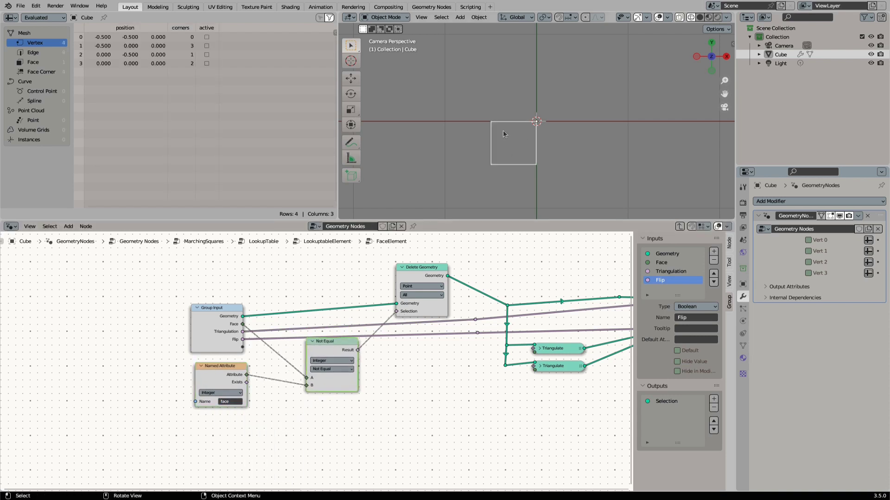
# Tidy the node layout, leave more room between the switches and Group Output, and save the file.
pyautogui.moveTo(498, 303); pyautogui.dragTo(314, 320, button='middle')
pyautogui.moveTo(322, 322); pyautogui.dragTo(323, 307)
pyautogui.moveTo(611, 292); pyautogui.dragTo(439, 309, button='middle')
pyautogui.scroll(-2, 342, 307)
pyautogui.moveTo(342, 310); pyautogui.dragTo(145, 301, button='middle')
pyautogui.hotkey('ctrl', 's')
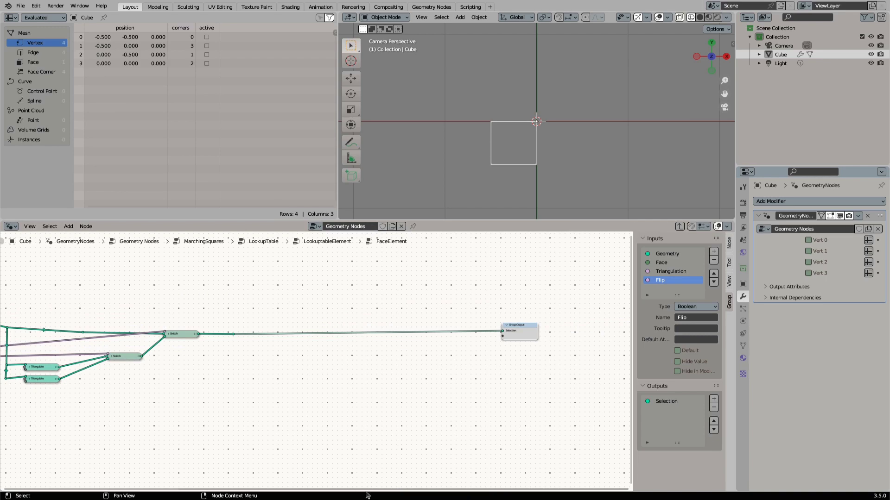
# Add an Integer Named Attribute node below the link to Group Output that reads the corners attribute.
pyautogui.moveTo(294, 372); pyautogui.dragTo(341, 352, button='middle')
pyautogui.hotkey('shift', 'a')
pyautogui.click(329, 331)
pyautogui.write('na')
pyautogui.press('Return')
pyautogui.click(254, 351)
pyautogui.click(277, 372)
pyautogui.write('fl')
pyautogui.press('Escape')
pyautogui.scroll(7, 293, 371)
pyautogui.click(260, 378)
pyautogui.write('v')
pyautogui.press('BackSpace')
pyautogui.write('co')
pyautogui.press('Down')
pyautogui.press('Return')
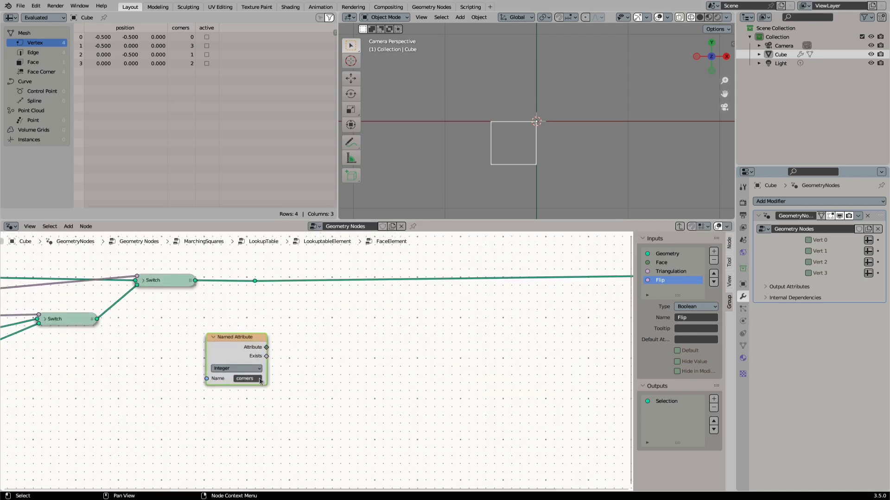
# Add an Integer Equal comparison node with the corners attribute connected to A and B left at 0.
pyautogui.moveTo(323, 330); pyautogui.dragTo(238, 349, button='middle')
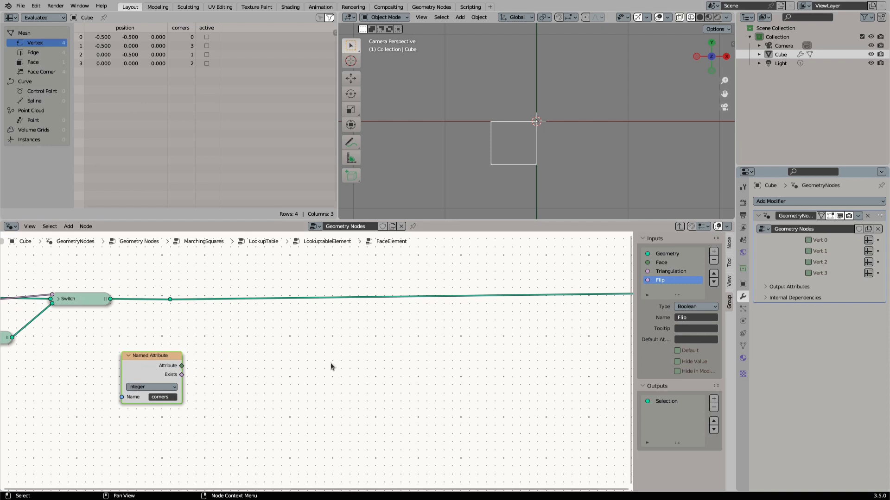
pyautogui.hotkey('shift', 'a')
pyautogui.write('compar')
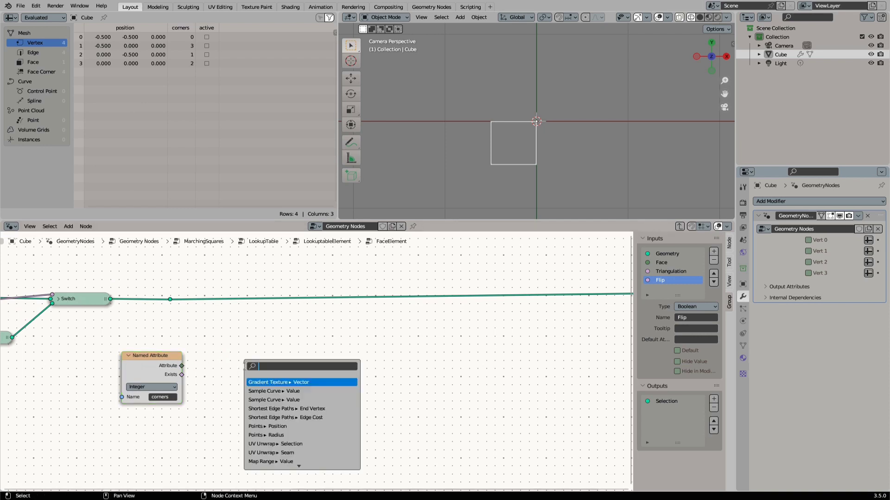
pyautogui.press('Return')
pyautogui.click(273, 334)
pyautogui.moveTo(193, 380); pyautogui.dragTo(229, 346, button='middle')
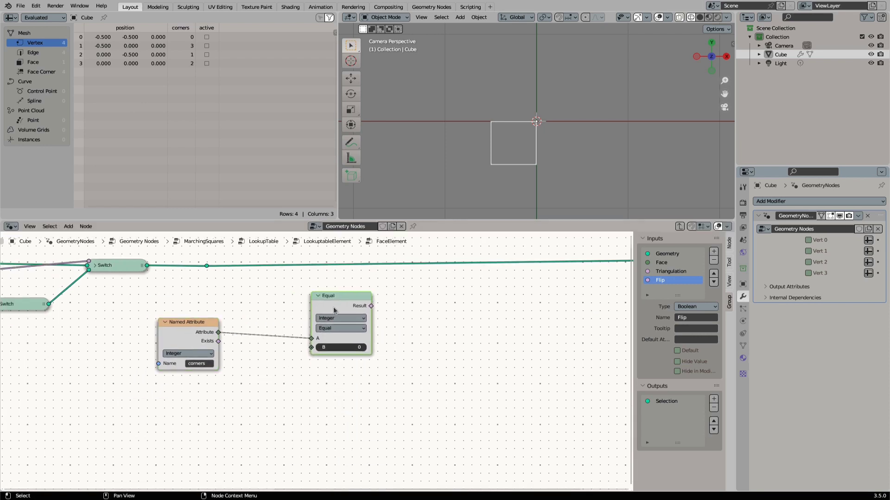
pyautogui.moveTo(335, 304); pyautogui.dragTo(310, 300)
# Duplicate the Equal node below the original and set the copy's B value to 1.
pyautogui.hotkey('shift', 'd')
pyautogui.click(296, 364)
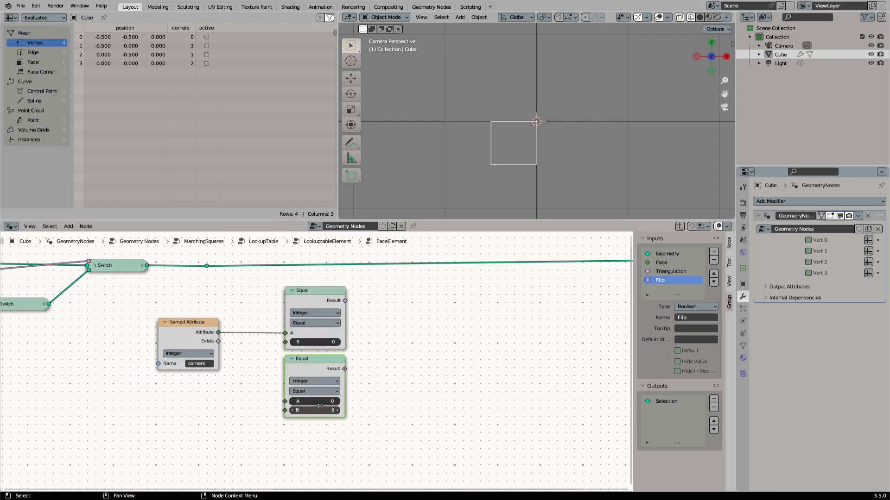
pyautogui.click(317, 410)
pyautogui.write('1')
pyautogui.press('Return')
# Duplicate the Equal node twice more, setting the copies' B values to 2 and 3.
pyautogui.moveTo(313, 366); pyautogui.dragTo(338, 334, button='middle')
pyautogui.moveTo(338, 335); pyautogui.dragTo(342, 334)
pyautogui.hotkey('shift', 'd')
pyautogui.click(339, 401)
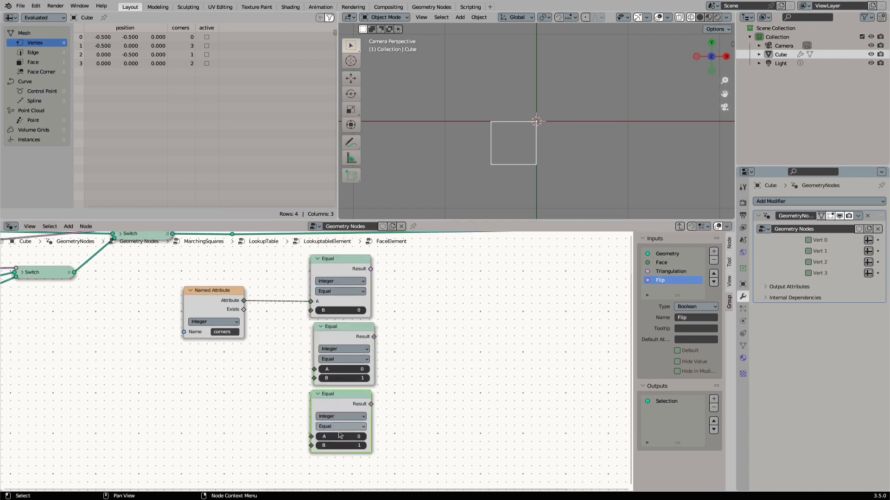
pyautogui.click(341, 445)
pyautogui.write('2')
pyautogui.press('Return')
pyautogui.hotkey('shift', 'd')
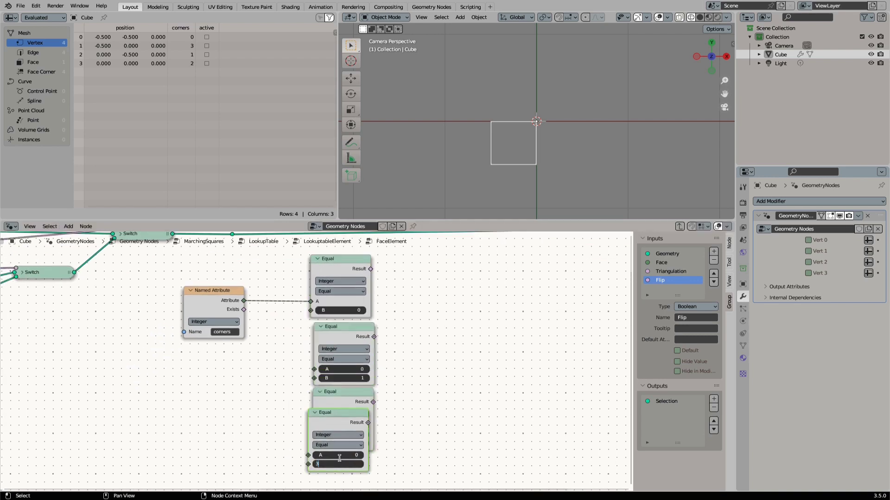
pyautogui.write('3')
pyautogui.press('Return')
# Collapse the four Equal nodes and stack them closely beside the corners attribute node.
pyautogui.click(315, 412)
pyautogui.click(320, 392)
pyautogui.click(321, 327)
pyautogui.click(317, 258)
pyautogui.moveTo(336, 262); pyautogui.dragTo(338, 303)
pyautogui.moveTo(331, 327); pyautogui.dragTo(329, 320)
pyautogui.moveTo(334, 390); pyautogui.dragTo(331, 341)
pyautogui.moveTo(327, 414); pyautogui.dragTo(329, 364)
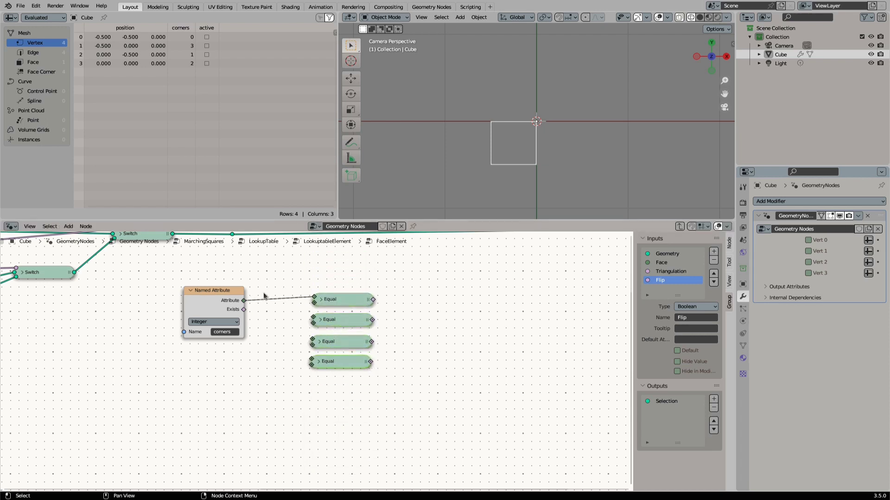
# Route the corners Attribute output through a vertical chain of reroutes into the A input of all four Equal nodes.
pyautogui.keyDown('shift'); pyautogui.moveTo(265, 293); pyautogui.dragTo(270, 304, button='right'); pyautogui.keyUp('shift')
pyautogui.moveTo(269, 299); pyautogui.dragTo(313, 318)
pyautogui.keyDown('shift'); pyautogui.moveTo(295, 302); pyautogui.dragTo(279, 313, button='right'); pyautogui.keyUp('shift')
pyautogui.press('g')
pyautogui.click(257, 321)
pyautogui.moveTo(266, 316); pyautogui.dragTo(312, 339)
pyautogui.keyDown('shift'); pyautogui.moveTo(295, 322); pyautogui.dragTo(278, 333, button='right'); pyautogui.keyUp('shift')
pyautogui.press('g')
pyautogui.click(257, 342)
pyautogui.moveTo(267, 336); pyautogui.dragTo(311, 359)
pyautogui.keyDown('shift'); pyautogui.moveTo(292, 343); pyautogui.dragTo(278, 358, button='right'); pyautogui.keyUp('shift')
pyautogui.press('g')
pyautogui.click(260, 379)
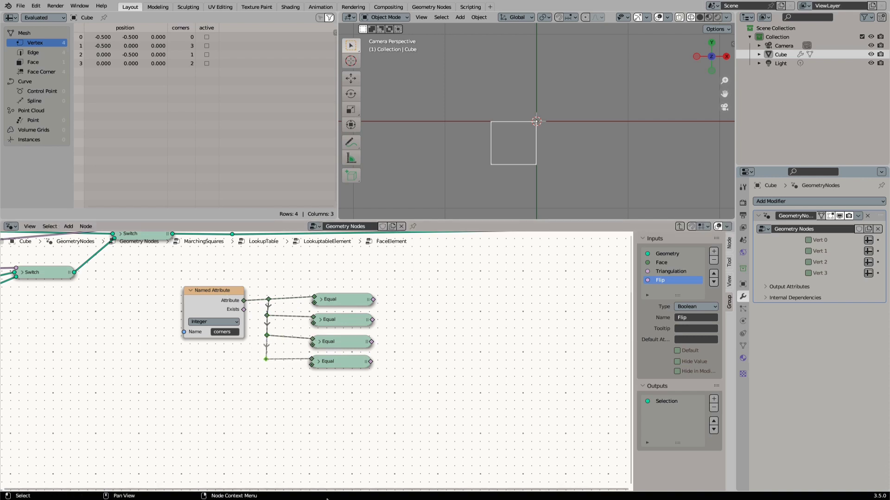
# Add an And boolean node fed by the first Equal node's result.
pyautogui.write('and')
pyautogui.moveTo(373, 299); pyautogui.dragTo(400, 318)
pyautogui.press('Return')
pyautogui.click(434, 284)
pyautogui.press('Escape')
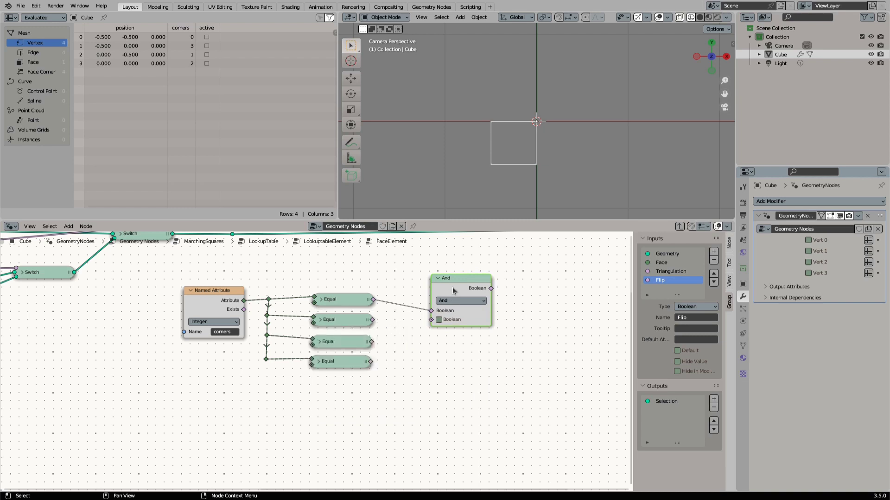
pyautogui.moveTo(450, 286); pyautogui.dragTo(433, 282)
# Add Boolean group inputs Vert 0 to Vert 3 and connect Vert 0 to the And node's second input.
pyautogui.click(713, 252)
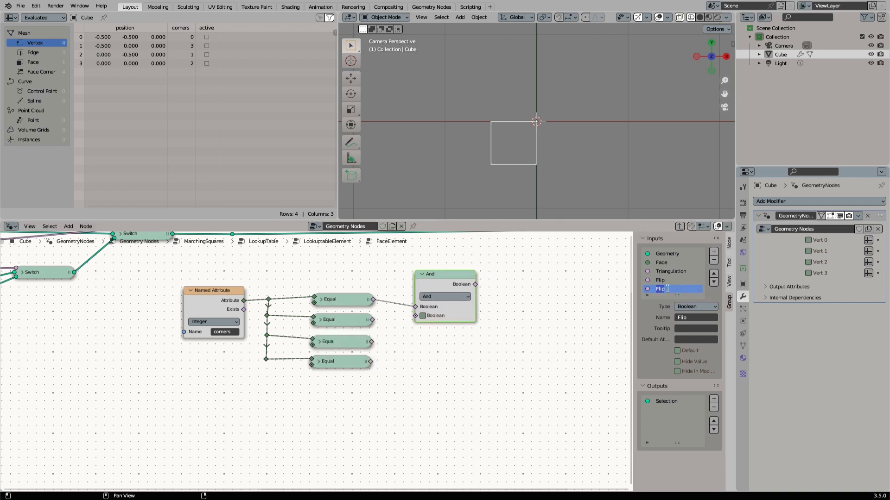
pyautogui.click(714, 250)
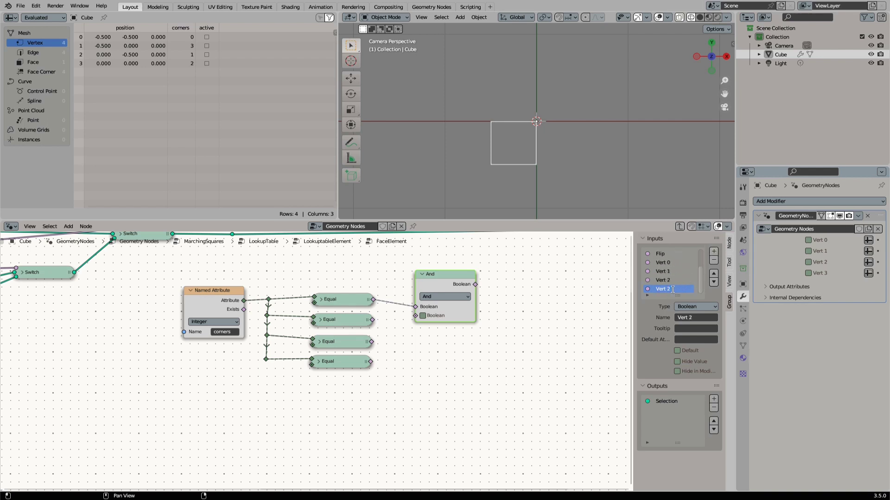
pyautogui.moveTo(413, 317); pyautogui.dragTo(278, 320)
pyautogui.write('input')
pyautogui.press('Down')
pyautogui.press('Down')
pyautogui.press('Down')
pyautogui.press('Down')
pyautogui.press('Return')
pyautogui.click(460, 307)
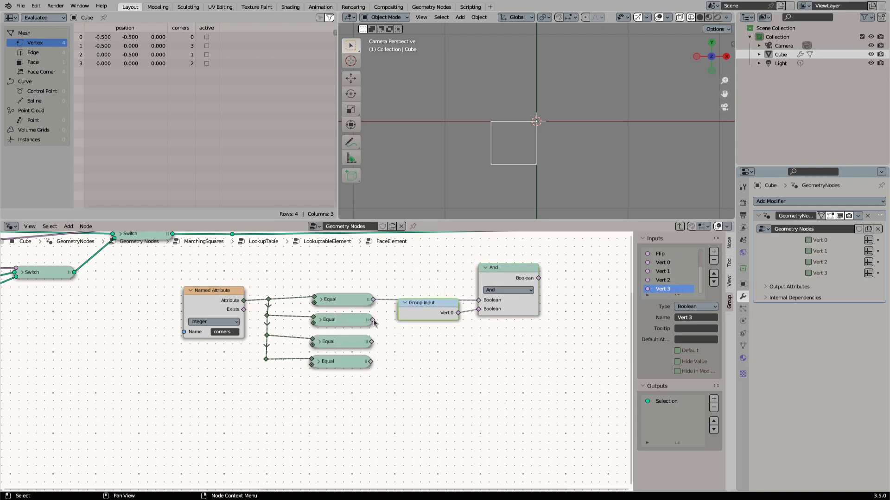
# Add a second And node for the second Equal result and collapse the first And node close above it.
pyautogui.moveTo(458, 313); pyautogui.dragTo(461, 338)
pyautogui.write('and')
pyautogui.press('Return')
pyautogui.click(475, 333)
pyautogui.click(493, 270)
pyautogui.press('h')
pyautogui.moveTo(493, 269); pyautogui.dragTo(494, 297)
# Connect a Vert 1 group input to the second And node and collapse both Group Input nodes.
pyautogui.moveTo(492, 330); pyautogui.dragTo(345, 341)
pyautogui.write('hvert 1')
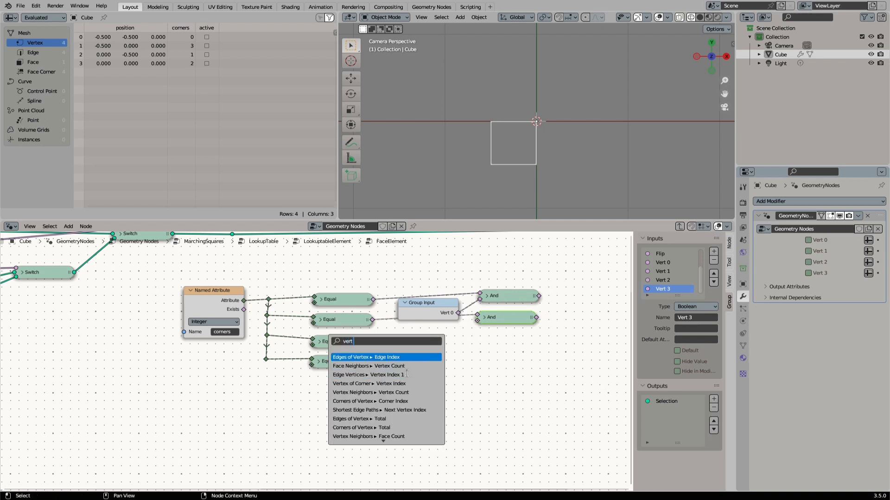
pyautogui.click(394, 374)
pyautogui.click(415, 356)
pyautogui.press('h')
pyautogui.click(417, 310)
pyautogui.press('h')
# Add a collapsed And node combining the third Equal result with a Vert 2 group input.
pyautogui.moveTo(372, 342); pyautogui.dragTo(325, 366)
pyautogui.write('and')
pyautogui.press('Return')
pyautogui.click(483, 346)
pyautogui.write('hvert 2')
pyautogui.click(385, 381)
pyautogui.click(410, 362)
# Add a collapsed And node combining the fourth Equal result with a Vert 3 group input.
pyautogui.write('hand')
pyautogui.press('Return')
pyautogui.click(481, 358)
pyautogui.write('hvert 3')
pyautogui.press('Return')
pyautogui.click(429, 369)
pyautogui.press('h')
# Combine the first two And results with an Or node and collapse it.
pyautogui.moveTo(537, 296); pyautogui.dragTo(379, 340, button='middle')
pyautogui.moveTo(382, 338); pyautogui.dragTo(436, 339)
pyautogui.write('or')
pyautogui.press('Return')
pyautogui.click(404, 328)
pyautogui.moveTo(379, 360); pyautogui.dragTo(406, 366)
pyautogui.press('h')
# Duplicate the Or node to combine the lower two And results, and once more to merge both Or outputs.
pyautogui.moveTo(415, 327); pyautogui.dragTo(408, 348)
pyautogui.hotkey('shift', 'd')
pyautogui.click(413, 387)
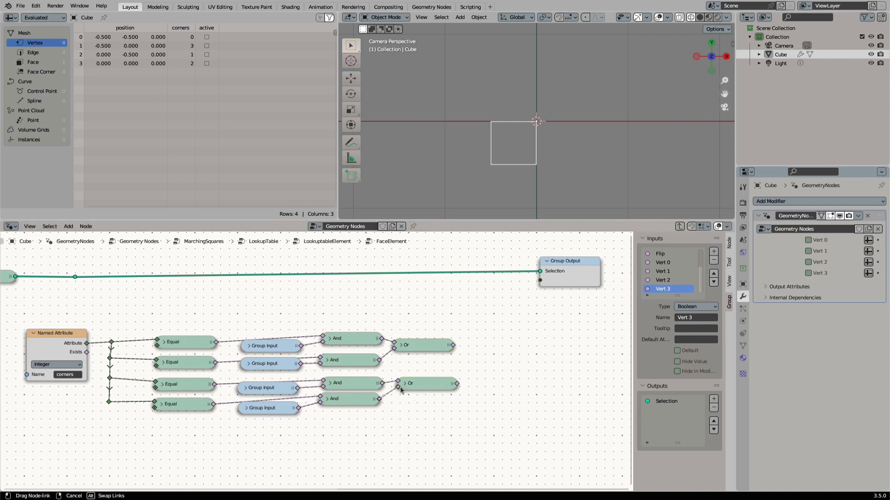
pyautogui.moveTo(405, 387); pyautogui.dragTo(423, 389)
pyautogui.hotkey('shift', 'd')
pyautogui.click(500, 362)
pyautogui.moveTo(453, 346); pyautogui.dragTo(471, 362)
# Insert a Point Delete Geometry node before the Group Output and connect the final Or result to its Selection.
pyautogui.moveTo(518, 352); pyautogui.dragTo(416, 370, button='middle')
pyautogui.moveTo(491, 294); pyautogui.dragTo(588, 292)
pyautogui.hotkey('shift', 'a')
pyautogui.write('sdel')
pyautogui.press('Return')
pyautogui.click(463, 263)
pyautogui.moveTo(463, 263); pyautogui.dragTo(397, 280, button='middle')
pyautogui.moveTo(500, 293); pyautogui.dragTo(537, 289)
pyautogui.moveTo(397, 286); pyautogui.dragTo(410, 282)
pyautogui.moveTo(362, 393); pyautogui.dragTo(387, 324)
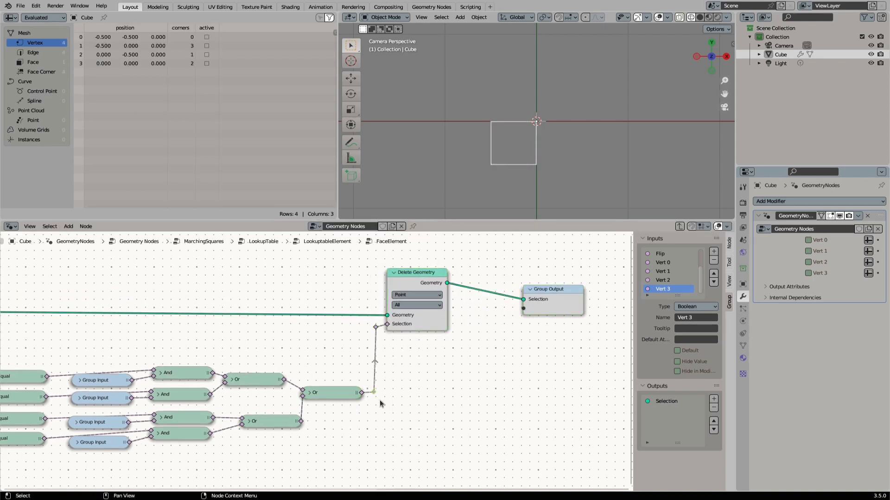
# Save the file and return to the parent LookuptableElement group.
pyautogui.scroll(-4, 370, 333)
pyautogui.moveTo(123, 335); pyautogui.dragTo(288, 326, button='middle')
pyautogui.hotkey('ctrl', 's')
pyautogui.hotkey('ctrl', 'Tab')
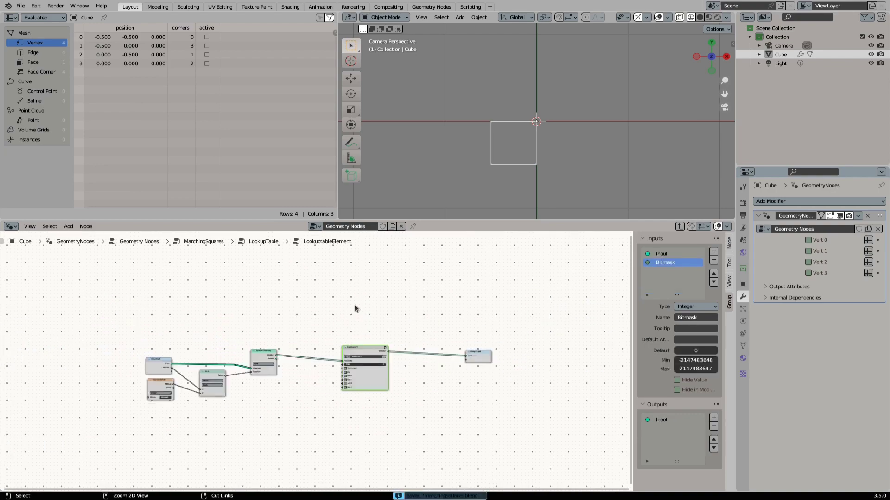
# Test the FaceElement node by stepping Face up to 3, toggling its Triangulation, Flip and Vert options, and restoring Face to 0.
pyautogui.scroll(4, 372, 343)
pyautogui.click(454, 368)
pyautogui.click(454, 368)
pyautogui.click(454, 368)
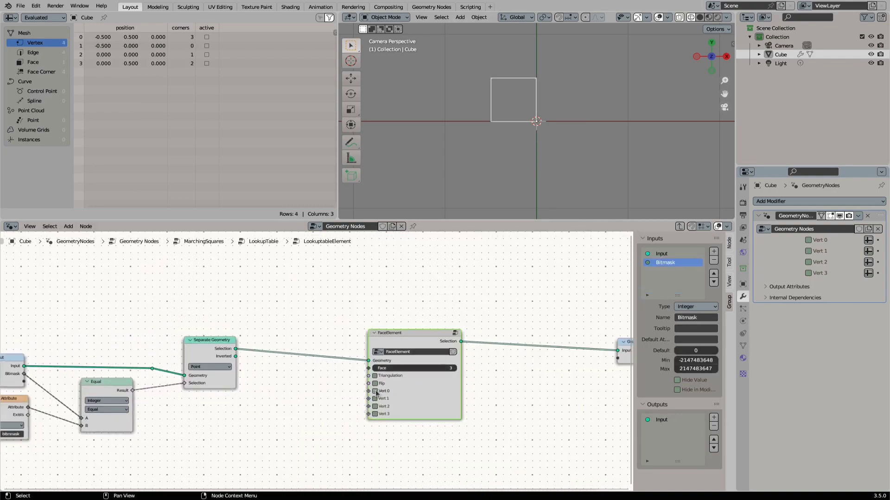
pyautogui.click(374, 376)
pyautogui.click(374, 384)
pyautogui.moveTo(376, 390); pyautogui.dragTo(375, 376)
pyautogui.click(375, 369)
pyautogui.click(375, 369)
pyautogui.click(375, 368)
# Stack three copies below the collapsed FaceElement node and connect Separate Geometry's Selection to each copy.
pyautogui.click(375, 333)
pyautogui.moveTo(405, 334); pyautogui.dragTo(410, 271)
pyautogui.hotkey('shift', 'd')
pyautogui.click(421, 306)
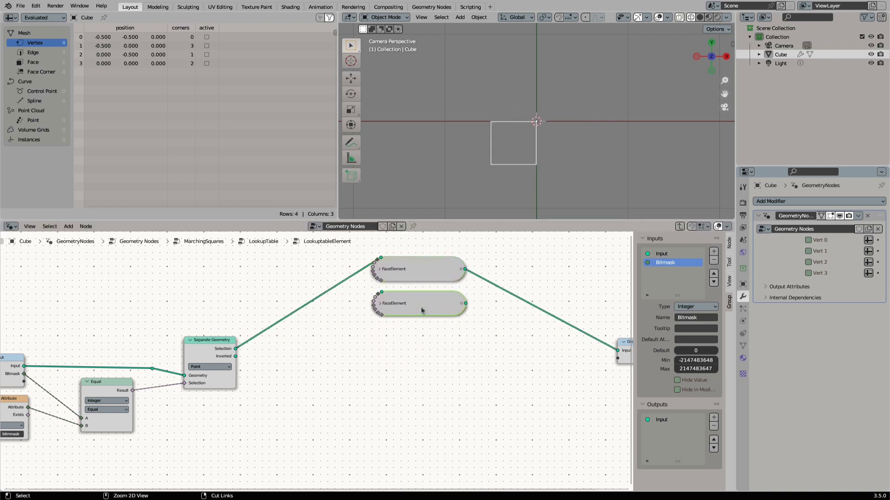
pyautogui.hotkey('shift', 'd')
pyautogui.click(419, 339)
pyautogui.hotkey('shift', 'd')
pyautogui.click(418, 374)
pyautogui.moveTo(236, 348); pyautogui.dragTo(381, 292)
pyautogui.moveTo(382, 325); pyautogui.dragTo(381, 361)
# Merge the four FaceElement outputs with a Join Geometry node and bundle their incoming geometry links through one reroute.
pyautogui.moveTo(519, 313); pyautogui.dragTo(418, 313, button='middle')
pyautogui.hotkey('shift', 'a')
pyautogui.write('s')
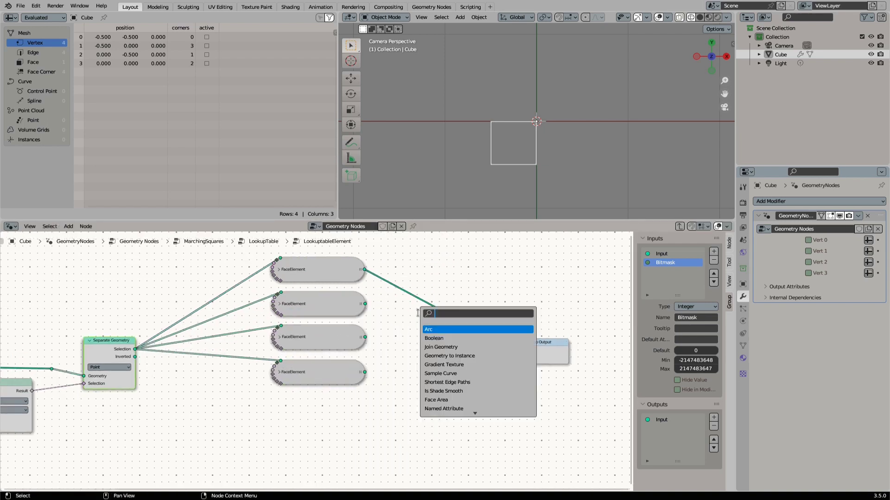
pyautogui.write('join')
pyautogui.press('Down')
pyautogui.press('Return')
pyautogui.click(418, 313)
pyautogui.moveTo(364, 304); pyautogui.dragTo(419, 329)
pyautogui.moveTo(364, 337); pyautogui.dragTo(419, 330)
pyautogui.moveTo(365, 372); pyautogui.dragTo(419, 331)
pyautogui.keyDown('shift'); pyautogui.moveTo(183, 304); pyautogui.dragTo(203, 384, button='right'); pyautogui.keyUp('shift')
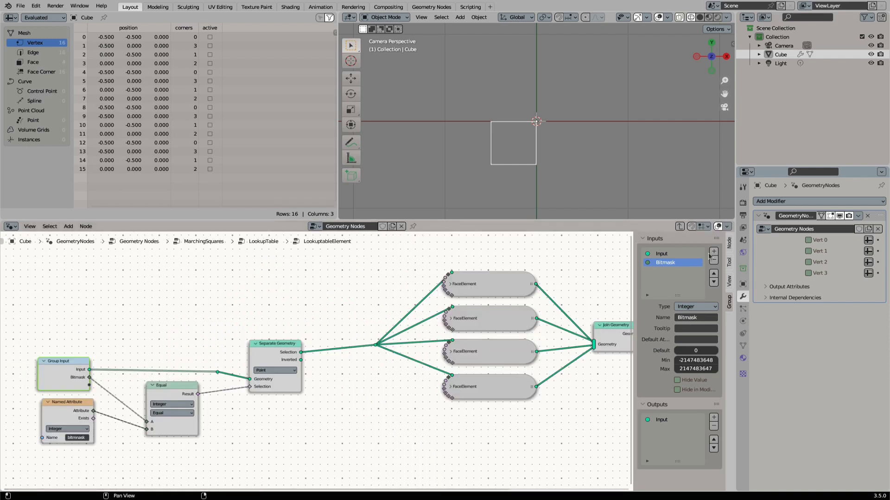
# Add a Boolean input named Flip to the LookuptableElement group.
pyautogui.click(711, 254)
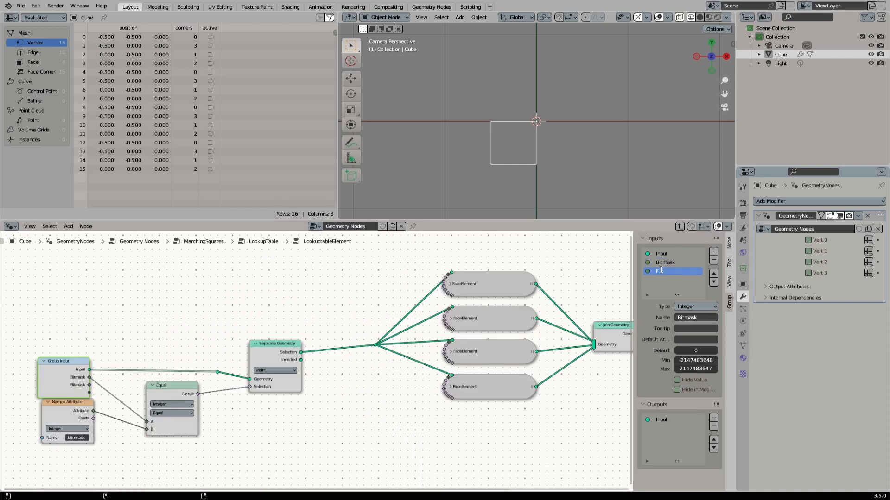
pyautogui.click(695, 306)
pyautogui.click(697, 317)
pyautogui.click(451, 285)
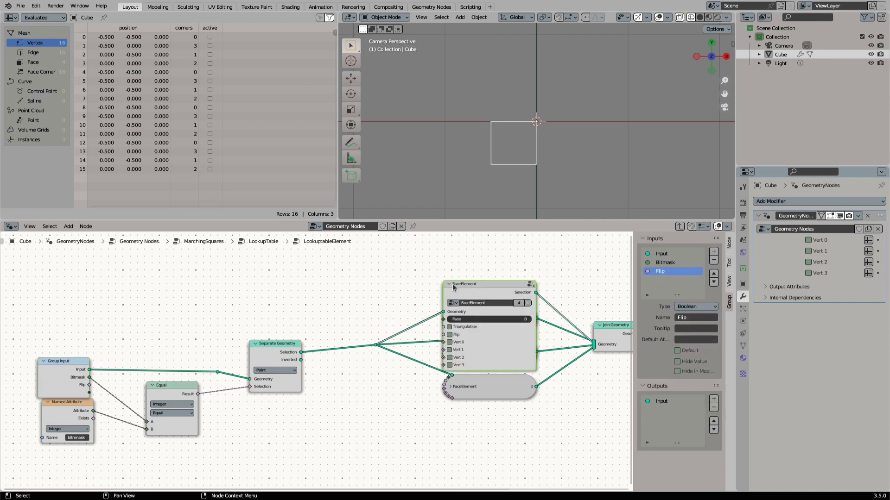
pyautogui.click(450, 285)
# Add four Boolean group inputs, each named Triangulation.
pyautogui.click(713, 251)
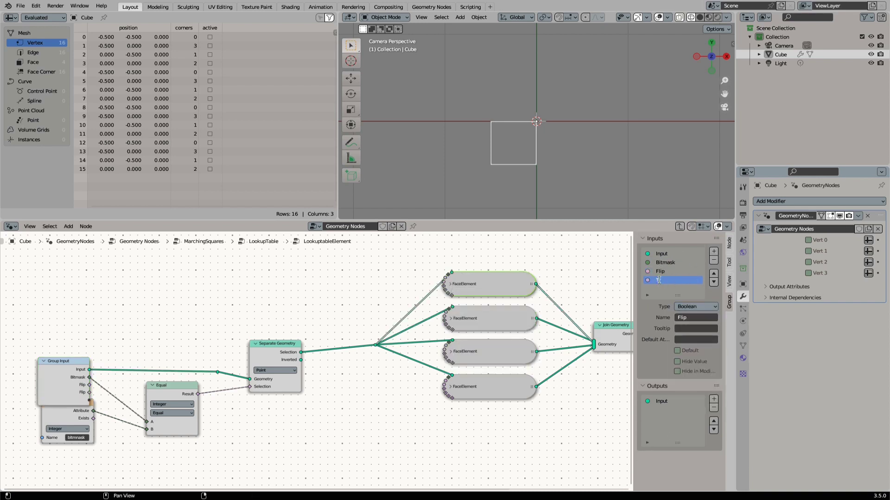
pyautogui.click(713, 251)
pyautogui.click(713, 251)
pyautogui.click(713, 252)
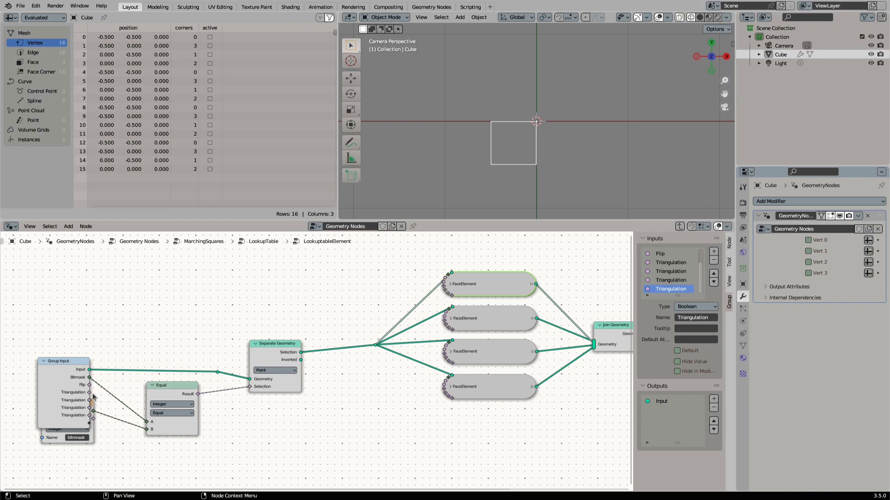
# Reorder the FaceElement group's inputs so that Flip comes before Triangulation, and return to the LookuptableElement group.
pyautogui.click(450, 284)
pyautogui.moveTo(91, 394); pyautogui.dragTo(447, 323)
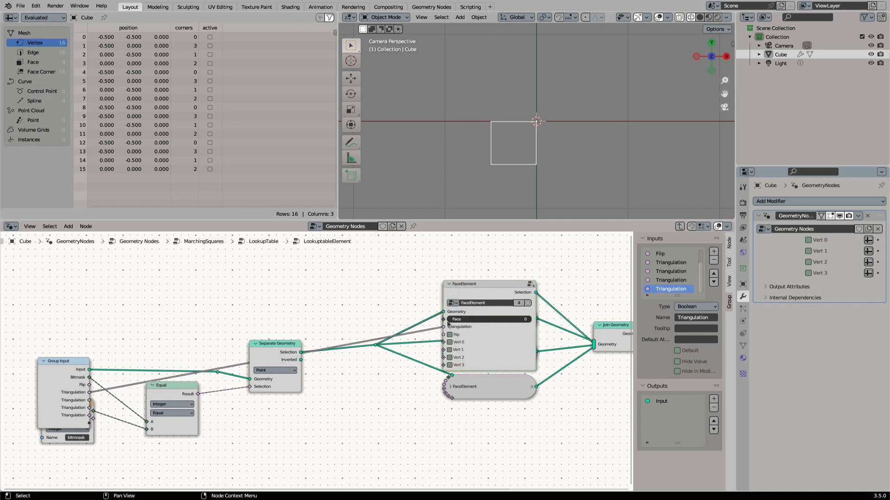
pyautogui.click(530, 284)
pyautogui.click(645, 272)
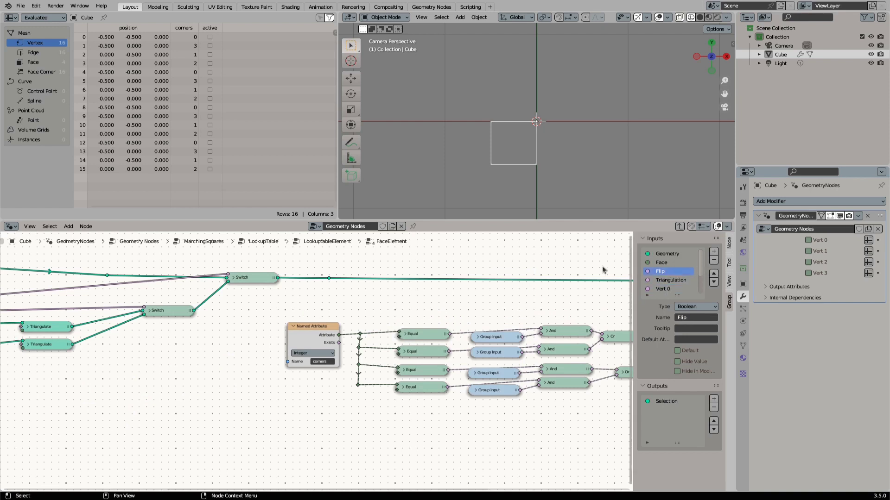
pyautogui.press('Tab')
# Add a second Group Input node in front of the four FaceElement nodes.
pyautogui.moveTo(90, 386); pyautogui.dragTo(445, 279)
pyautogui.keyDown('ctrl'); pyautogui.moveTo(332, 307); pyautogui.dragTo(334, 321, button='right'); pyautogui.keyUp('ctrl')
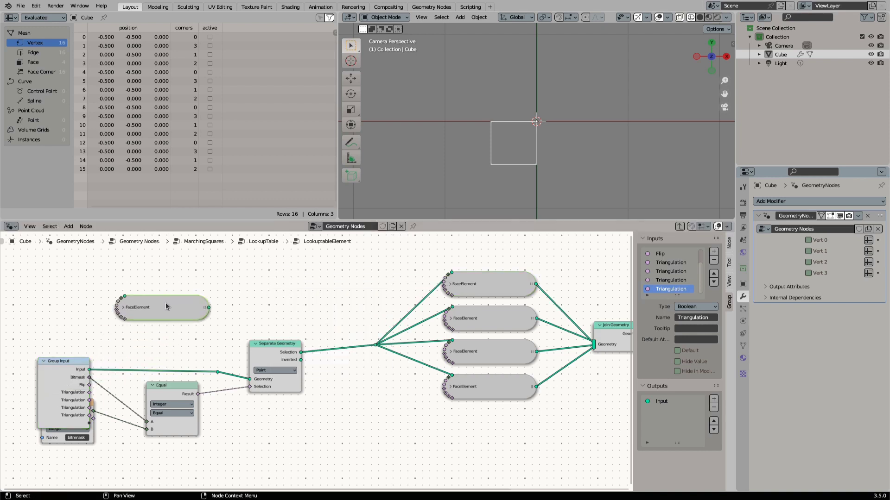
pyautogui.hotkey('shift', 'a')
pyautogui.write('gro')
pyautogui.press('Return')
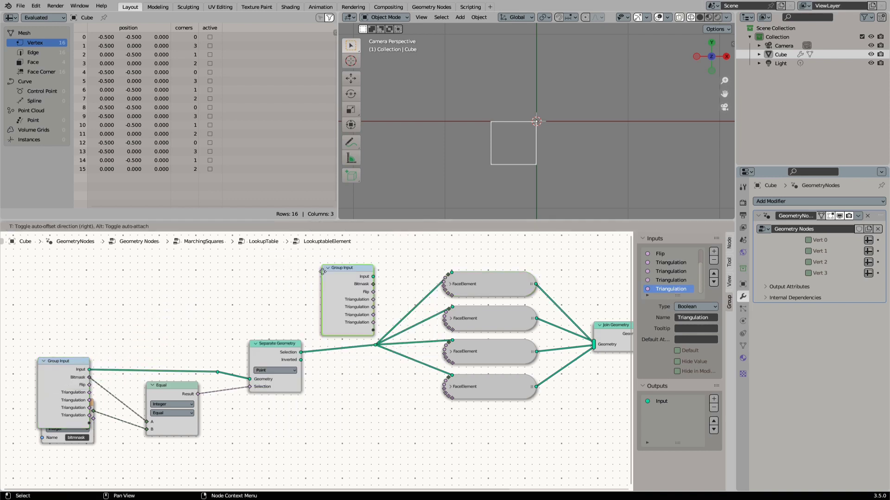
pyautogui.click(301, 267)
# Connect Flip through a reroute to all four FaceElement nodes and wire each Triangulation input to its own node.
pyautogui.moveTo(350, 288); pyautogui.dragTo(445, 381)
pyautogui.keyDown('shift'); pyautogui.moveTo(372, 317); pyautogui.dragTo(376, 280, button='right'); pyautogui.keyUp('shift')
pyautogui.press('g')
pyautogui.click(419, 278)
pyautogui.moveTo(351, 295); pyautogui.dragTo(443, 315)
pyautogui.moveTo(351, 310); pyautogui.dragTo(445, 383)
# Add the first set of corner Boolean group inputs, named Vert 0 to Vert 3.
pyautogui.click(714, 253)
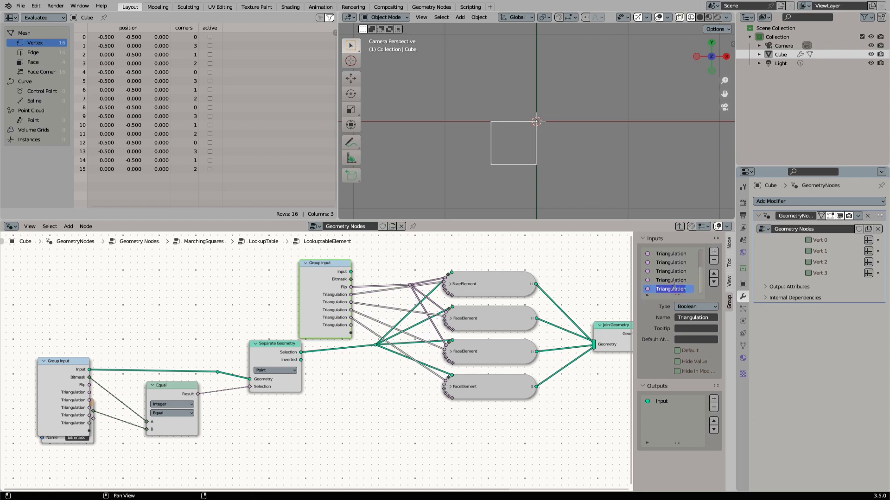
pyautogui.click(714, 253)
pyautogui.doubleClick(669, 290)
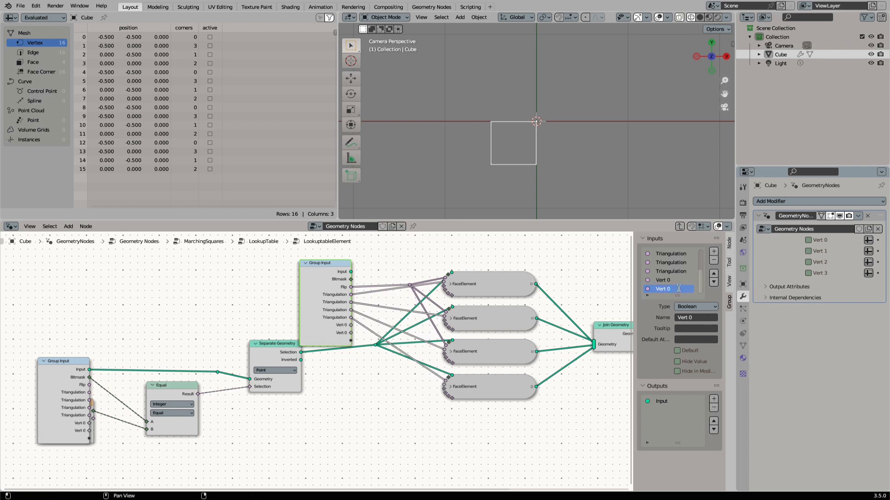
pyautogui.click(713, 252)
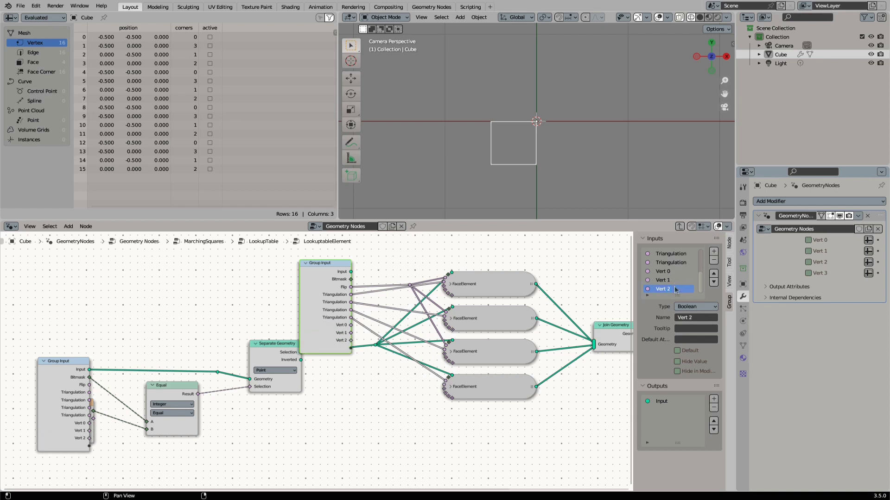
pyautogui.click(713, 252)
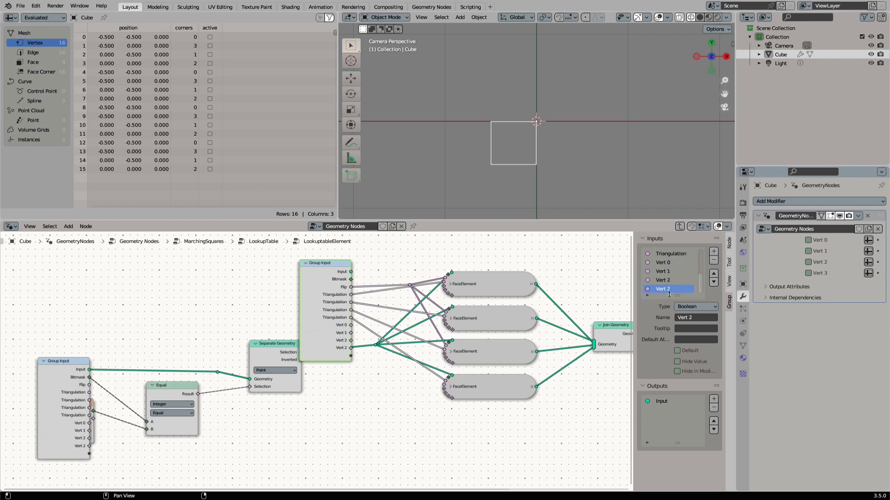
# Add a second set of Boolean group inputs named Vert 0 to Vert 3.
pyautogui.click(714, 252)
pyautogui.doubleClick(678, 289)
pyautogui.click(713, 253)
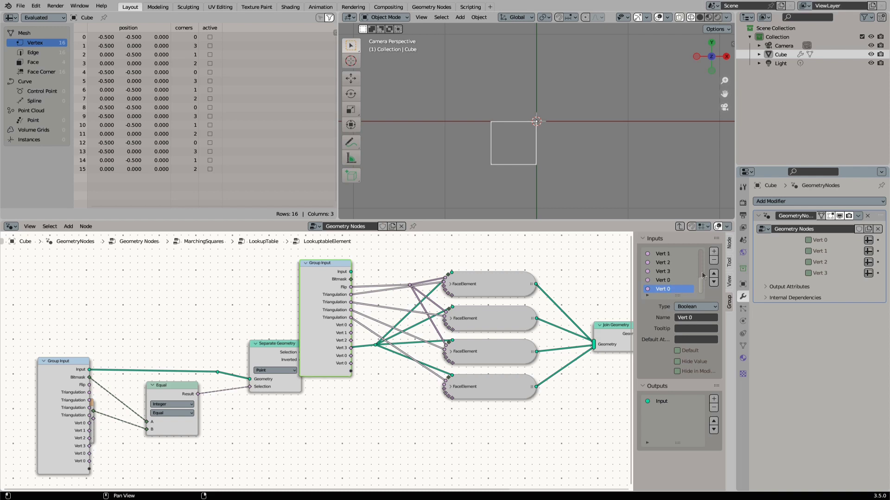
pyautogui.click(714, 252)
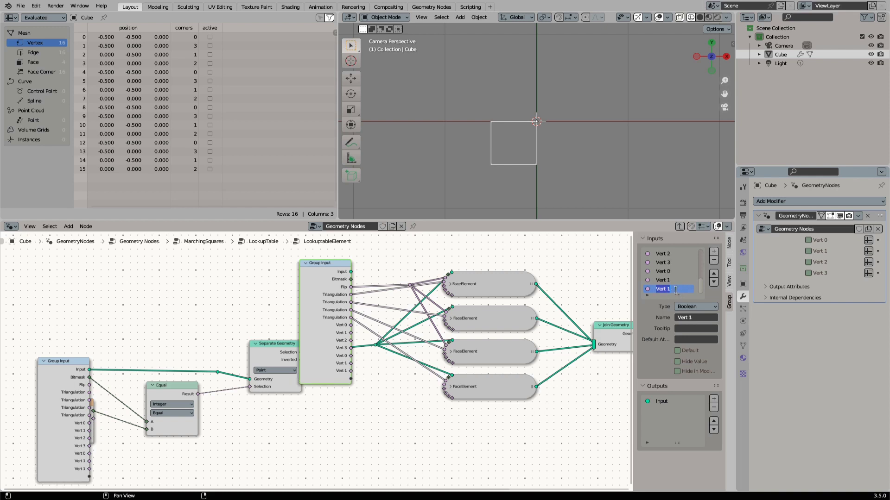
pyautogui.click(714, 252)
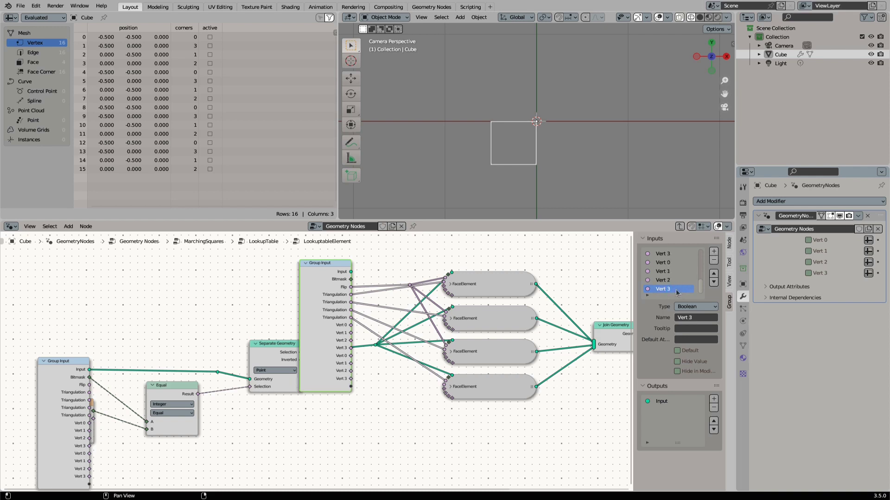
# Add a third set of Boolean group inputs named Vert 0 to Vert 3.
pyautogui.click(714, 252)
pyautogui.click(713, 252)
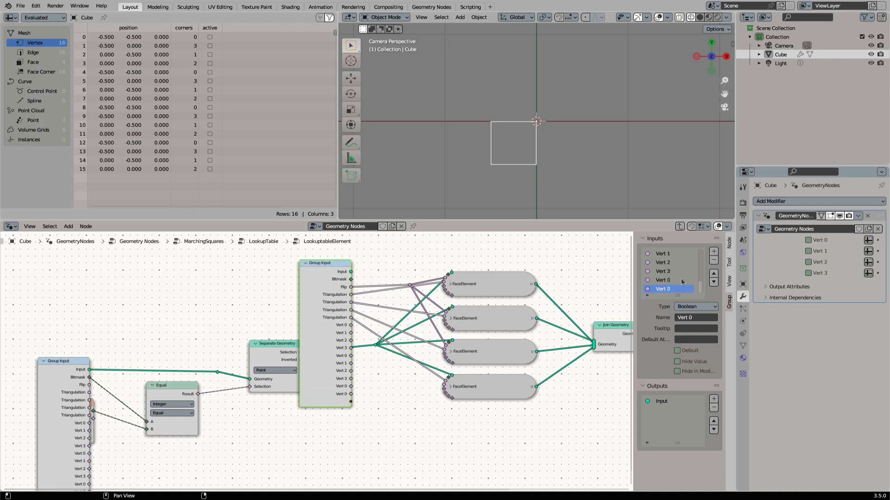
pyautogui.click(713, 252)
pyautogui.click(713, 252)
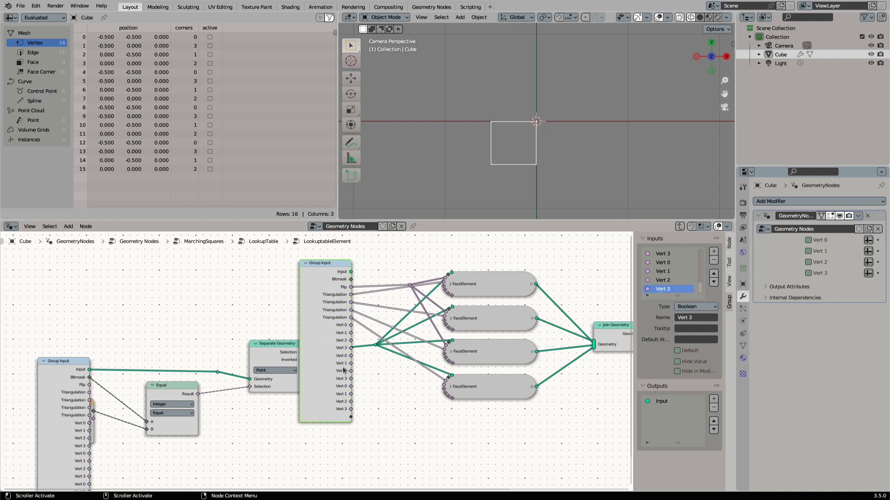
# Add a fourth set of Boolean group inputs named Vert 0 to Vert 3.
pyautogui.click(714, 252)
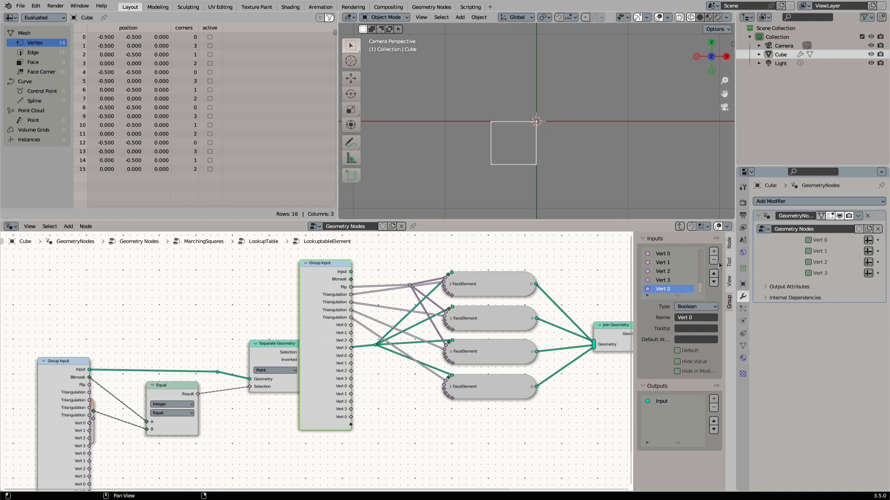
pyautogui.click(713, 252)
pyautogui.doubleClick(669, 288)
pyautogui.click(713, 252)
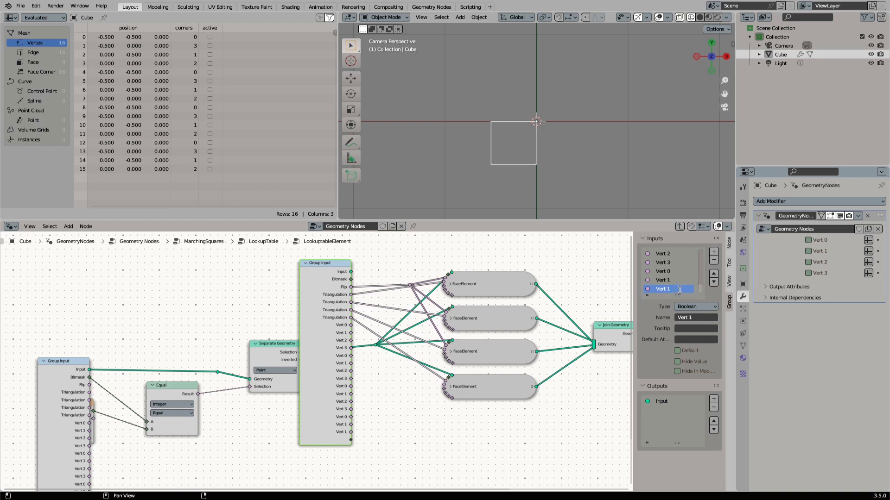
pyautogui.click(714, 252)
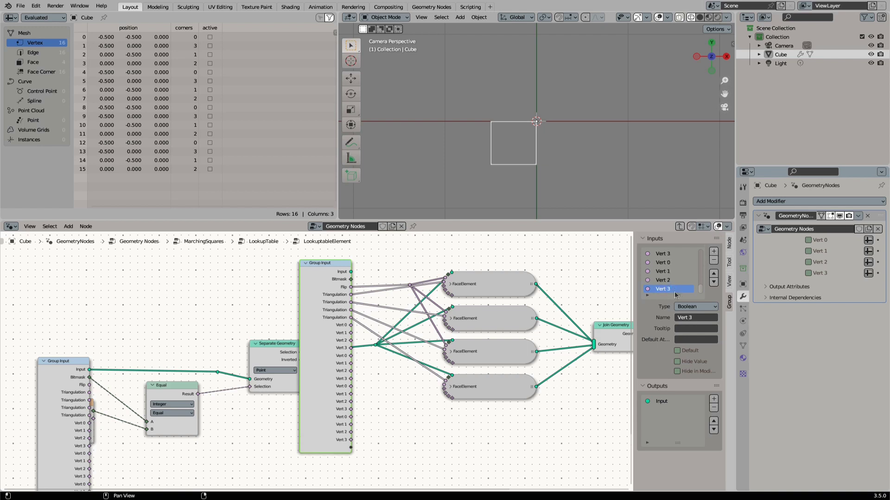
# Connect each set of Vert group inputs to the corner inputs of its own FaceElement node.
pyautogui.moveTo(350, 323)
pyautogui.mouseDown()
pyautogui.moveTo(439, 288)
pyautogui.moveTo(436, 295)
pyautogui.moveTo(450, 299)
pyautogui.moveTo(447, 324)
pyautogui.moveTo(390, 364)
pyautogui.moveTo(452, 331)
pyautogui.mouseUp()
pyautogui.moveTo(350, 387); pyautogui.dragTo(446, 358)
pyautogui.moveTo(351, 402); pyautogui.dragTo(446, 393)
pyautogui.moveTo(351, 417); pyautogui.dragTo(448, 397)
pyautogui.moveTo(351, 440); pyautogui.dragTo(452, 399)
# Set the Face value of the fourth, third and second FaceElement nodes to 3, 2 and 1, and save the file.
pyautogui.click(450, 387)
pyautogui.click(506, 422)
pyautogui.click(451, 351)
pyautogui.click(499, 387)
pyautogui.write('2')
pyautogui.click(450, 352)
pyautogui.click(450, 387)
pyautogui.click(450, 318)
pyautogui.click(499, 353)
pyautogui.write('1')
pyautogui.click(450, 319)
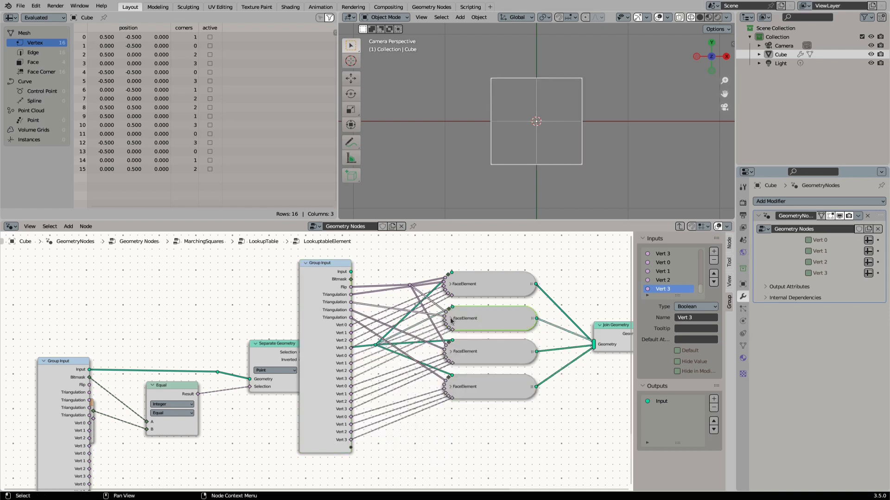
pyautogui.hotkey('ctrl', 's')
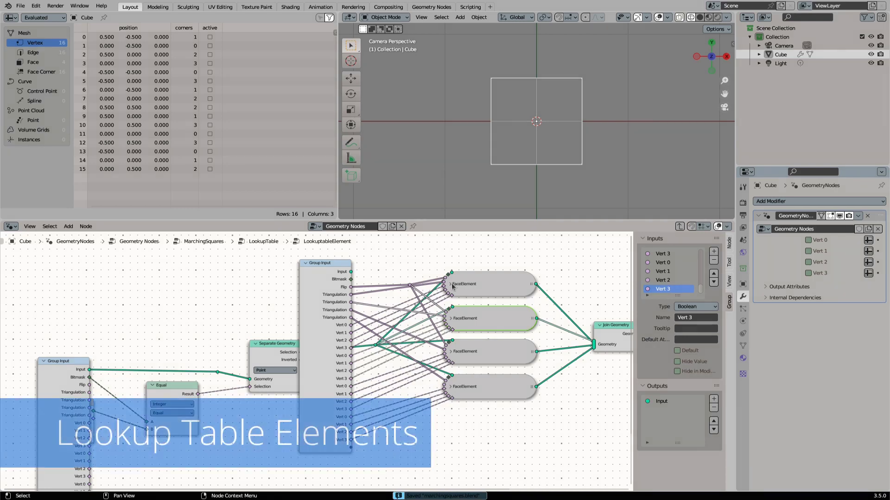
# Check the FaceElement nodes, space out Separate Geometry and Group Input, save the file and return to the LookupTable group.
pyautogui.click(450, 318)
pyautogui.click(450, 319)
pyautogui.click(449, 351)
pyautogui.click(449, 351)
pyautogui.moveTo(276, 347); pyautogui.dragTo(266, 344)
pyautogui.scroll(-5, 279, 341)
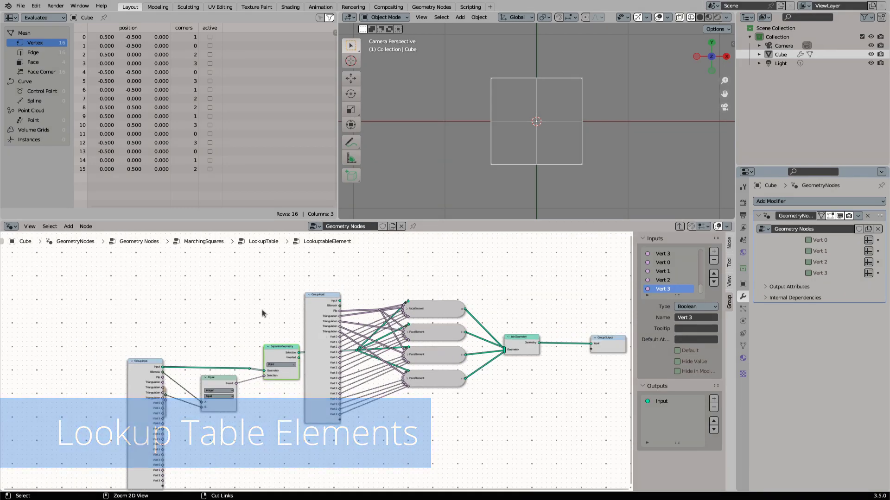
pyautogui.moveTo(137, 368); pyautogui.dragTo(99, 367)
pyautogui.hotkey('ctrl', 's')
pyautogui.press('Tab')
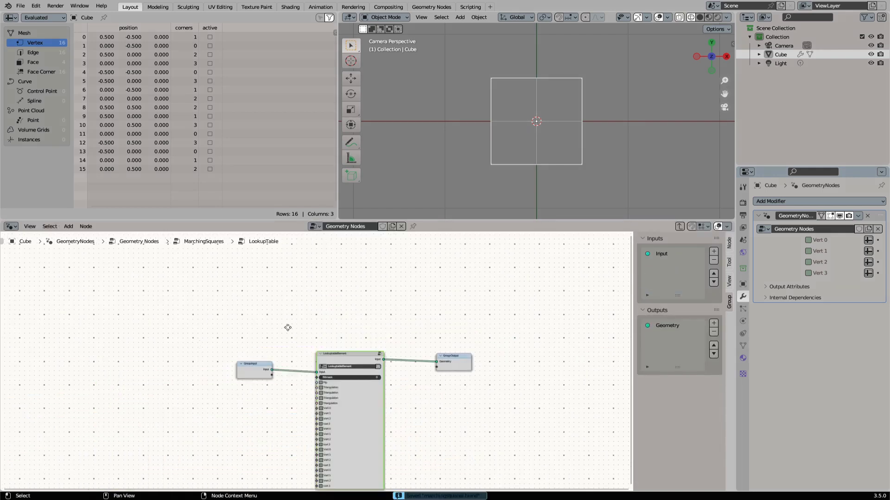
# Spread the Group Input, LookuptableElement and Group Output nodes apart in the LookupTable group.
pyautogui.scroll(2, 353, 319)
pyautogui.moveTo(319, 349); pyautogui.dragTo(322, 334, button='middle')
pyautogui.moveTo(340, 362)
pyautogui.mouseDown()
pyautogui.moveTo(339, 470)
pyautogui.moveTo(339, 362)
pyautogui.mouseUp()
pyautogui.moveTo(255, 346); pyautogui.dragTo(245, 384, button='middle')
pyautogui.moveTo(236, 353); pyautogui.dragTo(124, 354)
pyautogui.moveTo(519, 330); pyautogui.dragTo(568, 330)
pyautogui.moveTo(335, 330); pyautogui.dragTo(303, 329)
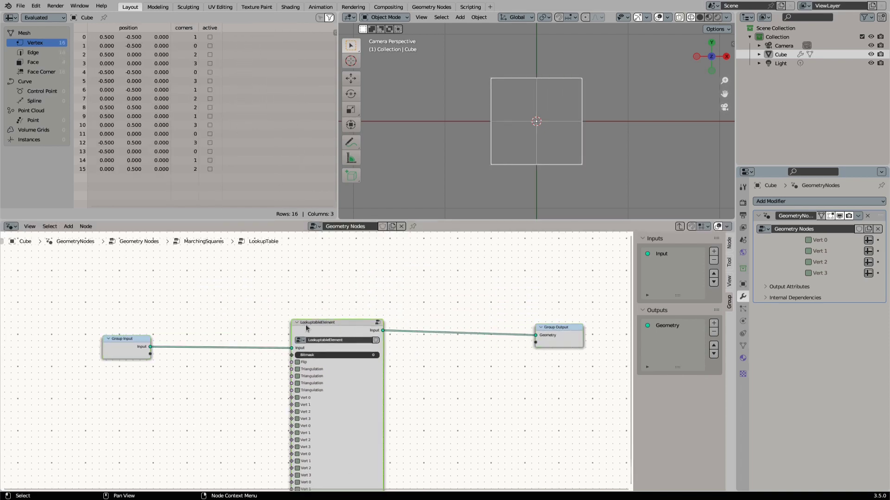
pyautogui.scroll(-2, 306, 328)
pyautogui.scroll(1, 297, 331)
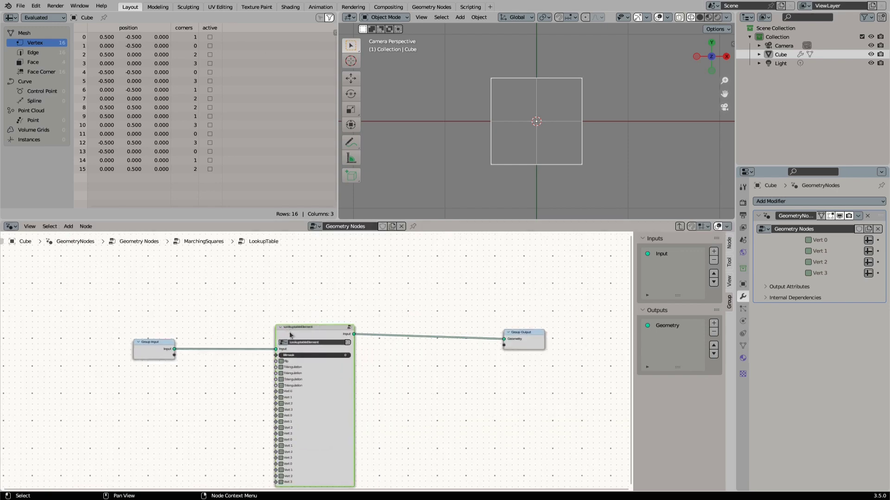
# Copy the LookuptableElement node, place the copy directly below the original and set its Bitmask to 1.
pyautogui.hotkey('ctrl', 'c')
pyautogui.hotkey('ctrl', 'v')
pyautogui.moveTo(291, 335); pyautogui.dragTo(419, 447)
pyautogui.moveTo(420, 447); pyautogui.dragTo(470, 369, button='middle')
pyautogui.moveTo(451, 291); pyautogui.dragTo(349, 427)
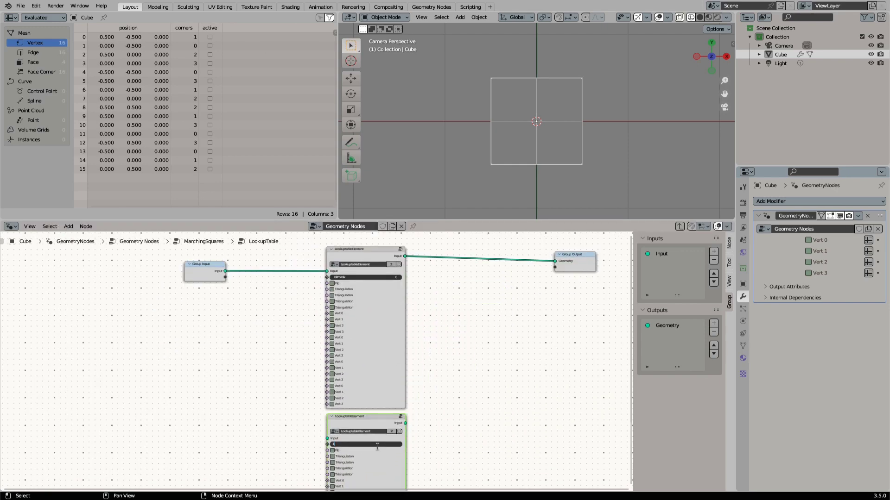
# Move Group Input farther out and route its geometry through a reroute into the second LookuptableElement.
pyautogui.moveTo(206, 277); pyautogui.dragTo(140, 278)
pyautogui.keyDown('shift'); pyautogui.moveTo(217, 262); pyautogui.dragTo(214, 282, button='right'); pyautogui.keyUp('shift')
pyautogui.moveTo(215, 272); pyautogui.dragTo(327, 439)
pyautogui.keyDown('shift'); pyautogui.moveTo(288, 330); pyautogui.dragTo(248, 384, button='right'); pyautogui.keyUp('shift')
pyautogui.press('g')
pyautogui.click(195, 456)
# Insert a Join Geometry node before Group Output and connect the second LookuptableElement to it through a reroute.
pyautogui.moveTo(473, 321); pyautogui.dragTo(368, 324, button='middle')
pyautogui.hotkey('shift', 'a')
pyautogui.click(368, 324)
pyautogui.write('join g')
pyautogui.press('Return')
pyautogui.click(399, 255)
pyautogui.moveTo(300, 426); pyautogui.dragTo(398, 272)
pyautogui.keyDown('shift'); pyautogui.moveTo(315, 361); pyautogui.dragTo(356, 382, button='right'); pyautogui.keyUp('shift')
pyautogui.press('g')
pyautogui.click(385, 434)
pyautogui.scroll(-1, 317, 353)
# On the Bitmask 1 element, enable Flip, the first Triangulation and every Vert input in the last three sets.
pyautogui.moveTo(317, 352); pyautogui.dragTo(353, 285, button='middle')
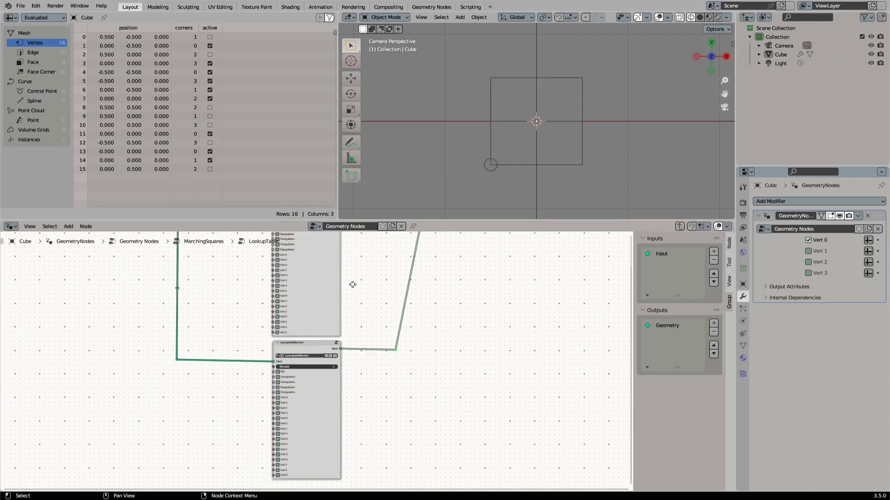
pyautogui.scroll(2, 293, 365)
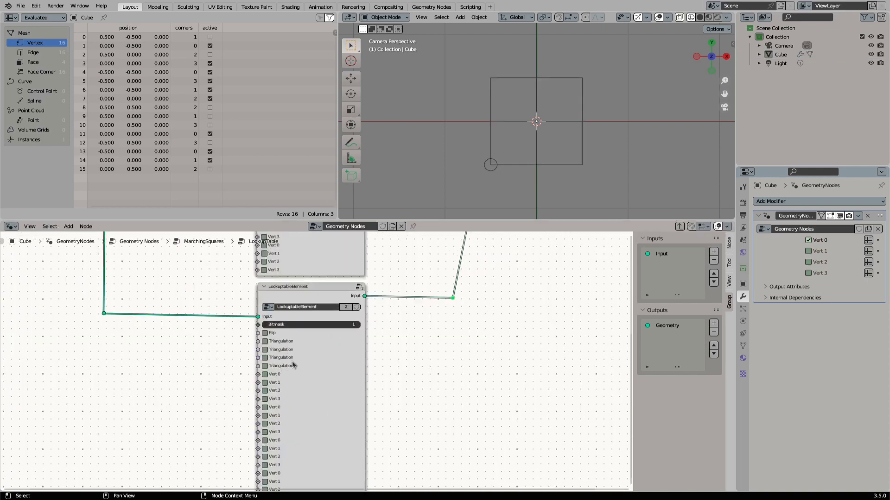
pyautogui.moveTo(351, 142)
pyautogui.mouseDown()
pyautogui.moveTo(393, 145)
pyautogui.moveTo(394, 200)
pyautogui.mouseUp()
pyautogui.click(265, 333)
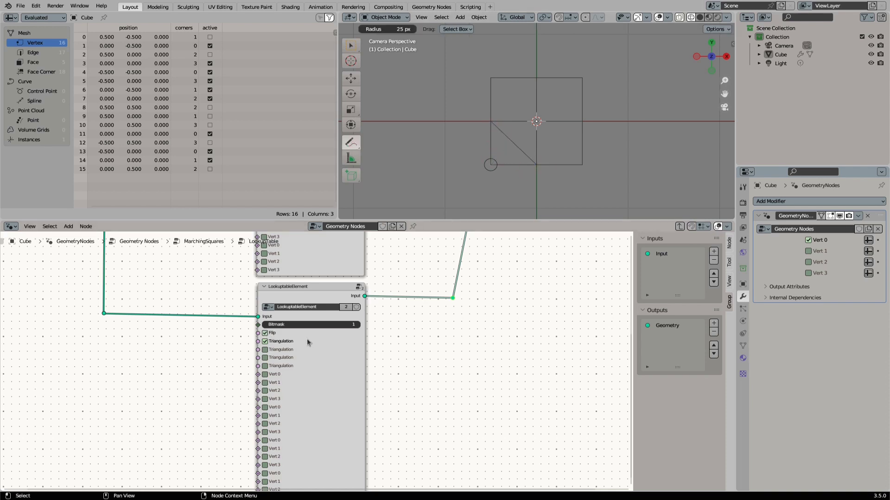
pyautogui.scroll(-3, 299, 345)
pyautogui.moveTo(293, 460); pyautogui.dragTo(294, 374)
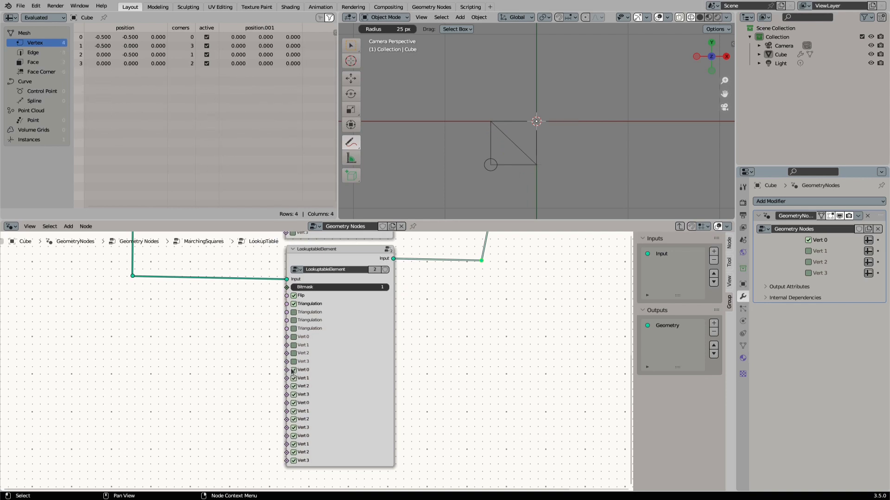
# Erase the annotation around the 3D cursor, hide the viewport overlays and return to the selection tool.
pyautogui.click(658, 17)
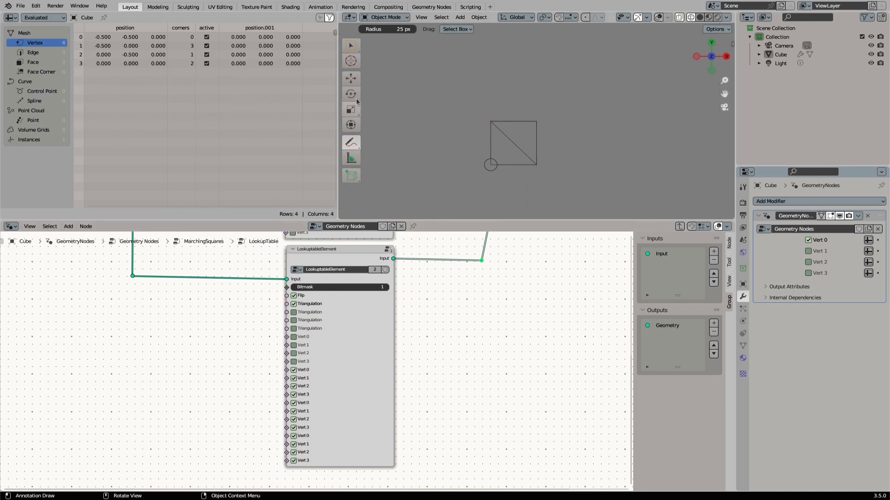
pyautogui.click(350, 144)
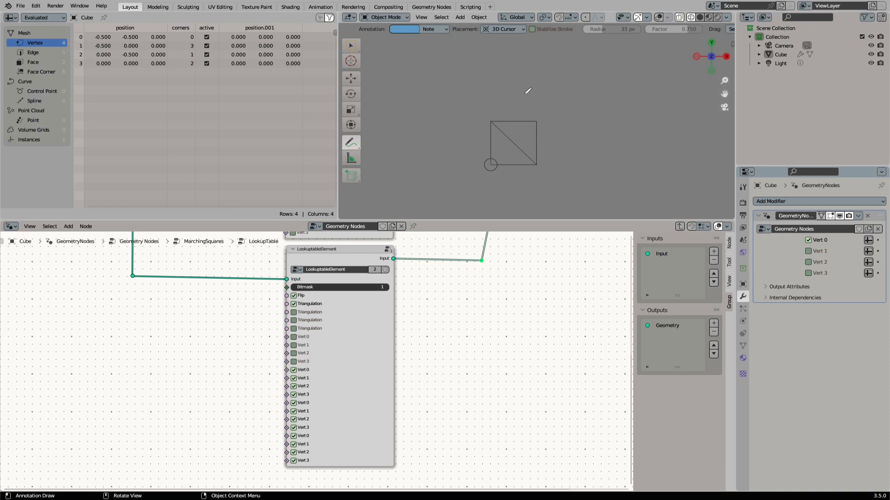
pyautogui.click(660, 17)
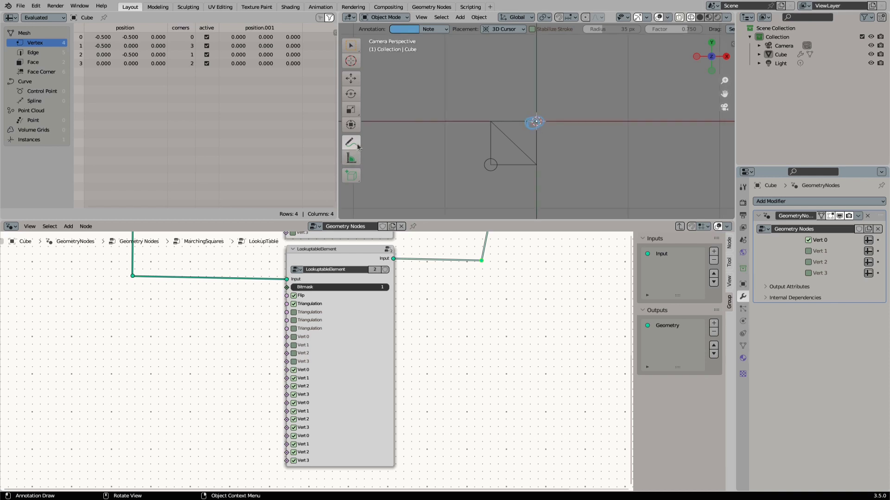
pyautogui.moveTo(357, 148); pyautogui.dragTo(378, 200)
pyautogui.moveTo(519, 130); pyautogui.dragTo(534, 132)
pyautogui.click(658, 17)
pyautogui.click(351, 45)
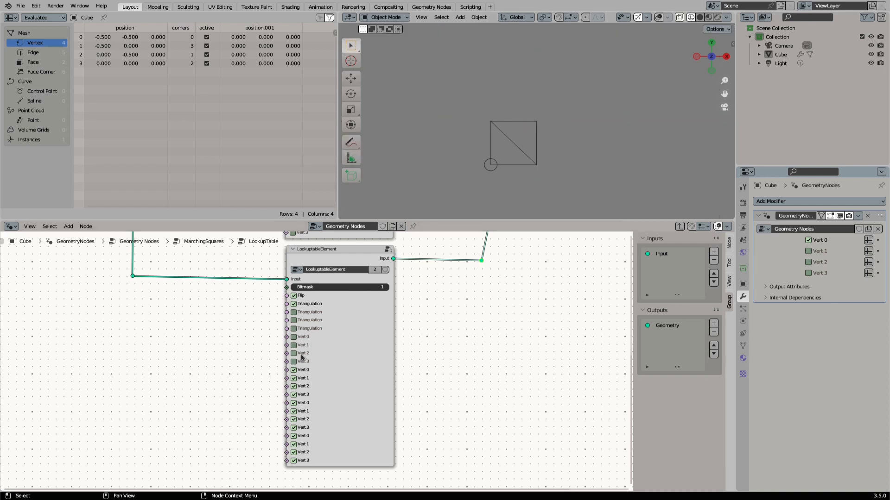
# Enable Vert 2 in the first set of the Bitmask 1 element and save the file.
pyautogui.click(298, 355)
pyautogui.click(298, 355)
pyautogui.click(297, 355)
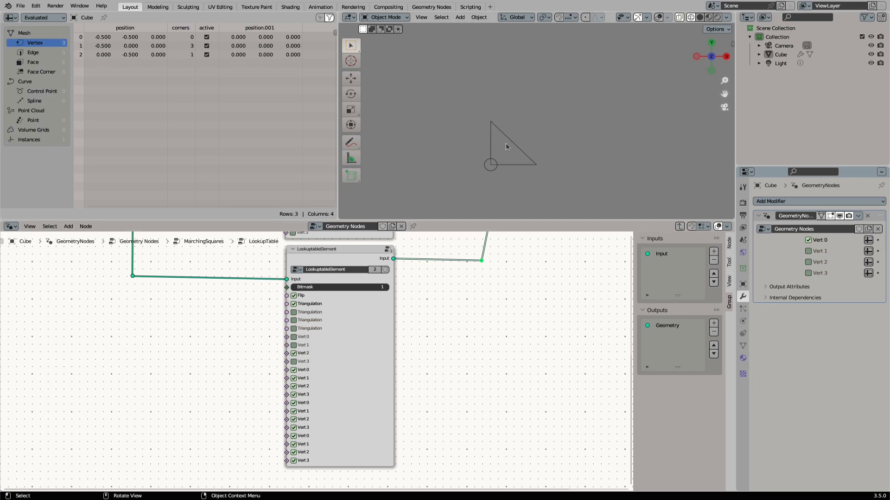
pyautogui.hotkey('ctrl', 's')
# Paste another LookuptableElement node below the Bitmask 1 element.
pyautogui.scroll(-7, 408, 296)
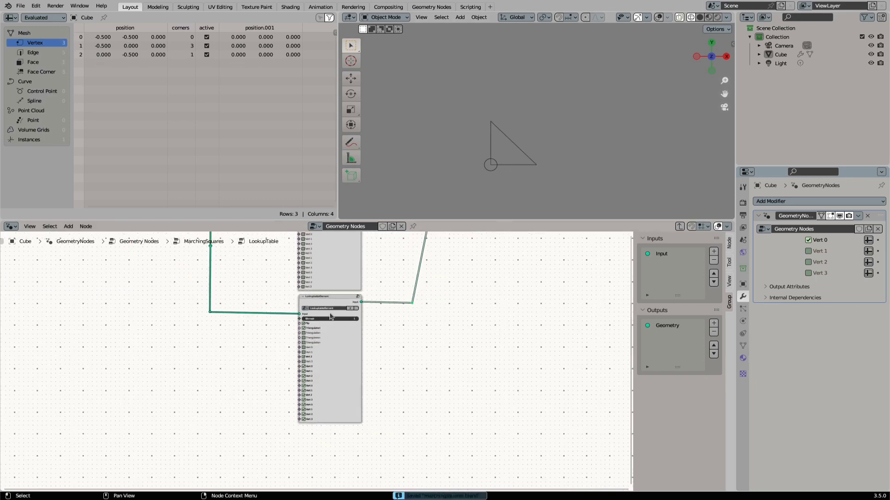
pyautogui.hotkey('ctrl', 'v')
pyautogui.press('g')
pyautogui.click(299, 466)
pyautogui.click(331, 450)
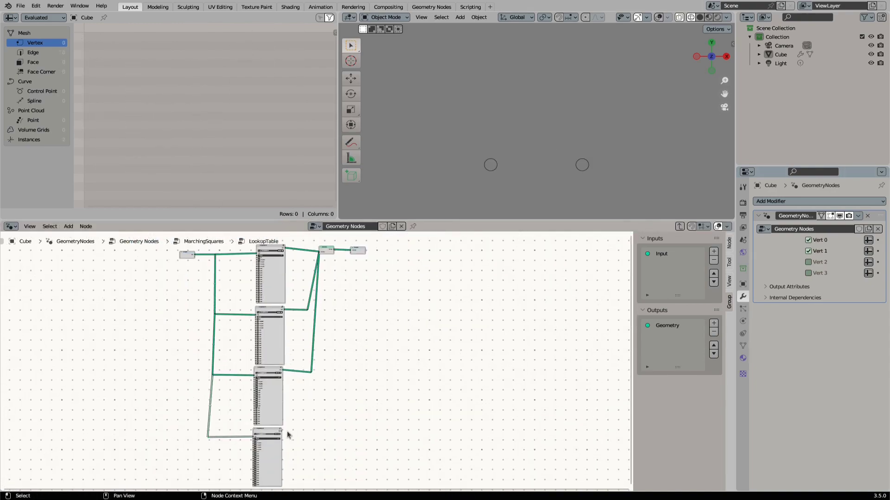
# Connect the fourth LookuptableElement to Join Geometry, set its Bitmask to 3 and toggle the Vert inputs of its unused faces.
pyautogui.moveTo(280, 431); pyautogui.dragTo(320, 252)
pyautogui.scroll(6, 273, 451)
pyautogui.scroll(2, 277, 382)
pyautogui.doubleClick(338, 272)
pyautogui.write('3')
pyautogui.moveTo(291, 389); pyautogui.dragTo(292, 447)
pyautogui.moveTo(299, 240)
pyautogui.mouseDown()
pyautogui.moveTo(298, 260)
pyautogui.moveTo(304, 243)
pyautogui.mouseUp()
# Duplicate the element as a fifth LookuptableElement, feed it through a new reroute and connect its output to Join Geometry.
pyautogui.scroll(-3, 340, 299)
pyautogui.hotkey('ctrl', 'shift', 'd')
pyautogui.click(355, 399)
pyautogui.keyDown('shift'); pyautogui.moveTo(273, 351); pyautogui.dragTo(188, 381, button='right'); pyautogui.keyUp('shift')
pyautogui.moveTo(270, 351); pyautogui.dragTo(194, 396)
pyautogui.scroll(-3, 273, 380)
pyautogui.hotkey('ctrl', 'space')
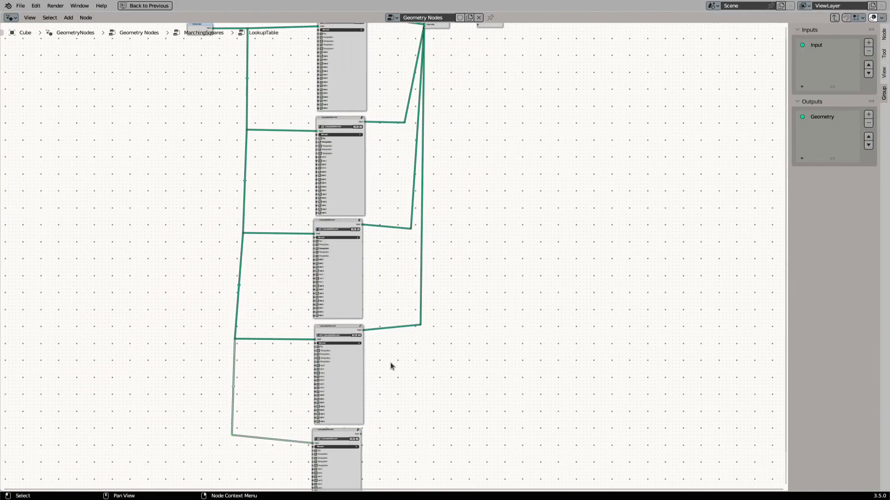
pyautogui.moveTo(365, 408); pyautogui.dragTo(419, 59)
pyautogui.scroll(7, 367, 445)
pyautogui.click(355, 343)
# Leave only Vert 2 active on the modifier and toggle the Vert inputs of the fifth element to match that corner.
pyautogui.hotkey('ctrl', 'space')
pyautogui.moveTo(808, 240); pyautogui.dragTo(808, 251)
pyautogui.click(808, 263)
pyautogui.moveTo(371, 357); pyautogui.dragTo(371, 420)
pyautogui.click(370, 286)
pyautogui.moveTo(373, 292); pyautogui.dragTo(371, 348)
pyautogui.moveTo(370, 392); pyautogui.dragTo(370, 419)
pyautogui.moveTo(369, 259); pyautogui.dragTo(360, 327, button='middle')
pyautogui.click(361, 309)
pyautogui.click(361, 335)
pyautogui.moveTo(362, 399); pyautogui.dragTo(363, 348, button='middle')
pyautogui.click(364, 401)
# Activate Vert 0 on the modifier, duplicate a sixth LookuptableElement below and wire it to the input reroutes and Join Geometry.
pyautogui.click(808, 240)
pyautogui.scroll(-9, 449, 308)
pyautogui.hotkey('ctrl', 'space')
pyautogui.hotkey('shift', 'd')
pyautogui.click(399, 343)
pyautogui.scroll(6, 396, 343)
pyautogui.moveTo(297, 141); pyautogui.dragTo(423, 322)
pyautogui.scroll(-5, 274, 319)
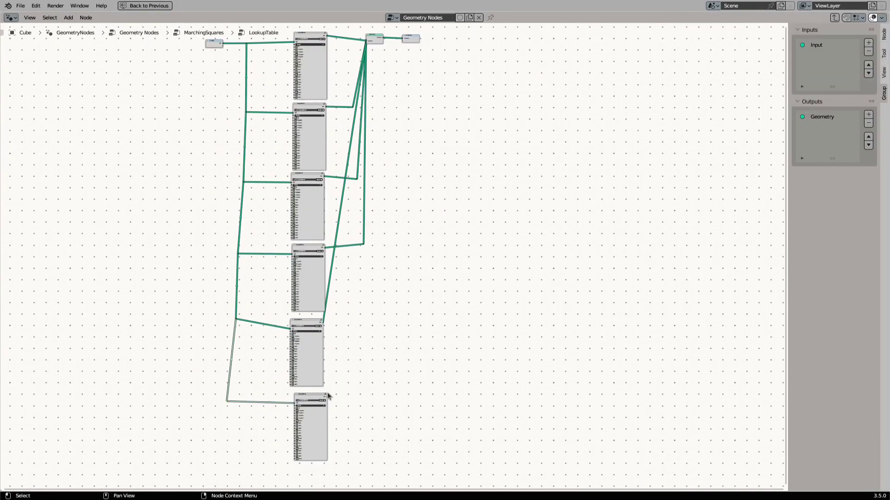
pyautogui.moveTo(326, 397); pyautogui.dragTo(366, 41)
# Collapse the finished LookuptableElement nodes and stack them more compactly.
pyautogui.click(297, 34)
pyautogui.click(295, 104)
pyautogui.moveTo(222, 278); pyautogui.dragTo(388, 233)
pyautogui.press('g')
pyautogui.click(296, 120)
pyautogui.click(295, 141)
pyautogui.scroll(6, 296, 158)
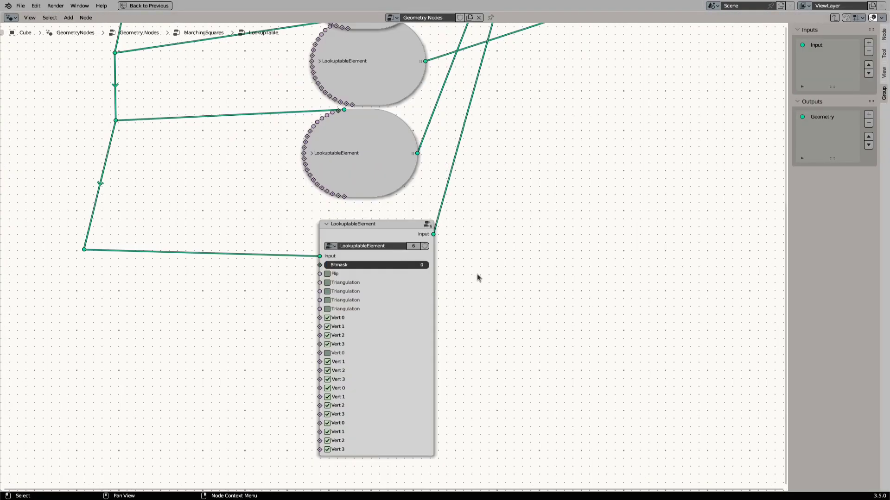
# Toggle the Vert inputs of the sixth LookuptableElement to match the active corners.
pyautogui.hotkey('ctrl', 'space')
pyautogui.moveTo(287, 438); pyautogui.dragTo(286, 417)
pyautogui.click(287, 389)
pyautogui.moveTo(287, 361); pyautogui.dragTo(286, 382)
pyautogui.click(286, 257)
# Toggle Vert 0 and Vert 1 on the modifier, duplicate the LookuptableElement node and save the file.
pyautogui.click(808, 240)
pyautogui.click(808, 251)
pyautogui.hotkey('shift', 'd')
pyautogui.hotkey('ctrl', 's')
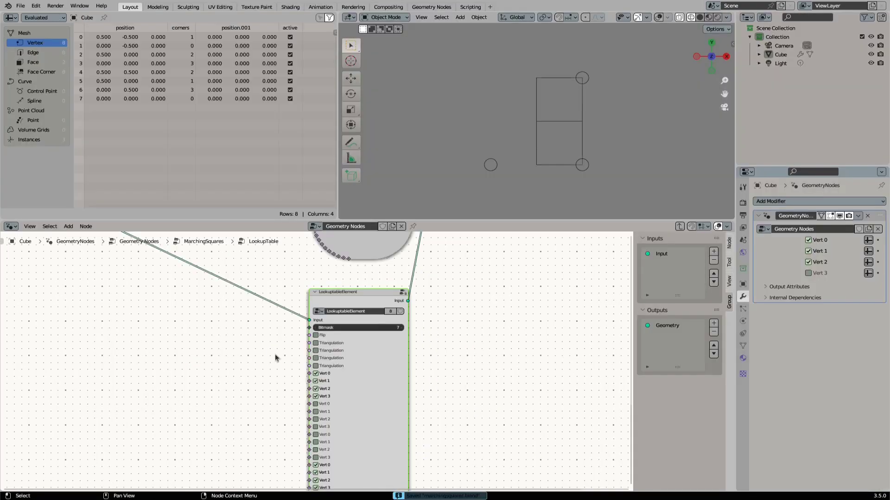
# On the Bitmask 7 element, enable Flip and the fourth Triangulation and disable all Vert inputs in the fourth set.
pyautogui.click(329, 424)
pyautogui.click(328, 324)
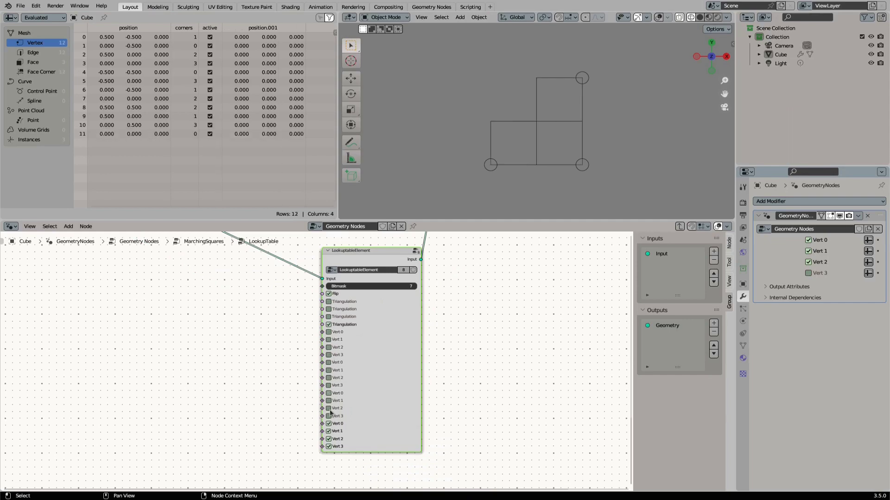
pyautogui.moveTo(329, 424); pyautogui.dragTo(328, 447)
# Inside the LookuptableElement group, connect the fourth Triangulation input to the fourth FaceElement's Triangulation and return to LookupTable.
pyautogui.press('Tab')
pyautogui.scroll(3, 331, 329)
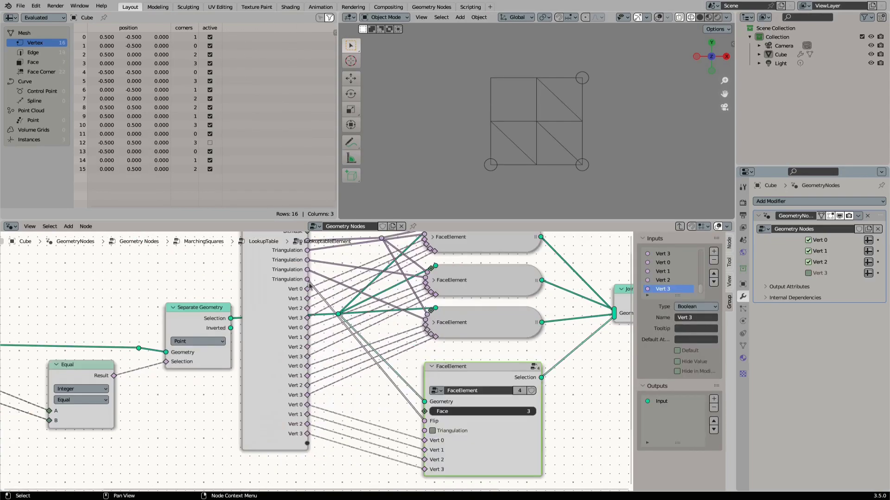
pyautogui.moveTo(417, 408); pyautogui.dragTo(417, 423, button='middle')
pyautogui.moveTo(308, 292); pyautogui.dragTo(426, 447)
pyautogui.press('Tab')
# On the Bitmask 7 element, disable Flip and enable Vert 3 in the fourth set.
pyautogui.click(334, 276)
pyautogui.click(330, 469)
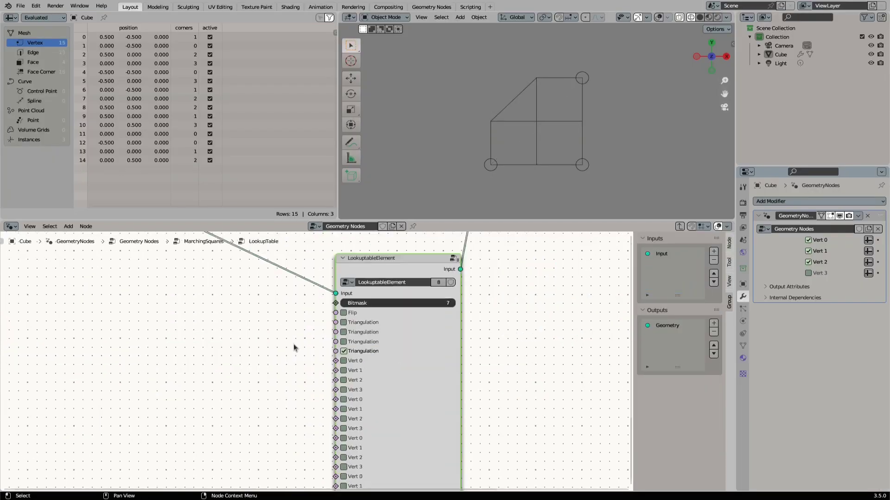
pyautogui.click(342, 251)
# Duplicate the Bitmask 7 element, wire the copy through a new reroute and set its Bitmask to 8.
pyautogui.scroll(-6, 346, 266)
pyautogui.hotkey('shift', 'd')
pyautogui.keyDown('shift'); pyautogui.moveTo(300, 294); pyautogui.dragTo(300, 313, button='right'); pyautogui.keyUp('shift')
pyautogui.hotkey('ctrl', 'space')
pyautogui.scroll(4, 404, 315)
pyautogui.click(343, 268)
pyautogui.hotkey('ctrl', 'space')
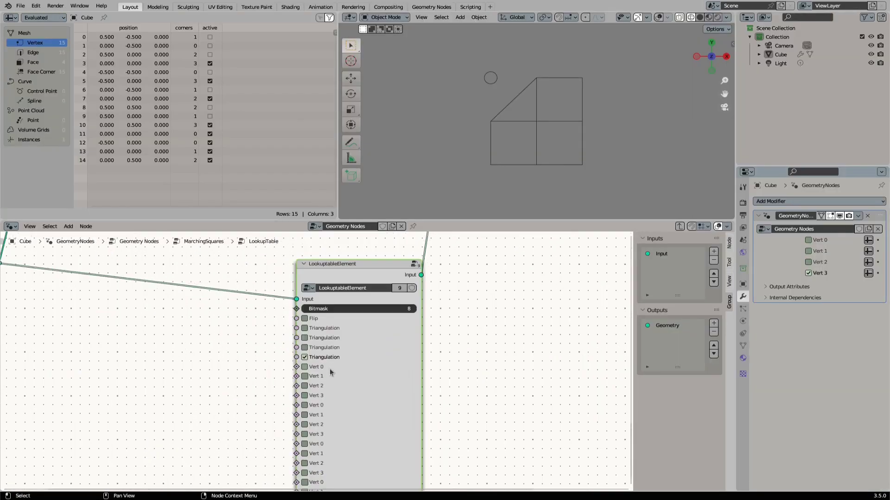
# Collapse the Bitmask 8 element and duplicate it as the Bitmask 9 element.
pyautogui.moveTo(334, 310); pyautogui.dragTo(401, 94)
pyautogui.click(333, 277)
pyautogui.scroll(-4, 333, 356)
pyautogui.hotkey('shift', 'd')
pyautogui.hotkey('ctrl', 'space')
pyautogui.hotkey('ctrl', 'space')
# Enable Vert 0 and Vert 3 in the modifier and adjust the Bitmask 9 element to generate the matching faces.
pyautogui.click(812, 263)
pyautogui.click(811, 263)
pyautogui.scroll(2, 342, 362)
pyautogui.click(335, 314)
pyautogui.click(808, 240)
pyautogui.scroll(4, 359, 324)
pyautogui.scroll(-4, 359, 324)
# Duplicate the Bitmask 9 element with its links for Bitmask 10 and add a reroute to the wiring.
pyautogui.click(363, 302)
pyautogui.hotkey('ctrl', 'shift', 'd')
pyautogui.hotkey('ctrl', 'space')
pyautogui.moveTo(388, 417); pyautogui.dragTo(422, 94)
pyautogui.keyDown('shift'); pyautogui.moveTo(288, 264); pyautogui.dragTo(281, 220, button='right'); pyautogui.keyUp('shift')
pyautogui.hotkey('ctrl', 'space')
pyautogui.click(304, 345)
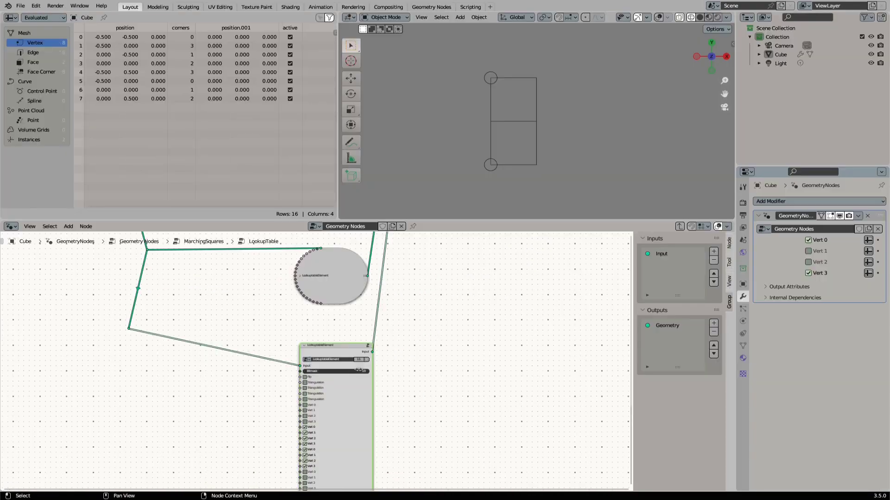
# Enable only Vert 1 and Vert 3 in the modifier and set the Bitmask 10 element's Flip, Triangulation and Vert options to match.
pyautogui.click(808, 240)
pyautogui.click(808, 251)
pyautogui.click(340, 319)
pyautogui.click(340, 320)
pyautogui.click(339, 310)
pyautogui.click(339, 328)
pyautogui.moveTo(339, 331); pyautogui.dragTo(372, 291, button='middle')
pyautogui.moveTo(372, 297); pyautogui.dragTo(371, 323)
pyautogui.moveTo(371, 395); pyautogui.dragTo(373, 369)
pyautogui.click(373, 414)
# Wire the Bitmask 11 element's input and output into the lookup table and enable Vert 0 in the modifier.
pyautogui.moveTo(76, 280); pyautogui.dragTo(293, 336)
pyautogui.hotkey('ctrl', 'space')
pyautogui.moveTo(350, 429); pyautogui.dragTo(399, 32)
pyautogui.doubleClick(423, 348)
pyautogui.hotkey('ctrl', 'space')
pyautogui.click(808, 240)
# Collapse the Bitmask 11 element, duplicate it below and feed the copy's input from a new reroute.
pyautogui.press('h')
pyautogui.hotkey('shift', 'd')
pyautogui.click(412, 415)
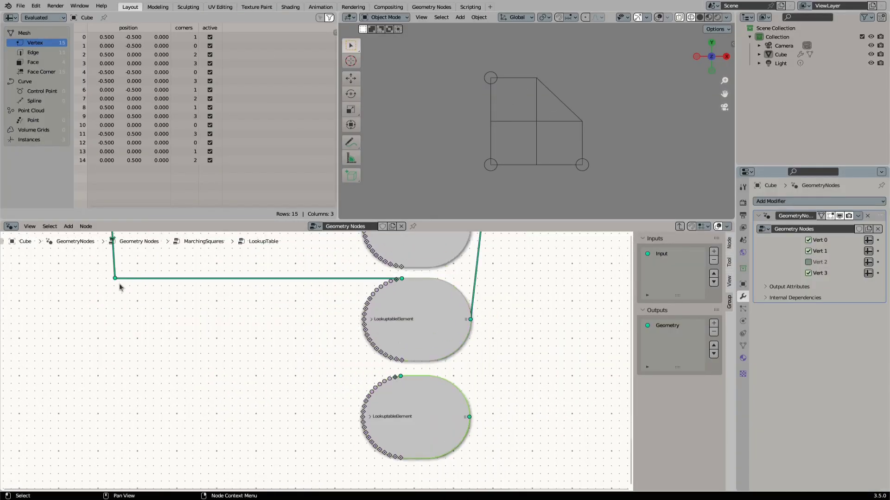
pyautogui.moveTo(117, 280); pyautogui.dragTo(116, 356)
pyautogui.moveTo(116, 356); pyautogui.dragTo(399, 376)
pyautogui.press('h')
# Connect the Bitmask 12 element's output to Join Geometry and enable only Vert 2 and Vert 3 in the modifier.
pyautogui.hotkey('ctrl', 'space')
pyautogui.moveTo(353, 395); pyautogui.dragTo(364, 384)
pyautogui.hotkey('ctrl', 'space')
pyautogui.click(808, 240)
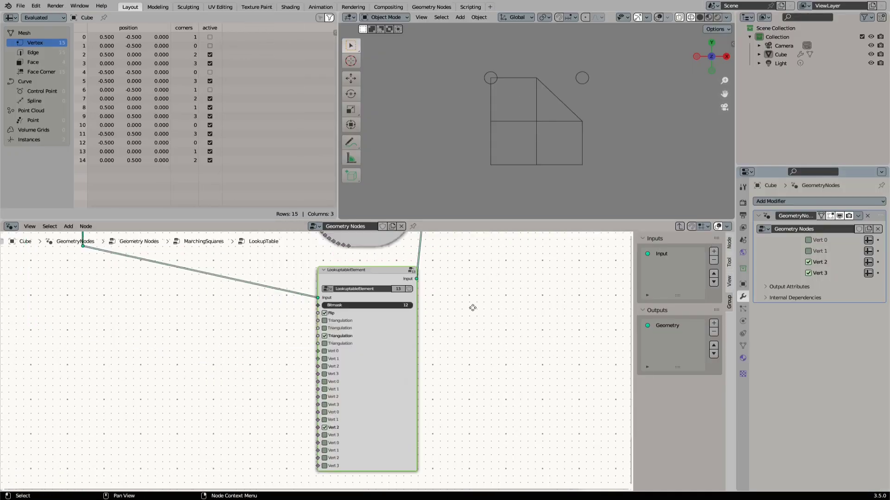
# Collapse the Bitmask 12 element, duplicate it for Bitmask 13 and connect the copy's input to the geometry link.
pyautogui.click(360, 272)
pyautogui.press('h')
pyautogui.hotkey('shift', 'd')
pyautogui.moveTo(212, 296); pyautogui.dragTo(362, 349)
# Connect the Bitmask 13 element's output to Join Geometry, tidy its wiring with a reroute and enable Vert 0 in the modifier.
pyautogui.hotkey('ctrl', 'space')
pyautogui.moveTo(392, 408); pyautogui.dragTo(444, 28)
pyautogui.keyDown('shift'); pyautogui.moveTo(340, 180); pyautogui.dragTo(324, 209, button='right'); pyautogui.keyUp('shift')
pyautogui.press('g')
pyautogui.click(277, 254)
pyautogui.press('h')
pyautogui.hotkey('ctrl', 'space')
pyautogui.click(808, 239)
# Collapse the Bitmask 13 element, duplicate it for Bitmask 14 and wire the copy's input and output.
pyautogui.hotkey('shift', 'd')
pyautogui.hotkey('ctrl', 'z')
pyautogui.press('h')
pyautogui.hotkey('shift', 'd')
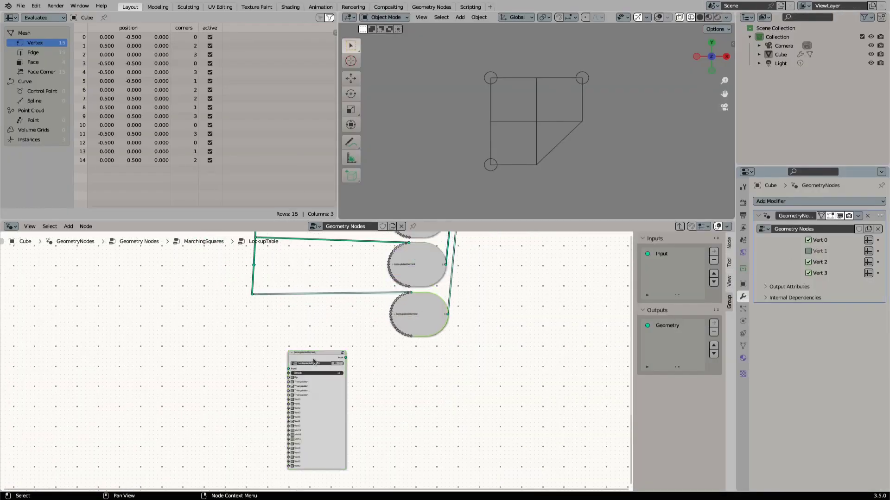
pyautogui.click(450, 359)
pyautogui.moveTo(252, 295); pyautogui.dragTo(391, 370)
pyautogui.hotkey('ctrl', 'space')
pyautogui.moveTo(363, 339); pyautogui.dragTo(391, 25)
pyautogui.hotkey('ctrl', 'space')
# Enable Vert 1 and disable Vert 0 in the modifier to test the Bitmask 14 element, and collapse the element.
pyautogui.click(808, 251)
pyautogui.click(808, 240)
pyautogui.scroll(3, 335, 305)
pyautogui.scroll(-2, 335, 305)
pyautogui.press('h')
# Duplicate the Bitmask 14 element for Bitmask 15 and connect the copy to Join Geometry.
pyautogui.hotkey('shift', 'd')
pyautogui.hotkey('ctrl', 'space')
pyautogui.moveTo(344, 394); pyautogui.dragTo(377, 86)
pyautogui.scroll(3, 378, 86)
pyautogui.hotkey('ctrl', 'space')
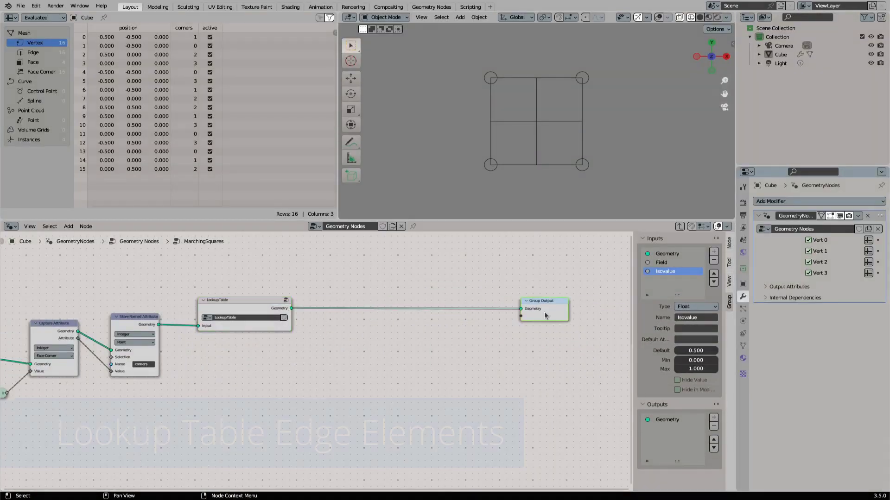
# Reposition the LookupTable node and add a Boolean input named Filled to the MarchingSquares group.
pyautogui.moveTo(254, 307); pyautogui.dragTo(295, 299)
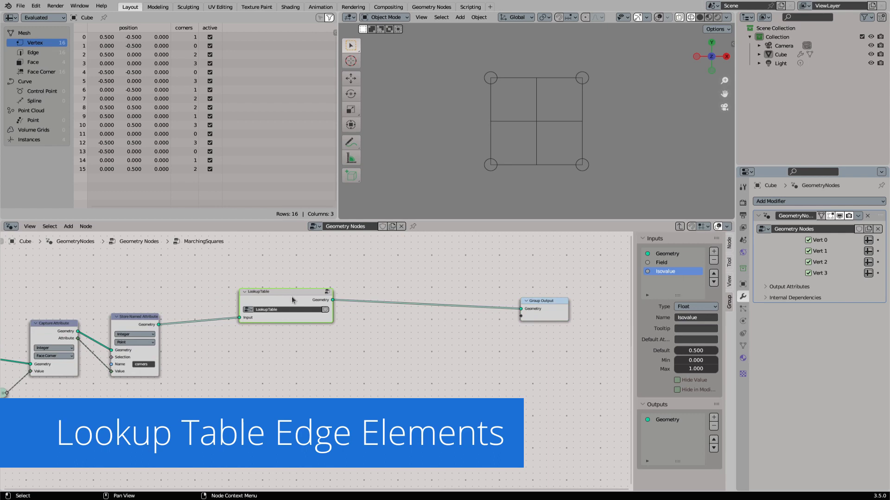
pyautogui.click(713, 252)
pyautogui.click(696, 306)
pyautogui.click(694, 337)
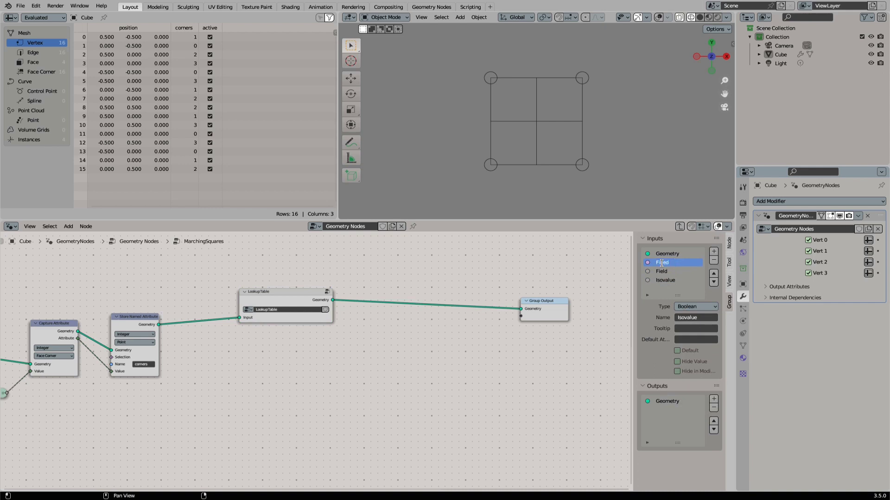
# Add a Geometry Switch node, connect its output to Group Output and feed LookupTable into its True input.
pyautogui.moveTo(403, 282); pyautogui.dragTo(374, 301, button='middle')
pyautogui.press('g')
pyautogui.click(430, 302)
pyautogui.hotkey('shift', 'a')
pyautogui.press('s')
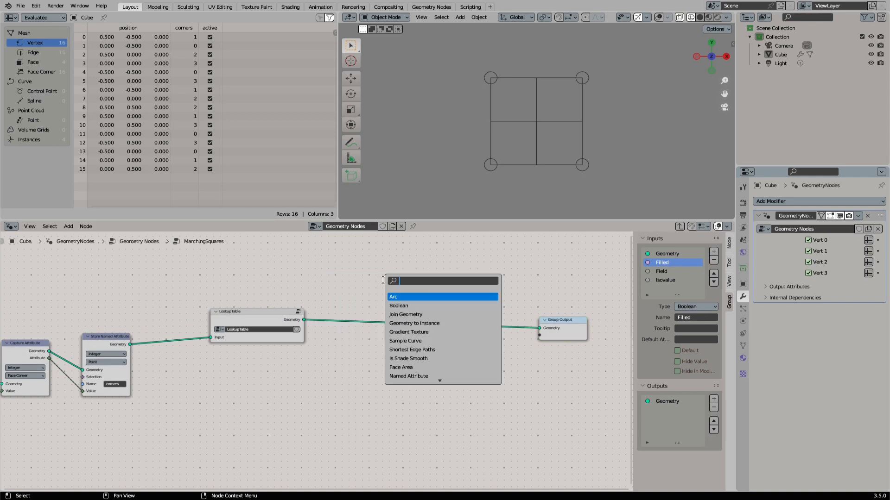
pyautogui.press('Return')
pyautogui.click(396, 275)
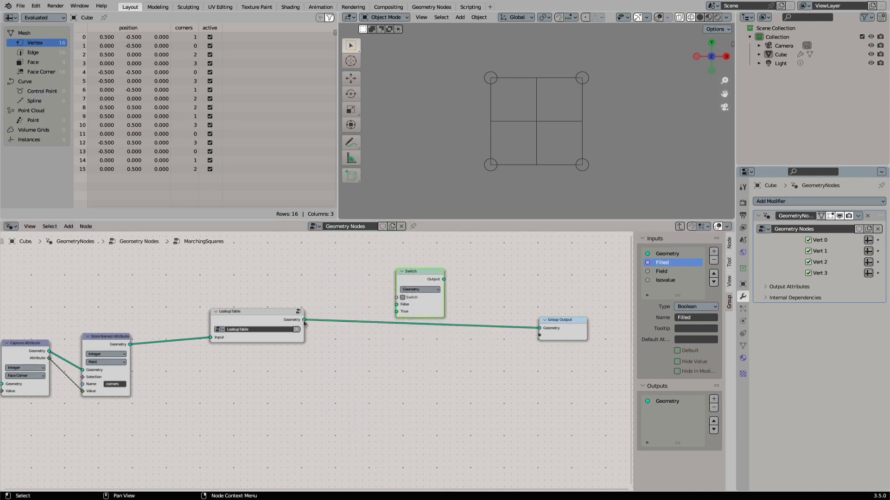
pyautogui.moveTo(443, 280); pyautogui.dragTo(570, 328)
pyautogui.moveTo(273, 317); pyautogui.dragTo(282, 337)
# Add a Group Input node with its Filled output driving the Switch node's Switch input.
pyautogui.moveTo(397, 298); pyautogui.dragTo(313, 294)
pyautogui.write('fill')
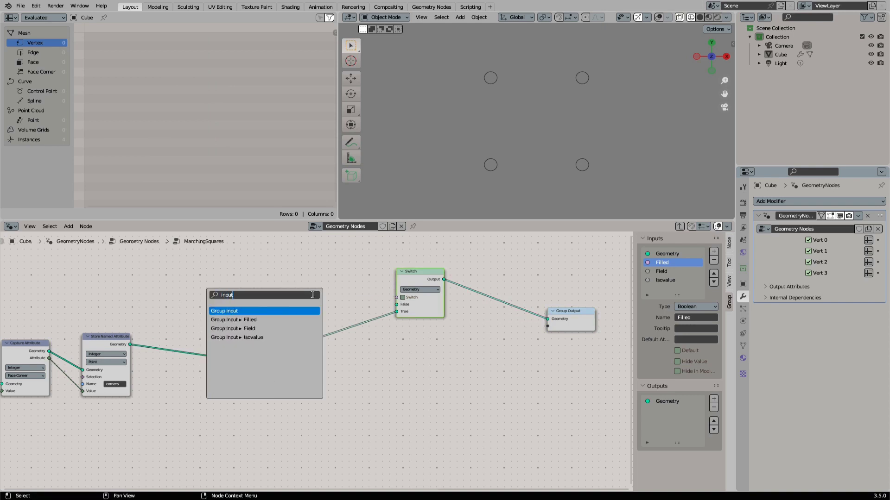
pyautogui.press('Return')
pyautogui.moveTo(423, 283); pyautogui.dragTo(448, 305)
# Duplicate the LookupTable node, connect Store Named Attribute's Geometry to the copy and the copy's Geometry to the Switch's False input.
pyautogui.moveTo(255, 336); pyautogui.dragTo(270, 364)
pyautogui.hotkey('shift', 'd')
pyautogui.click(270, 320)
pyautogui.moveTo(130, 344); pyautogui.dragTo(242, 346)
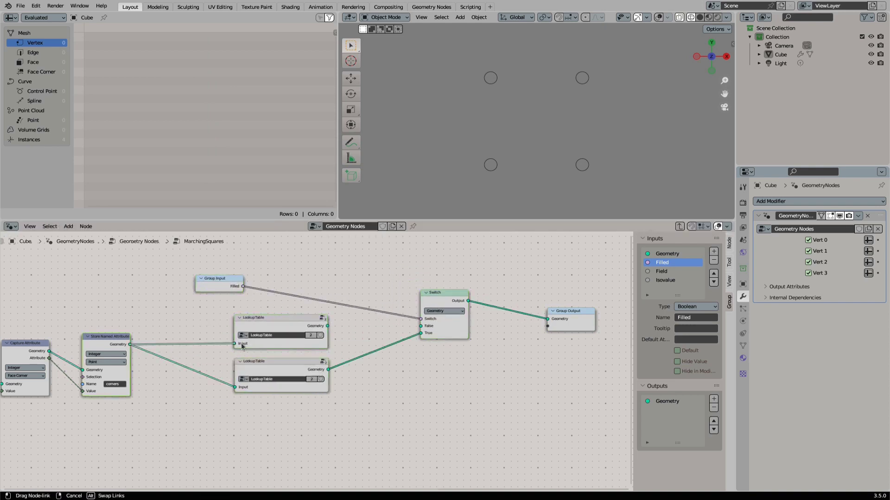
pyautogui.moveTo(385, 332); pyautogui.dragTo(420, 326)
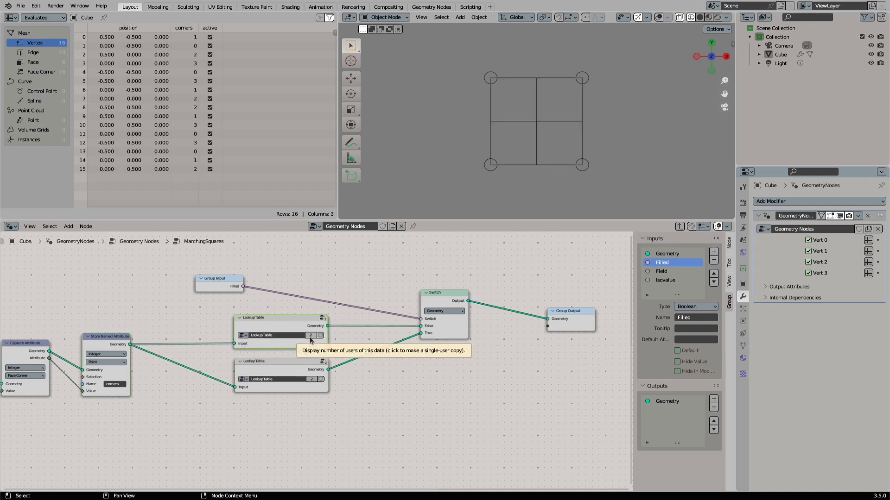
# Make the duplicated LookupTable group a single-user copy and rename it LookupTableEdges.
pyautogui.click(310, 338)
pyautogui.doubleClick(296, 335)
pyautogui.write('LookupTableEdges')
pyautogui.press('Return')
# Leave only Vert 0 enabled in the modifier, and open LookupTableEdges to expand its Bitmask 0 element.
pyautogui.moveTo(807, 241); pyautogui.dragTo(810, 274)
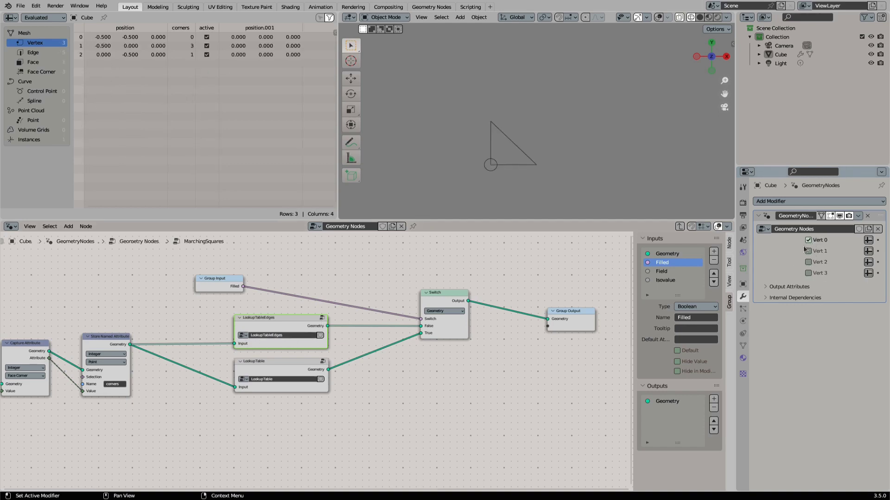
pyautogui.hotkey('ctrl', 'Tab')
pyautogui.scroll(-12, 322, 333)
pyautogui.scroll(6, 349, 353)
pyautogui.moveTo(278, 353); pyautogui.dragTo(382, 352, button='middle')
pyautogui.scroll(5, 365, 357)
pyautogui.press('Tab')
pyautogui.press('Tab')
pyautogui.scroll(4, 287, 317)
pyautogui.click(301, 311)
pyautogui.moveTo(276, 338); pyautogui.dragTo(282, 313, button='middle')
pyautogui.scroll(4, 303, 363)
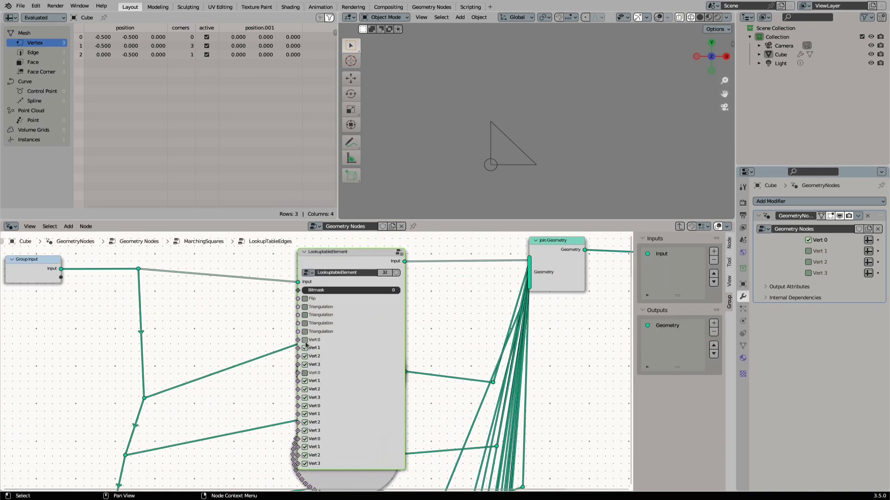
# Check the MarchingSquares node's Filled input in the parent tree and return to the LookupTableEdges group.
pyautogui.press('Tab')
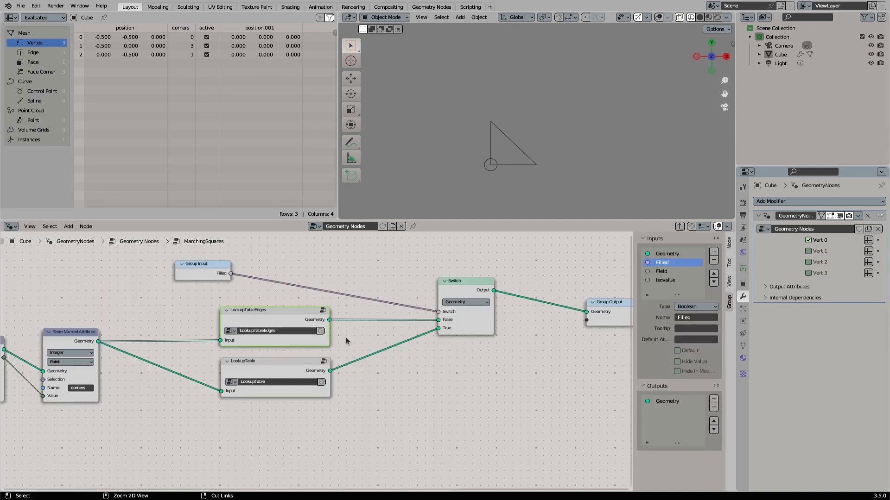
pyautogui.press('Tab')
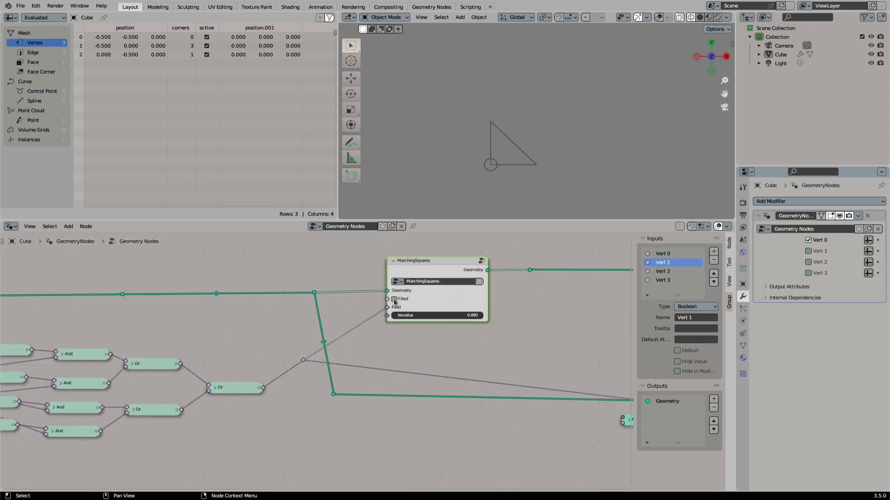
pyautogui.click(481, 262)
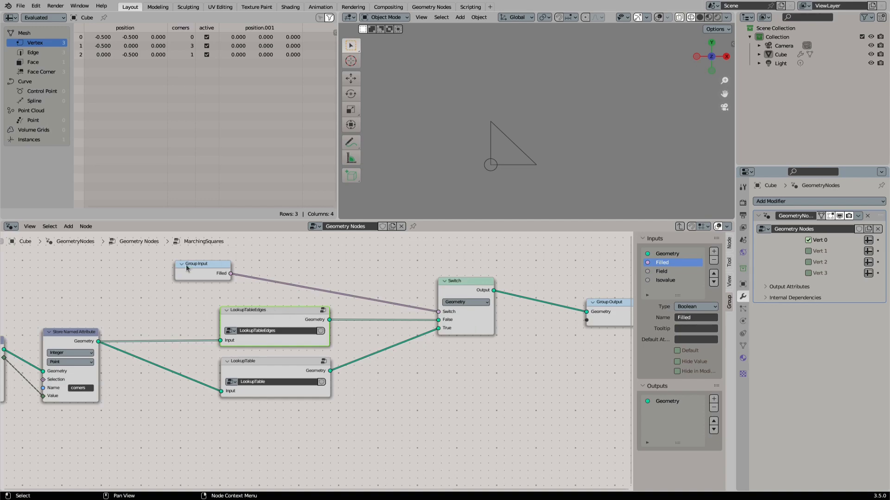
pyautogui.click(279, 314)
pyautogui.press('Tab')
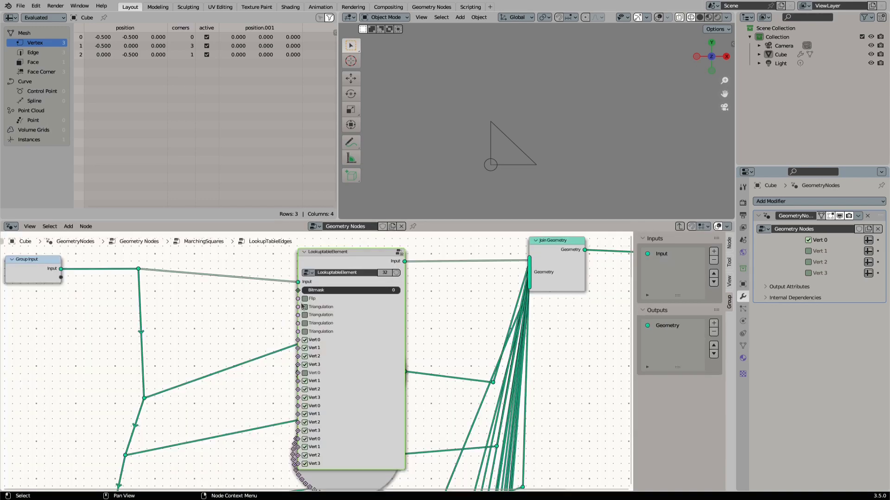
# Collapse the Bitmask 0 element and expand the Bitmask 1 element in LookupTableEdges.
pyautogui.click(304, 252)
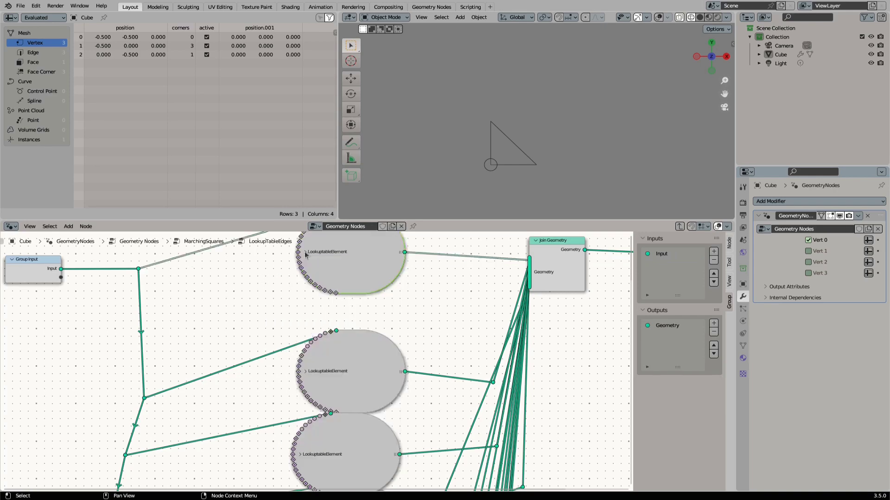
pyautogui.moveTo(304, 253); pyautogui.dragTo(304, 269)
pyautogui.click(304, 372)
pyautogui.moveTo(304, 472); pyautogui.dragTo(335, 379, button='middle')
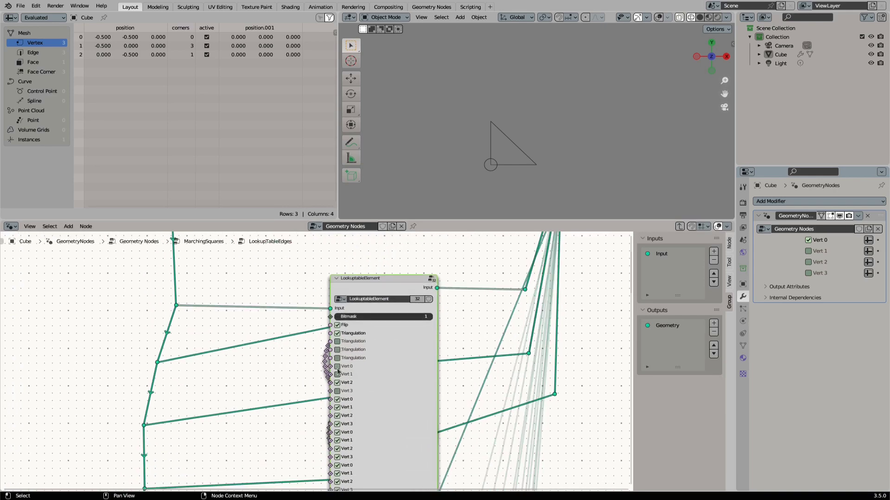
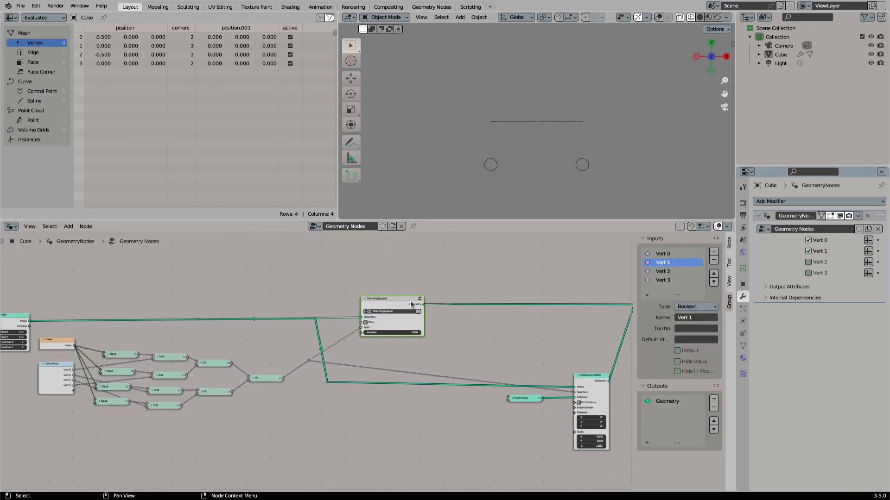
# Add a cube named Field and give it a new geometry nodes tree.
pyautogui.press('Home')
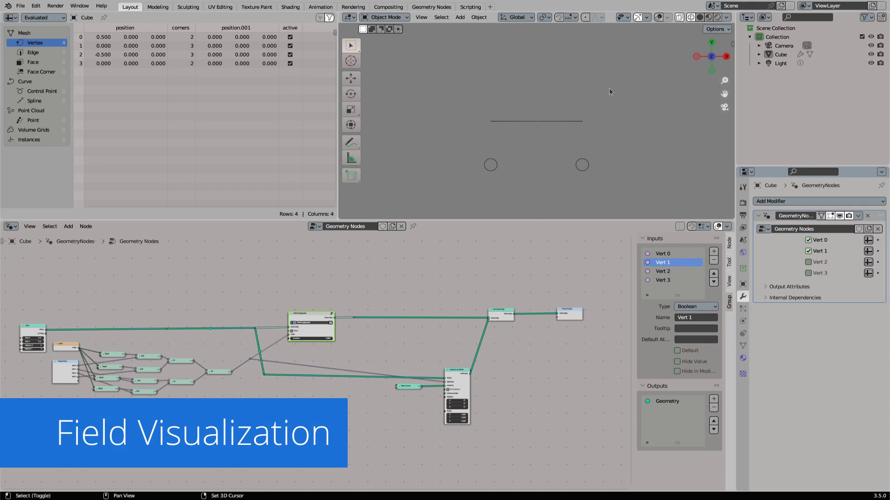
pyautogui.hotkey('shift', 'a')
pyautogui.moveTo(611, 92)
pyautogui.click(662, 99)
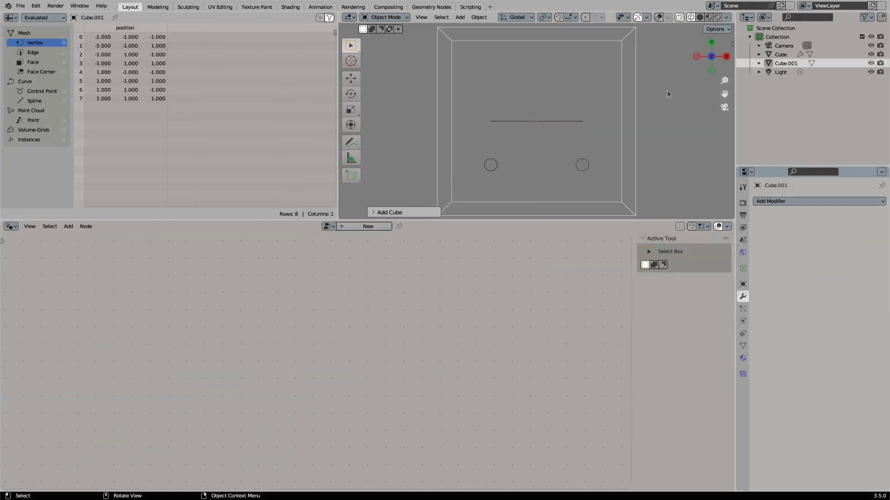
pyautogui.doubleClick(786, 64)
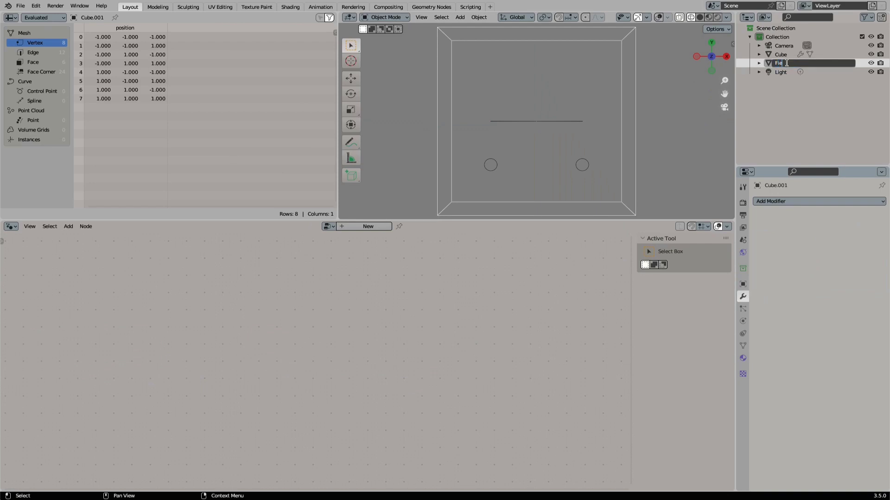
pyautogui.click(356, 227)
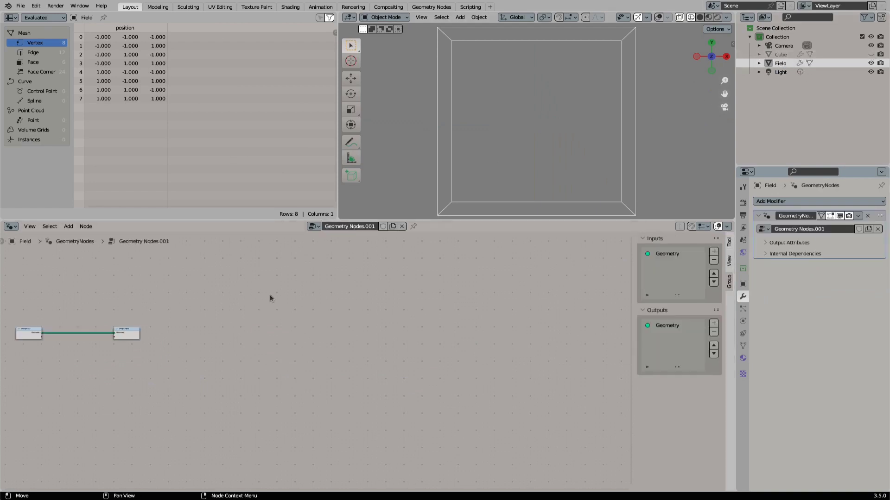
# Replace the Group Input node with a Grid node and connect its Mesh to Group Output's Geometry.
pyautogui.scroll(10, 396, 327)
pyautogui.moveTo(117, 316); pyautogui.dragTo(296, 349, button='middle')
pyautogui.click(192, 329)
pyautogui.press('x')
pyautogui.hotkey('shift', 'a')
pyautogui.write('grid')
pyautogui.press('Return')
pyautogui.click(242, 309)
pyautogui.moveTo(242, 306); pyautogui.dragTo(523, 302)
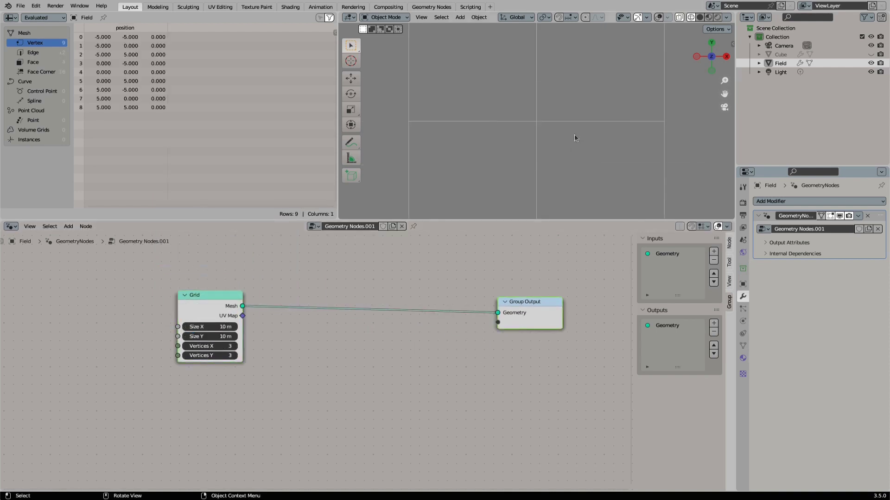
# Set the Grid node's Vertices X and Vertices Y to 10.
pyautogui.scroll(-3, 574, 138)
pyautogui.write('t10')
pyautogui.press('Tab')
pyautogui.write('10')
pyautogui.press('Return')
# Insert the MarchingSquares group between the Grid node and Group Output.
pyautogui.scroll(2, 539, 156)
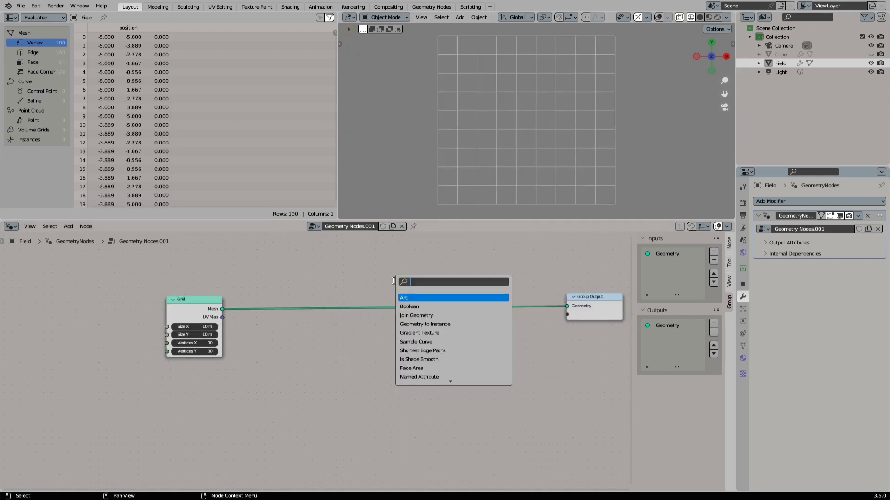
pyautogui.press('Return')
pyautogui.click(394, 281)
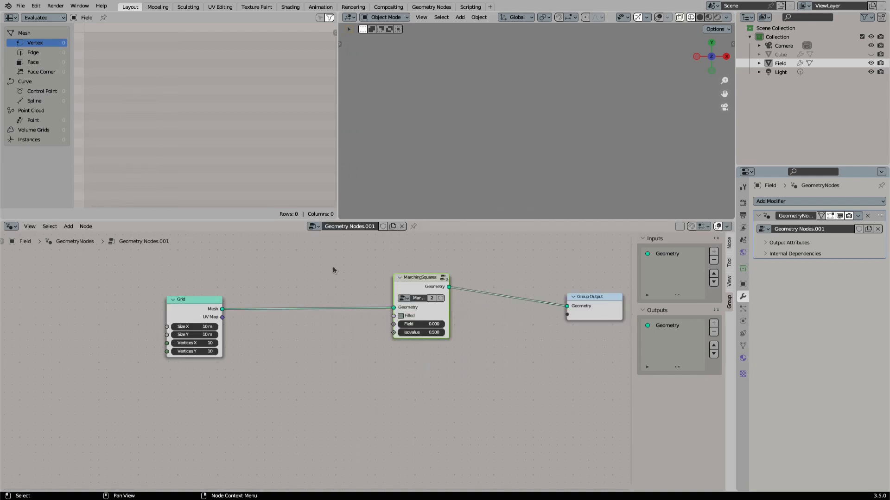
# Add a Noise Texture node and connect its Fac output to the MarchingSquares node's Field input.
pyautogui.hotkey('shift', 'a')
pyautogui.write('s')
pyautogui.write('noise')
pyautogui.press('Return')
pyautogui.click(288, 373)
pyautogui.moveTo(280, 377); pyautogui.dragTo(393, 324)
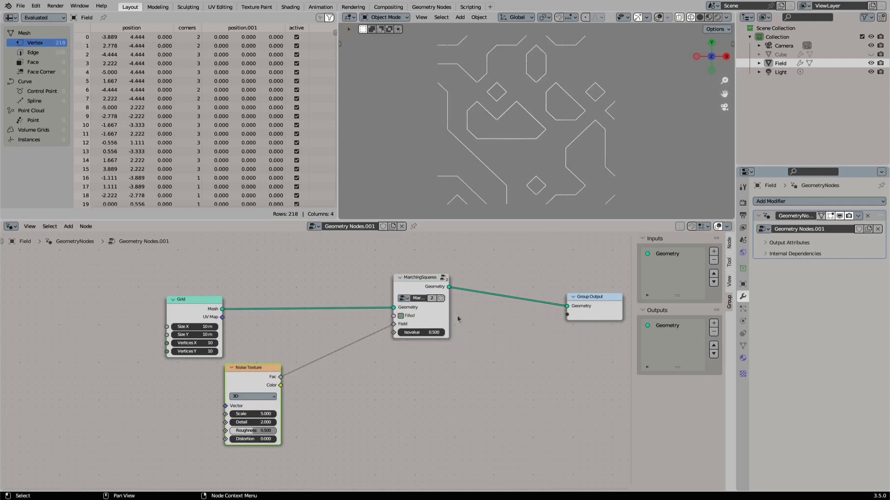
# Set the Noise Texture's Scale to 4.990 and enable Filled on the MarchingSquares node.
pyautogui.moveTo(588, 313); pyautogui.dragTo(591, 297)
pyautogui.keyDown('shift'); pyautogui.moveTo(253, 414); pyautogui.dragTo(262, 414); pyautogui.keyUp('shift')
pyautogui.click(400, 316)
# Insert a Scale Elements node between MarchingSquares and Group Output and set its Scale to 0.440.
pyautogui.moveTo(462, 348); pyautogui.dragTo(307, 373, button='middle')
pyautogui.moveTo(445, 321); pyautogui.dragTo(512, 319)
pyautogui.hotkey('shift', 'a')
pyautogui.write('scale')
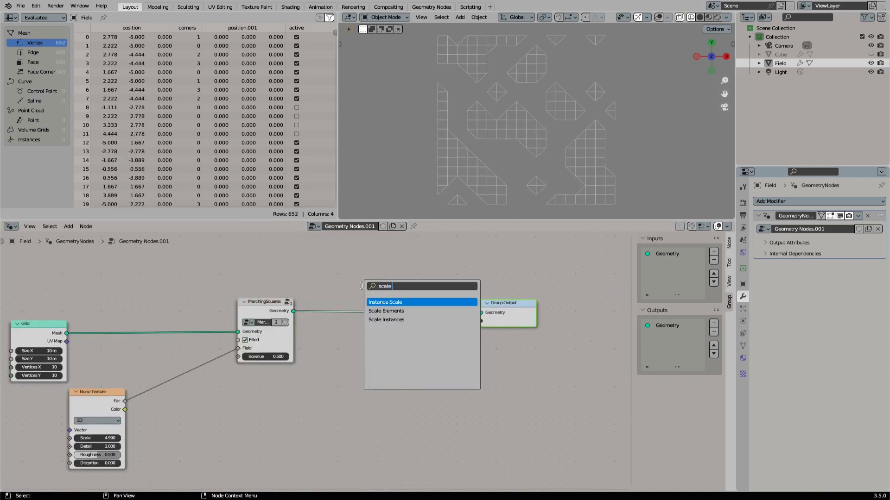
pyautogui.click(386, 311)
pyautogui.click(418, 354)
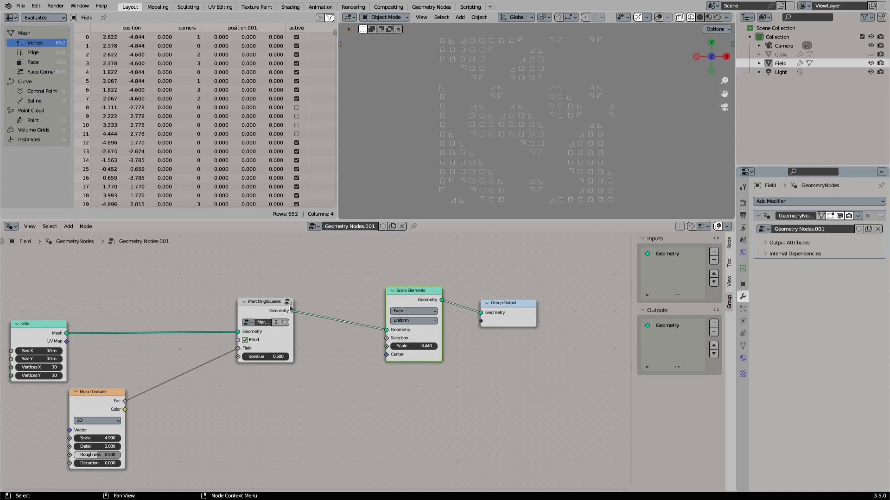
# Inside the MarchingSquares group, insert a Merge by Distance node between the Switch and Group Output.
pyautogui.press('Tab')
pyautogui.moveTo(436, 310); pyautogui.dragTo(275, 315, button='middle')
pyautogui.moveTo(420, 310); pyautogui.dragTo(574, 298)
pyautogui.hotkey('shift', 'a')
pyautogui.press('s')
pyautogui.press('Return')
pyautogui.click(413, 282)
# Add a Geometry Switch before Group Output, with the unmerged geometry as False and the Merge by Distance result as True.
pyautogui.moveTo(480, 260); pyautogui.dragTo(407, 276, button='middle')
pyautogui.hotkey('shift', 'a')
pyautogui.write('sswi')
pyautogui.press('Return')
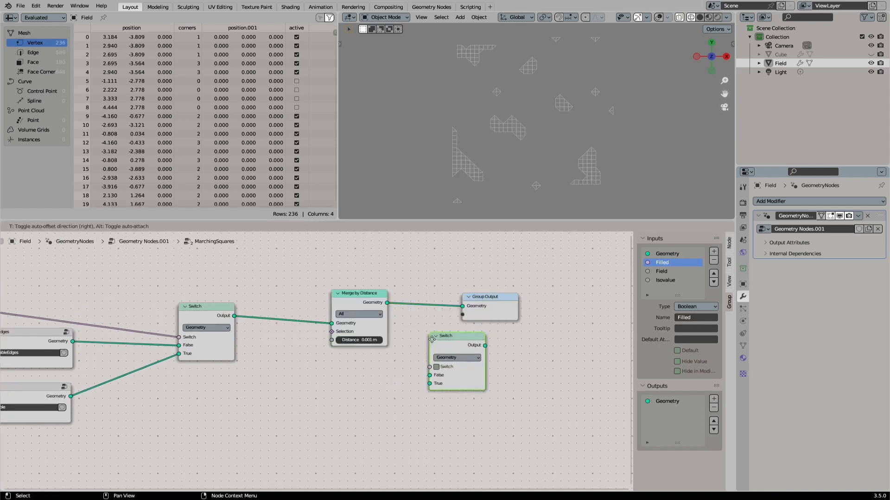
pyautogui.click(458, 337)
pyautogui.moveTo(235, 316); pyautogui.dragTo(432, 374)
pyautogui.moveTo(512, 308); pyautogui.dragTo(583, 304)
pyautogui.moveTo(381, 295); pyautogui.dragTo(360, 372)
pyautogui.moveTo(475, 337); pyautogui.dragTo(532, 302)
pyautogui.moveTo(411, 290); pyautogui.dragTo(441, 285)
pyautogui.moveTo(336, 372); pyautogui.dragTo(362, 335)
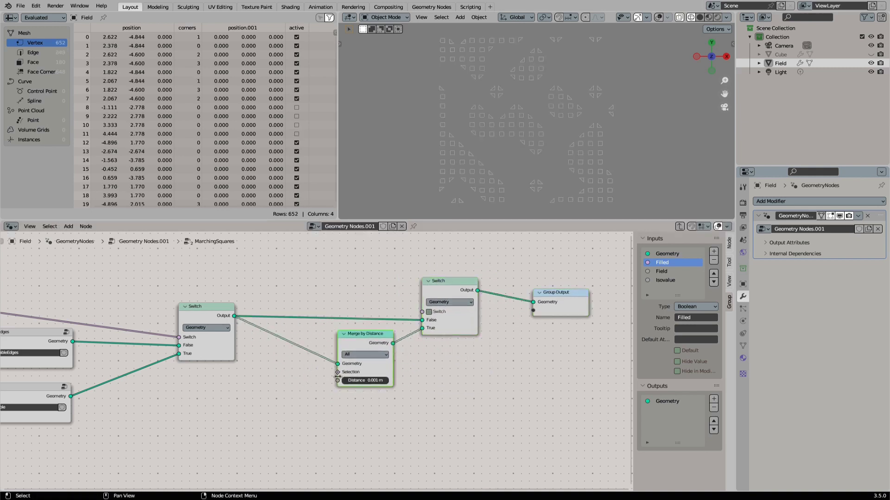
# Expose the new Switch's toggle as a group input named Merge, placed directly below Filled, and leave the group.
pyautogui.moveTo(422, 311); pyautogui.dragTo(355, 302)
pyautogui.write('gr')
pyautogui.press('Return')
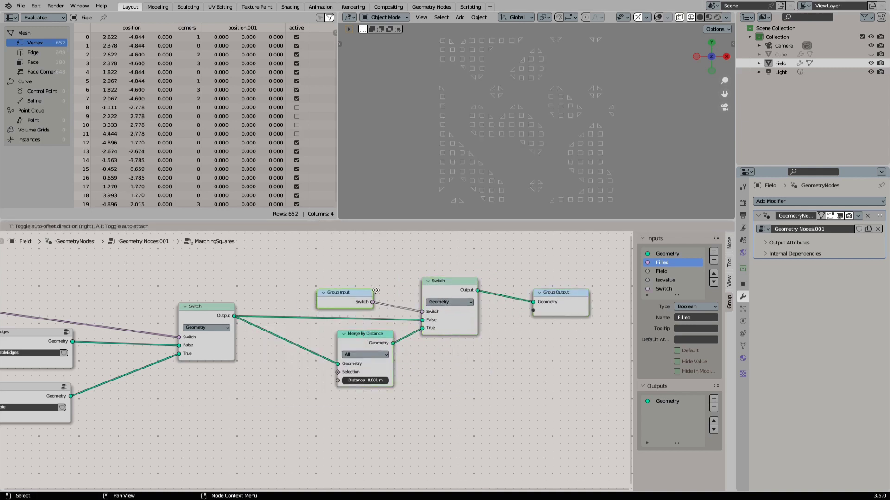
pyautogui.click(376, 289)
pyautogui.doubleClick(683, 289)
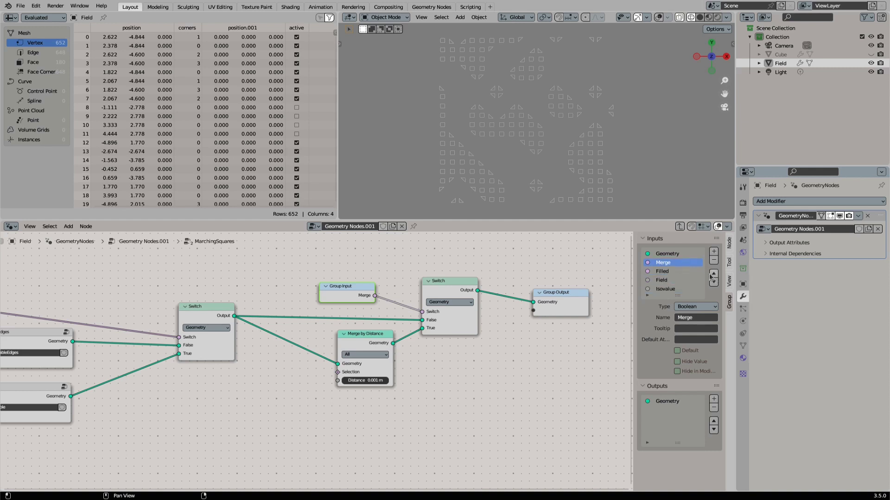
pyautogui.press('Tab')
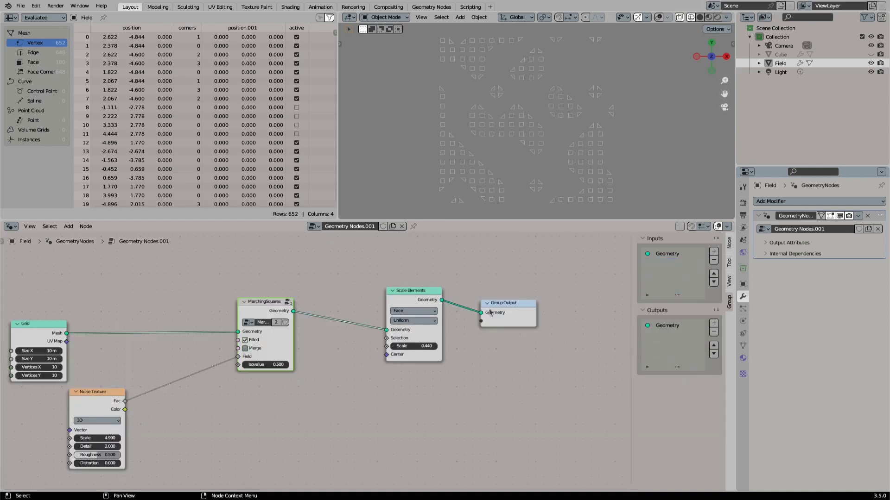
# Enable Merge on the MarchingSquares node and delete the Scale Elements node, keeping the geometry linked to Group Output.
pyautogui.moveTo(515, 324); pyautogui.dragTo(538, 317)
pyautogui.click(252, 348)
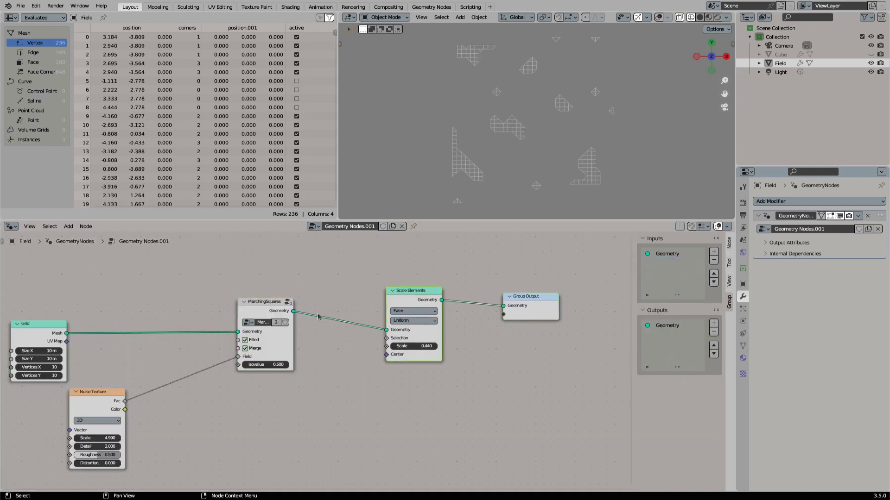
pyautogui.hotkey('ctrl', 'x')
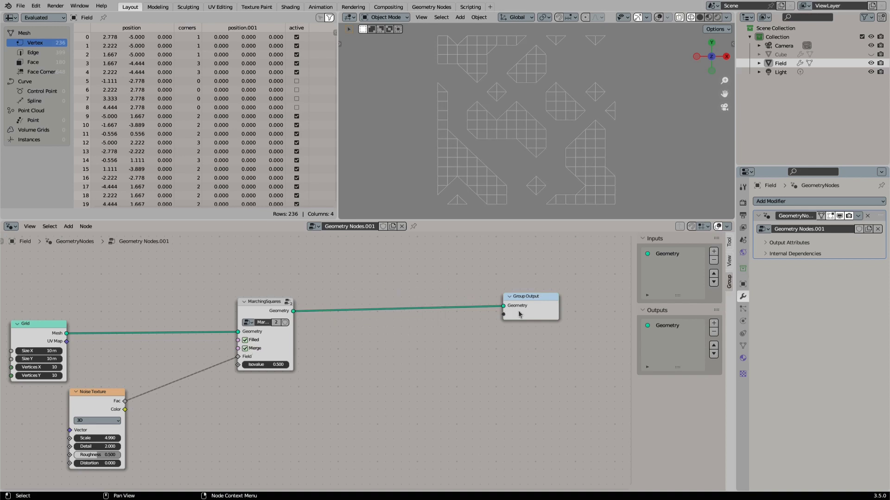
pyautogui.hotkey('shift', 'a')
pyautogui.write('subdiv')
pyautogui.press('Return')
pyautogui.rightClick(419, 270)
# Insert a Subdivision Surface node between MarchingSquares and Group Output and set its Level to 2.
pyautogui.hotkey('shift', 'a')
pyautogui.click(421, 268)
pyautogui.write('sub')
pyautogui.press('Down')
pyautogui.press('Down')
pyautogui.press('Return')
pyautogui.click(391, 277)
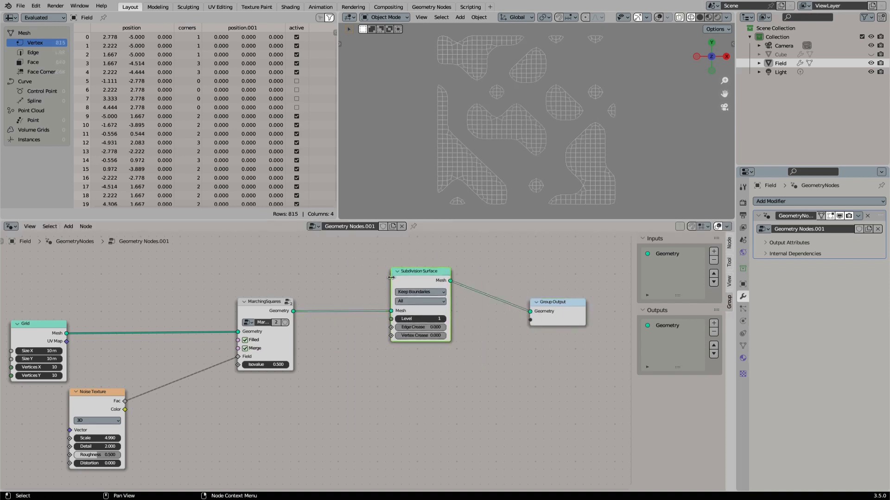
pyautogui.click(444, 319)
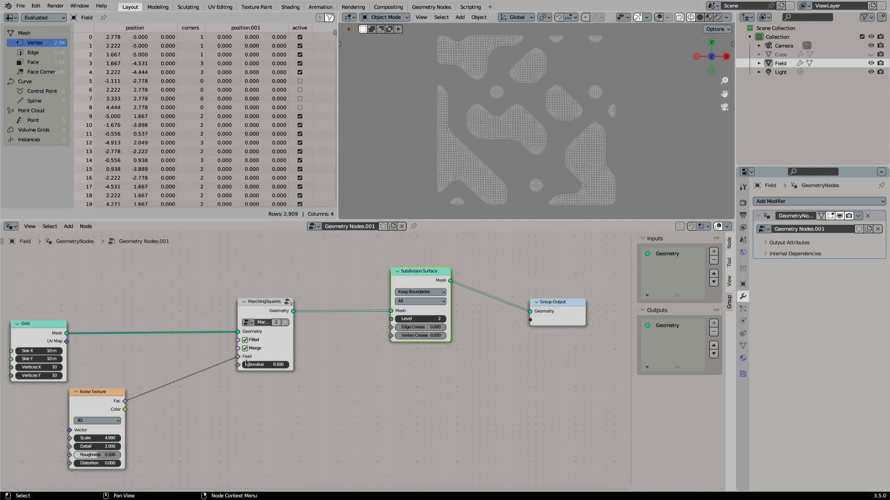
# Turn off Filled on the MarchingSquares node and put the Subdivision Surface node back into the link to Group Output.
pyautogui.click(247, 341)
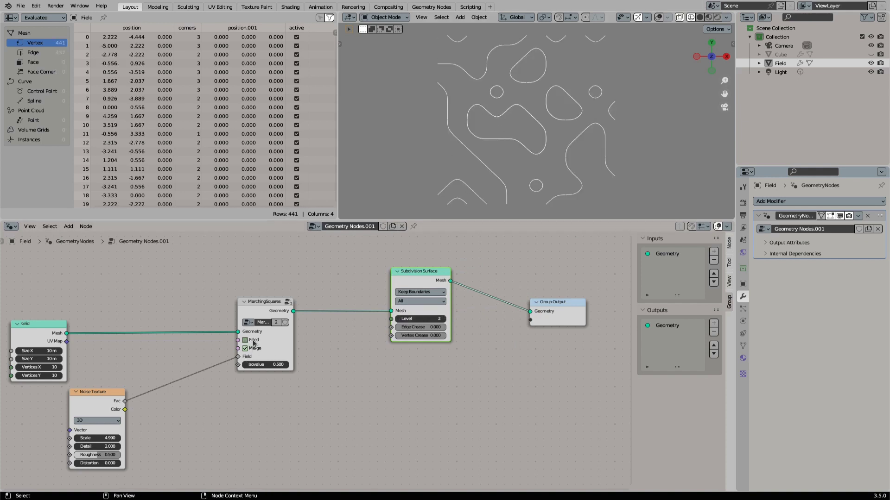
pyautogui.keyDown('alt'); pyautogui.moveTo(440, 280); pyautogui.dragTo(471, 341); pyautogui.keyUp('alt')
pyautogui.moveTo(527, 321); pyautogui.dragTo(530, 313)
pyautogui.moveTo(455, 340); pyautogui.dragTo(443, 293)
# Add a Cube node and connect its Mesh output to the MarchingSquares Geometry input in place of the Grid.
pyautogui.moveTo(492, 151); pyautogui.dragTo(468, 124, button='middle')
pyautogui.moveTo(115, 256); pyautogui.dragTo(302, 254, button='middle')
pyautogui.hotkey('shift', 'a')
pyautogui.write('scube')
pyautogui.press('Return')
pyautogui.click(155, 252)
pyautogui.click(193, 302)
pyautogui.moveTo(209, 256); pyautogui.dragTo(431, 335)
# Set the Cube node's X, Y and Z size to 5 m and its vertices to 4 on each axis.
pyautogui.write('5')
pyautogui.press('Tab')
pyautogui.write('5')
pyautogui.press('Tab')
pyautogui.write('5')
pyautogui.press('Return')
pyautogui.scroll(3, 524, 125)
pyautogui.moveTo(524, 125); pyautogui.dragTo(600, 129, button='middle')
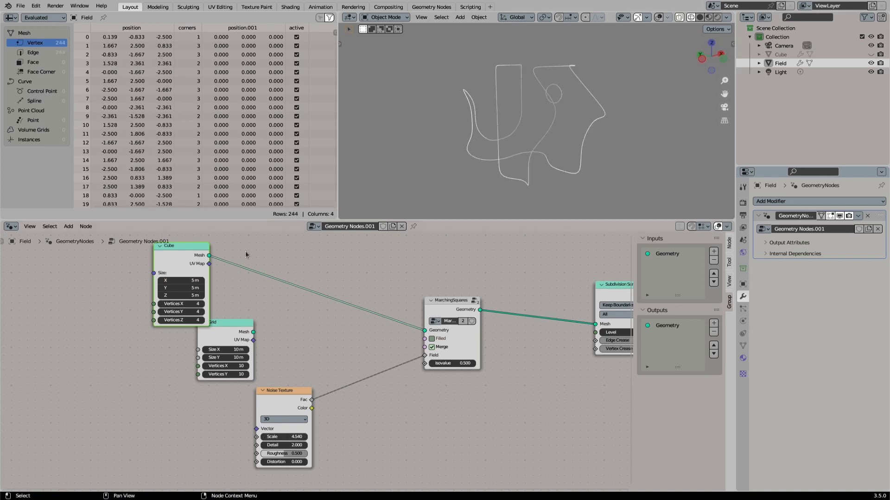
# Insert a Subdivision Surface node between Cube and MarchingSquares and set its Level to 2.
pyautogui.hotkey('shift', 'a')
pyautogui.write('ssub')
pyautogui.press('Down')
pyautogui.press('Down')
pyautogui.press('Return')
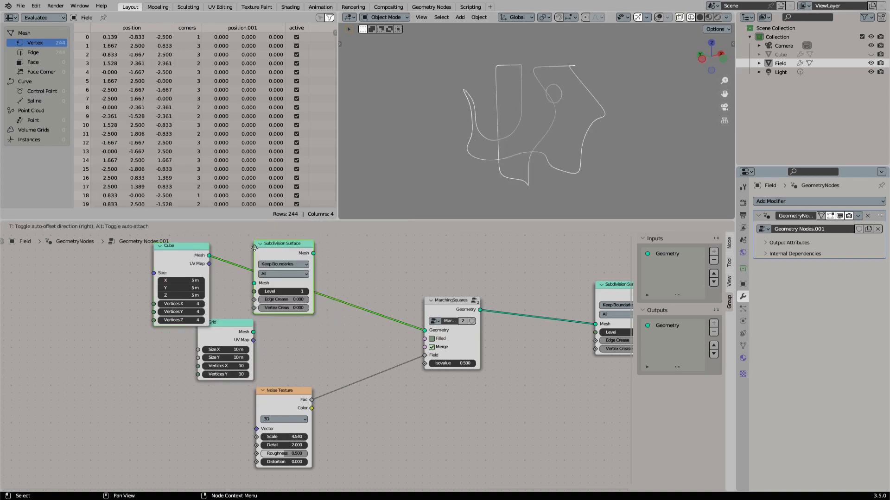
pyautogui.click(254, 248)
pyautogui.click(306, 292)
# Set the Noise Texture's Scale to 0.500 and inspect the contours on the cube from several angles.
pyautogui.moveTo(574, 139); pyautogui.dragTo(568, 104, button='middle')
pyautogui.click(623, 122)
pyautogui.moveTo(288, 436); pyautogui.dragTo(244, 437)
pyautogui.moveTo(540, 127); pyautogui.dragTo(683, 131, button='middle')
pyautogui.scroll(3, 516, 121)
pyautogui.moveTo(516, 122); pyautogui.dragTo(525, 89, button='middle')
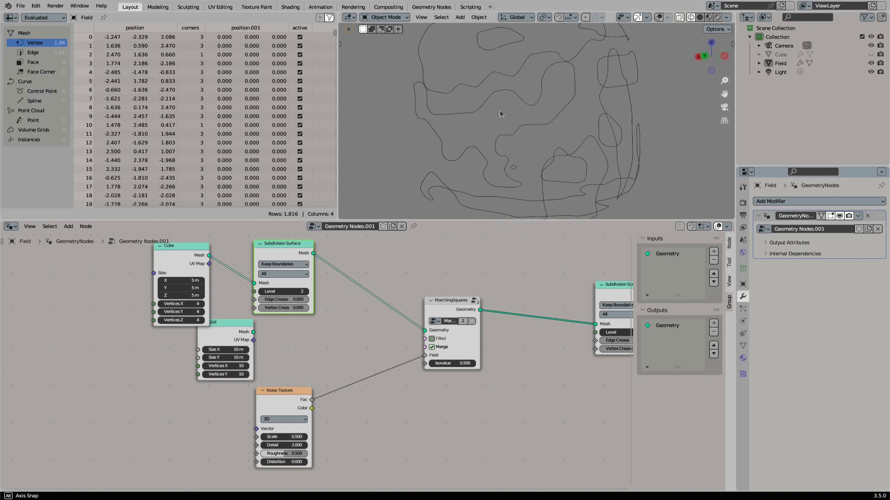
pyautogui.scroll(-4, 480, 135)
pyautogui.moveTo(518, 341); pyautogui.dragTo(363, 341, button='middle')
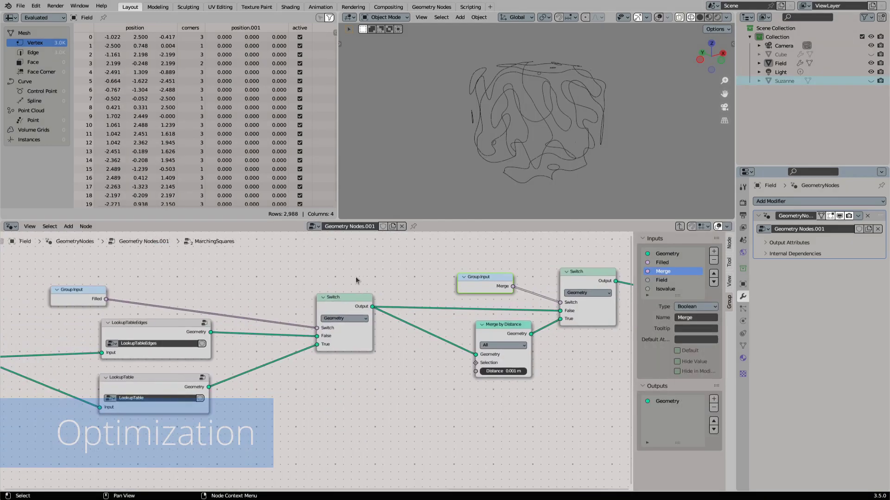
# Rearrange the Group Input and Group Output nodes inside the MarchingSquares group to make room for a second branch.
pyautogui.scroll(-4, 356, 280)
pyautogui.moveTo(355, 279); pyautogui.dragTo(282, 294, button='middle')
pyautogui.moveTo(83, 304); pyautogui.dragTo(141, 302)
pyautogui.moveTo(30, 349); pyautogui.dragTo(121, 344, button='middle')
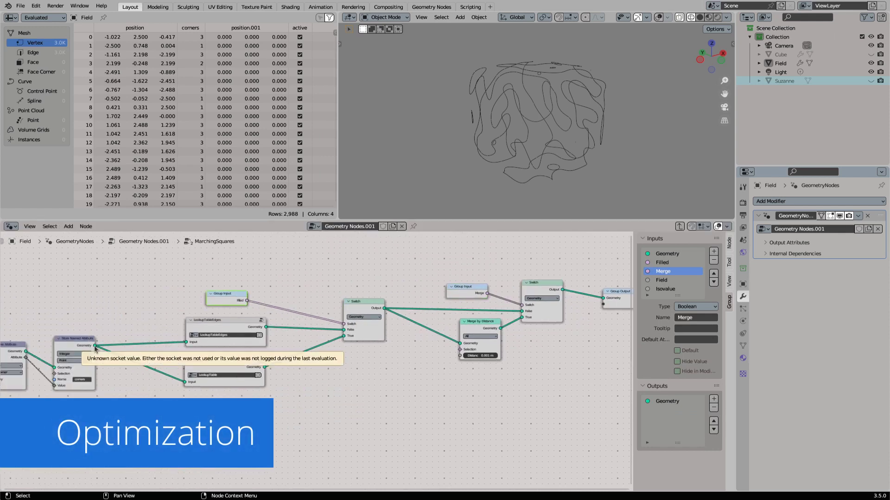
pyautogui.moveTo(238, 364); pyautogui.dragTo(140, 358, button='middle')
pyautogui.moveTo(140, 358); pyautogui.dragTo(146, 354)
pyautogui.moveTo(523, 285); pyautogui.dragTo(565, 283)
pyautogui.hotkey('shift', 'a')
pyautogui.press('Escape')
# Add a second Merge by Distance node fed by the LookupTableEdges geometry and place it below the first one.
pyautogui.moveTo(250, 360); pyautogui.dragTo(310, 373)
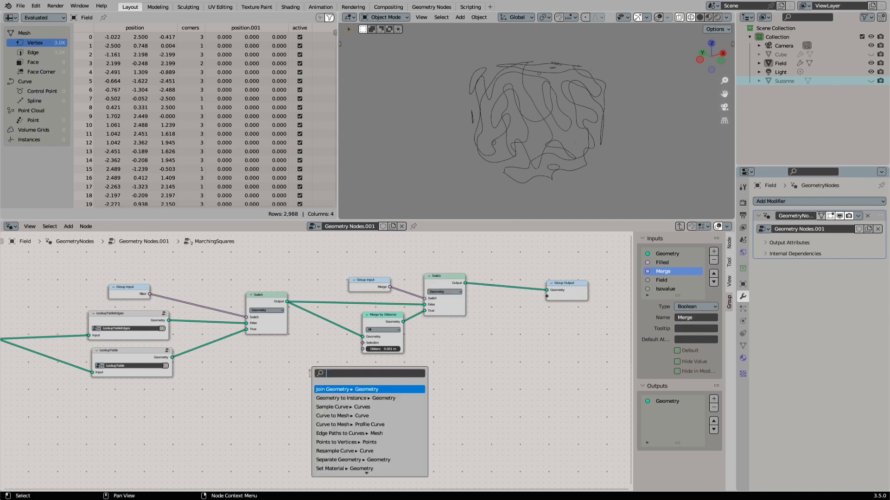
pyautogui.write('merge')
pyautogui.press('Return')
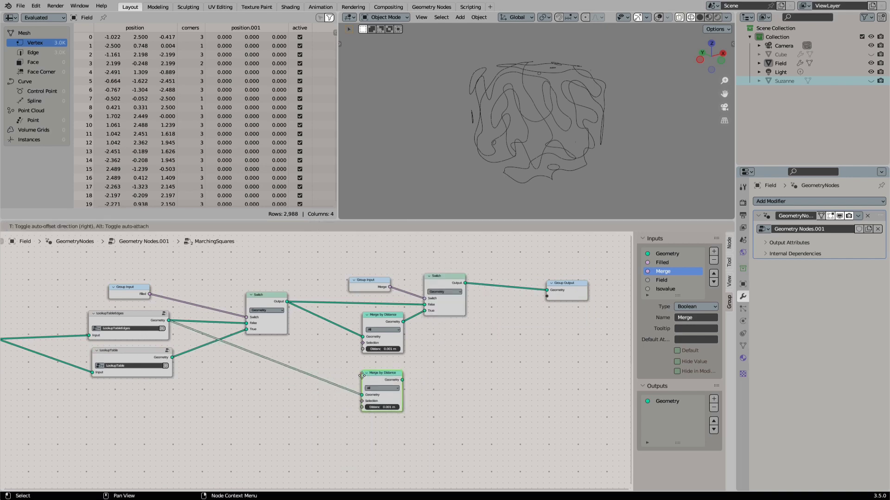
pyautogui.click(358, 372)
pyautogui.moveTo(381, 369); pyautogui.dragTo(382, 365)
# Add a Mesh to Curve node after the second Merge by Distance and connect it to a new Curve group output.
pyautogui.moveTo(435, 356); pyautogui.dragTo(349, 360, button='middle')
pyautogui.moveTo(317, 376); pyautogui.dragTo(494, 300)
pyautogui.write('mesh to')
pyautogui.press('Return')
pyautogui.click(349, 366)
pyautogui.moveTo(217, 328); pyautogui.dragTo(340, 316, button='middle')
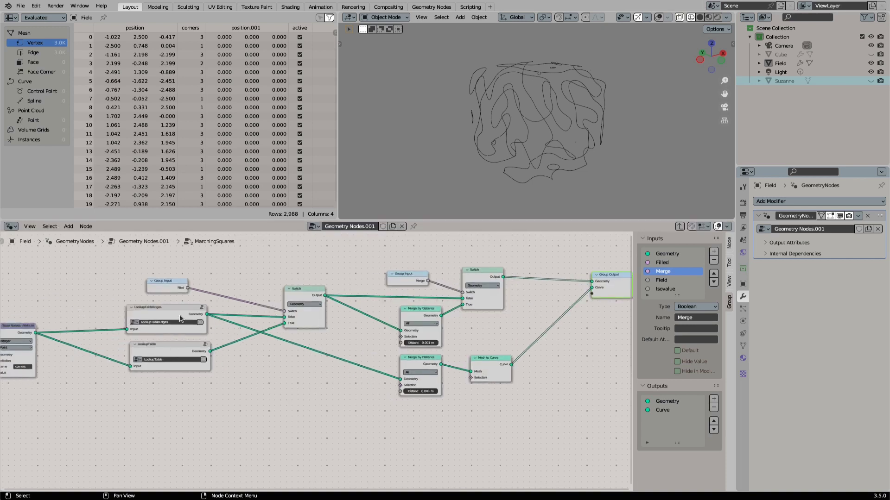
# Remove the Filled input and its Switch, route LookupTable straight to the geometry merge branch, and place LookupTableEdges below it.
pyautogui.keyDown('ctrl'); pyautogui.hscroll(3, 181, 319); pyautogui.keyUp('ctrl')
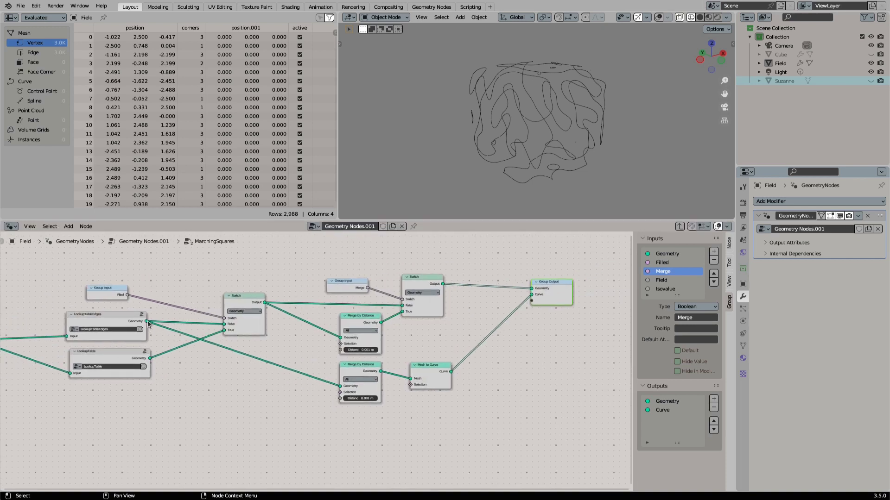
pyautogui.moveTo(140, 323); pyautogui.dragTo(139, 393)
pyautogui.moveTo(142, 358); pyautogui.dragTo(294, 310)
pyautogui.press('x')
pyautogui.click(234, 302)
pyautogui.press('x')
pyautogui.moveTo(139, 323); pyautogui.dragTo(137, 313)
pyautogui.moveTo(189, 316); pyautogui.dragTo(314, 310, button='middle')
pyautogui.moveTo(234, 381); pyautogui.dragTo(236, 354)
pyautogui.moveTo(390, 274); pyautogui.dragTo(333, 281, button='middle')
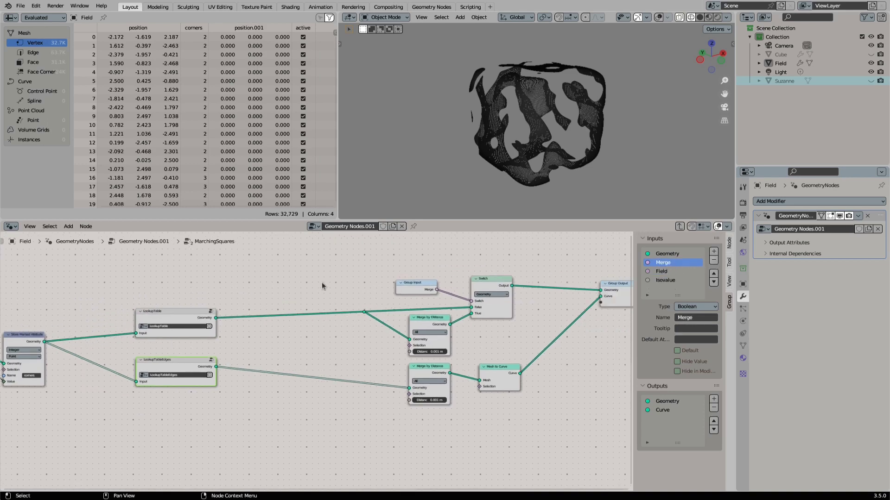
# Place a second Geometry Switch before Mesh to Curve, controlled by the Merge group input.
pyautogui.moveTo(324, 281); pyautogui.dragTo(506, 395)
pyautogui.press('g')
pyautogui.click(430, 398)
pyautogui.moveTo(184, 357); pyautogui.dragTo(185, 363)
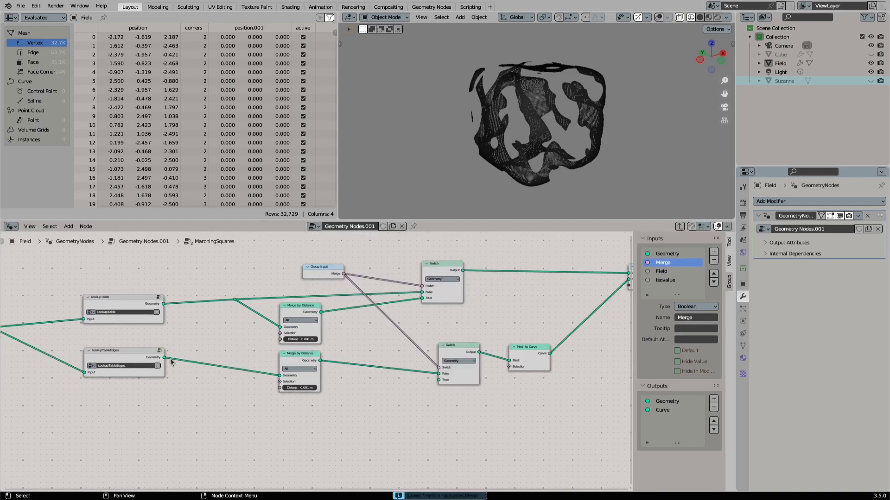
# Wire LookupTableEdges to the second Switch's False and its Merge by Distance to True, then save and leave the group.
pyautogui.moveTo(165, 358); pyautogui.dragTo(438, 373)
pyautogui.moveTo(323, 381); pyautogui.dragTo(429, 377)
pyautogui.keyDown('shift'); pyautogui.moveTo(313, 366); pyautogui.dragTo(250, 386, button='right'); pyautogui.keyUp('shift')
pyautogui.moveTo(320, 270); pyautogui.dragTo(359, 328)
pyautogui.moveTo(455, 326); pyautogui.dragTo(389, 337, button='middle')
pyautogui.hotkey('ctrl', 's')
pyautogui.press('Tab')
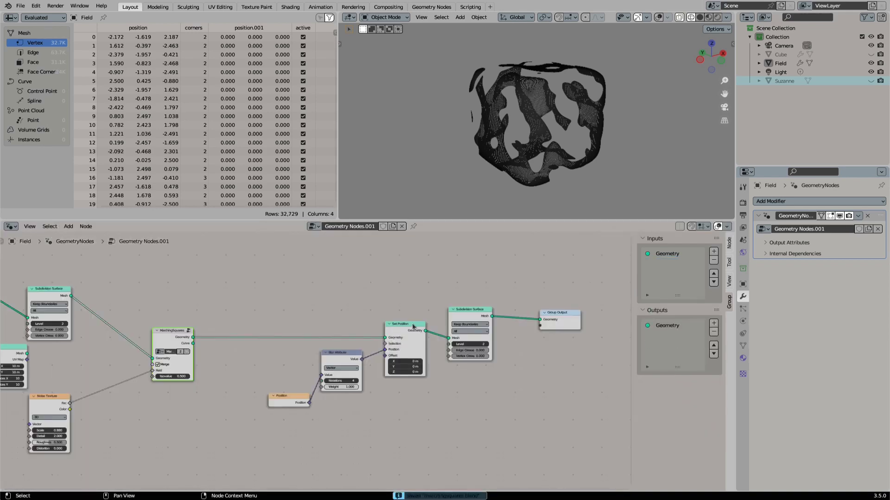
# Connect the MarchingSquares Curve output to Set Position and delete the final Subdivision Surface, linking Set Position to Group Output.
pyautogui.moveTo(527, 163); pyautogui.dragTo(598, 172, button='middle')
pyautogui.moveTo(196, 344); pyautogui.dragTo(194, 343)
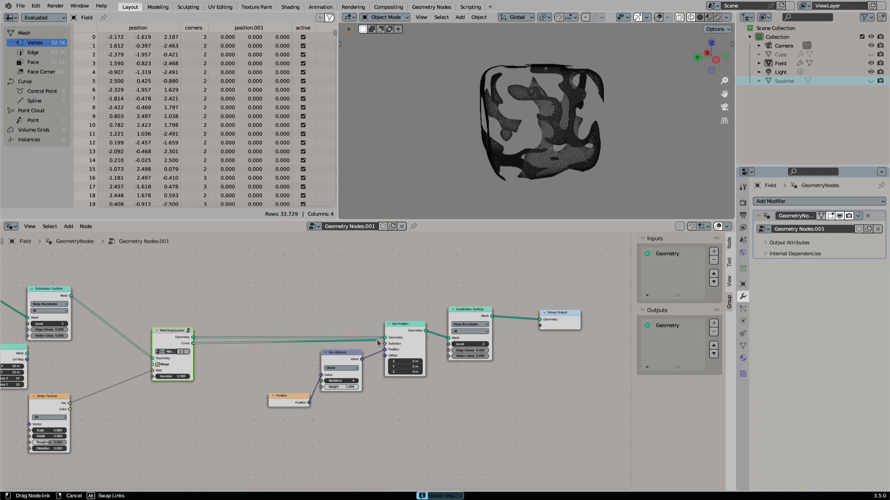
pyautogui.click(479, 309)
pyautogui.press('x')
pyautogui.moveTo(479, 309); pyautogui.dragTo(416, 320, button='middle')
pyautogui.moveTo(363, 342); pyautogui.dragTo(477, 331)
pyautogui.moveTo(504, 330); pyautogui.dragTo(571, 333)
# Insert a Curve to Mesh node between Set Position and Group Output.
pyautogui.hotkey('shift', 'a')
pyautogui.click(412, 227)
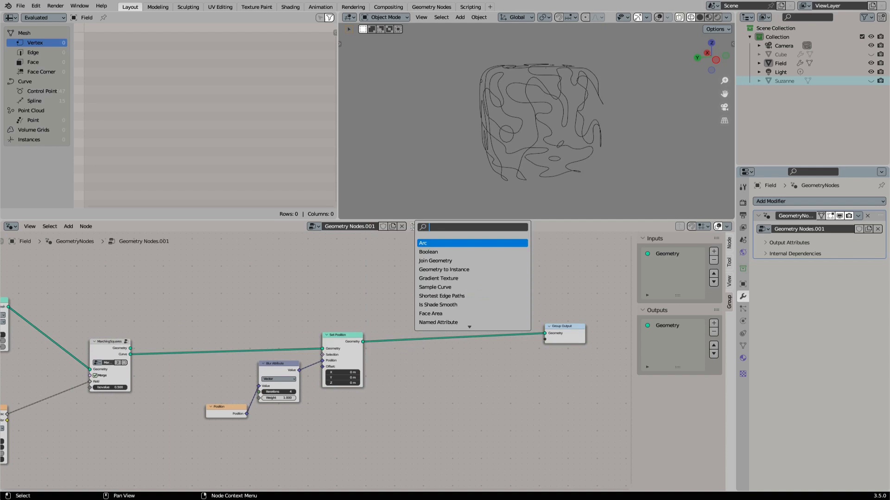
pyautogui.write('curve to me')
pyautogui.press('Return')
pyautogui.click(447, 323)
# Add a Curve Circle node with Resolution 8 and a reduced radius, and connect it to Curve to Mesh's Profile Curve.
pyautogui.hotkey('shift', 'a')
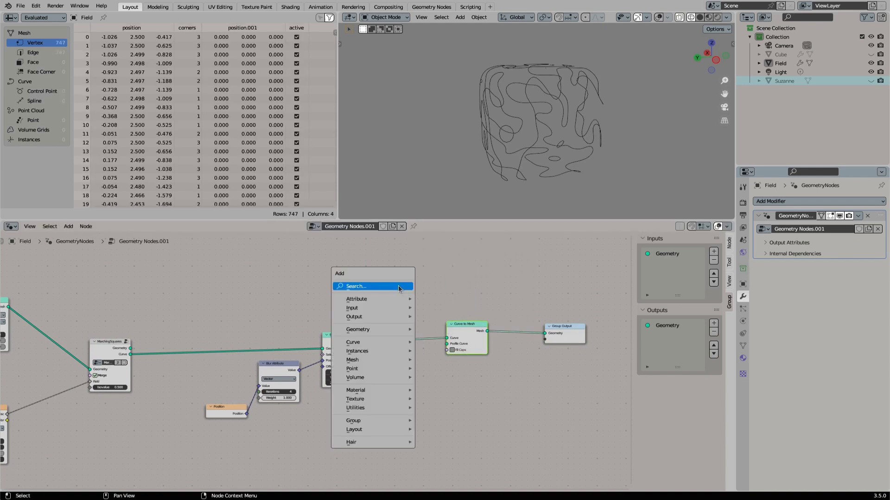
pyautogui.click(398, 286)
pyautogui.write('curve cir')
pyautogui.press('Return')
pyautogui.click(345, 286)
pyautogui.click(360, 313)
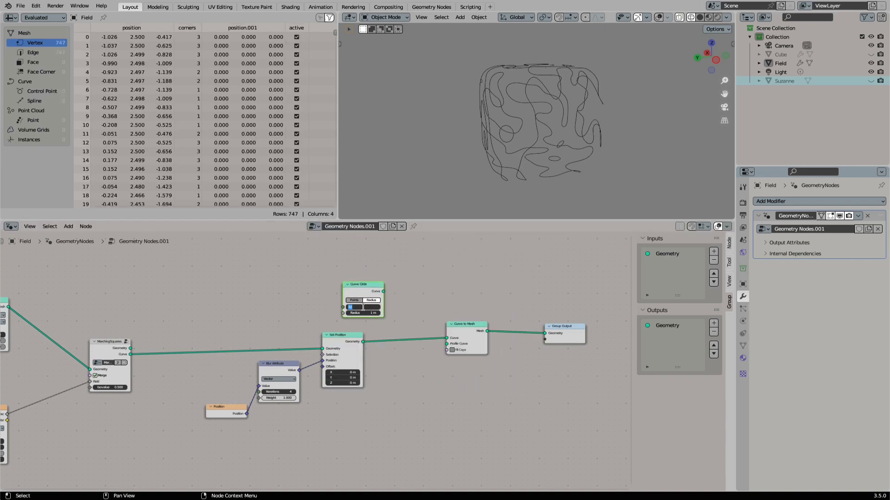
pyautogui.scroll(1, 363, 307)
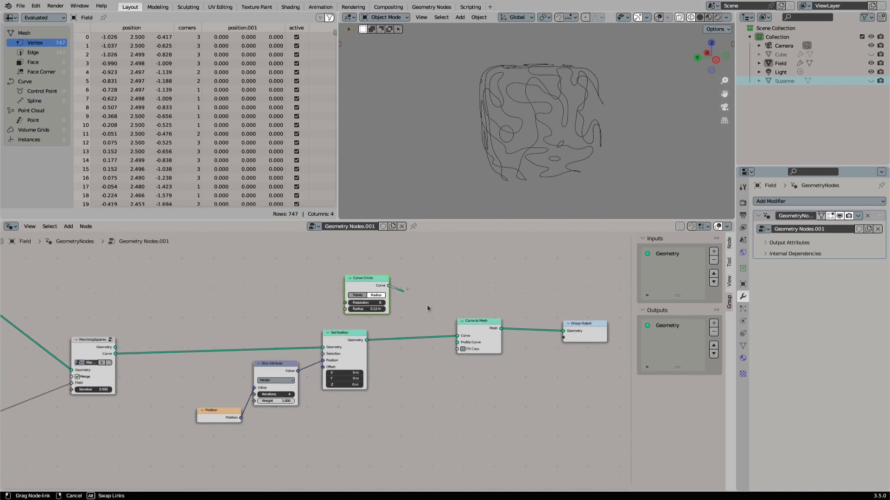
pyautogui.moveTo(455, 337); pyautogui.dragTo(456, 343)
# Set the Curve Circle's Radius to 0.06 m and the Blur Attribute's Iterations to 1.
pyautogui.moveTo(374, 309); pyautogui.dragTo(364, 309)
pyautogui.moveTo(540, 138); pyautogui.dragTo(618, 120, button='middle')
pyautogui.moveTo(277, 394)
pyautogui.mouseDown()
pyautogui.moveTo(268, 394)
pyautogui.moveTo(279, 396)
pyautogui.mouseUp()
pyautogui.press('Return')
pyautogui.moveTo(500, 151); pyautogui.dragTo(189, 308, button='middle')
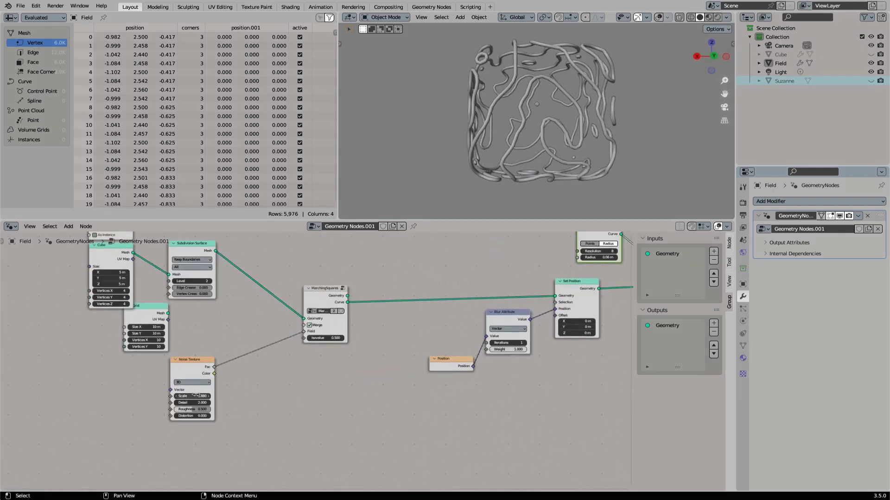
# Fine-tune the Noise Texture's Scale and the MarchingSquares Isovalue while inspecting the tube contours on the cube.
pyautogui.keyDown('shift'); pyautogui.moveTo(195, 394); pyautogui.dragTo(227, 394); pyautogui.keyUp('shift')
pyautogui.moveTo(456, 206); pyautogui.dragTo(534, 249, button='middle')
pyautogui.moveTo(444, 157); pyautogui.dragTo(546, 174, button='middle')
pyautogui.keyDown('shift'); pyautogui.moveTo(326, 338); pyautogui.dragTo(339, 338); pyautogui.keyUp('shift')
pyautogui.keyDown('shift'); pyautogui.moveTo(544, 154); pyautogui.dragTo(527, 120, button='middle'); pyautogui.keyUp('shift')
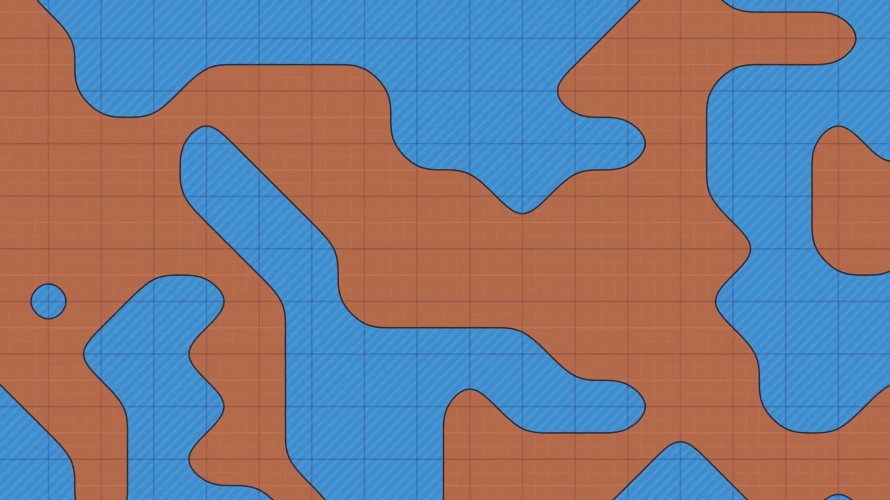